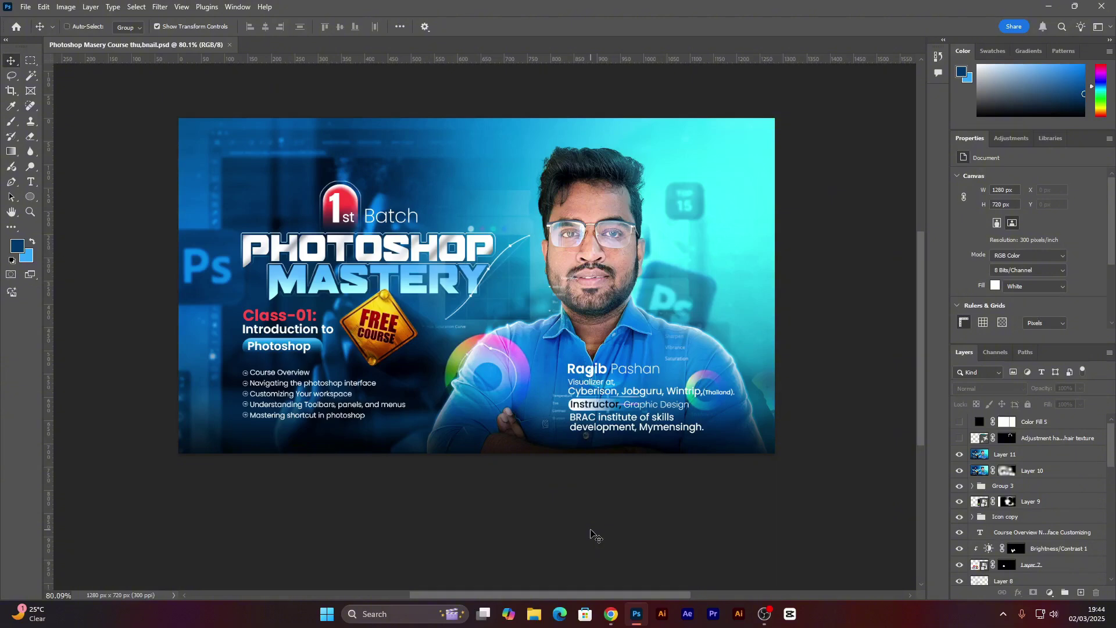
{"action": "scroll", "coordinate": [592, 534], "scroll_direction": "up", "scroll_amount": 2}
{"action": "left_click", "coordinate": [592, 534]}
{"action": "left_click_drag", "start_coordinate": [383, 311], "coordinate": [394, 292]}
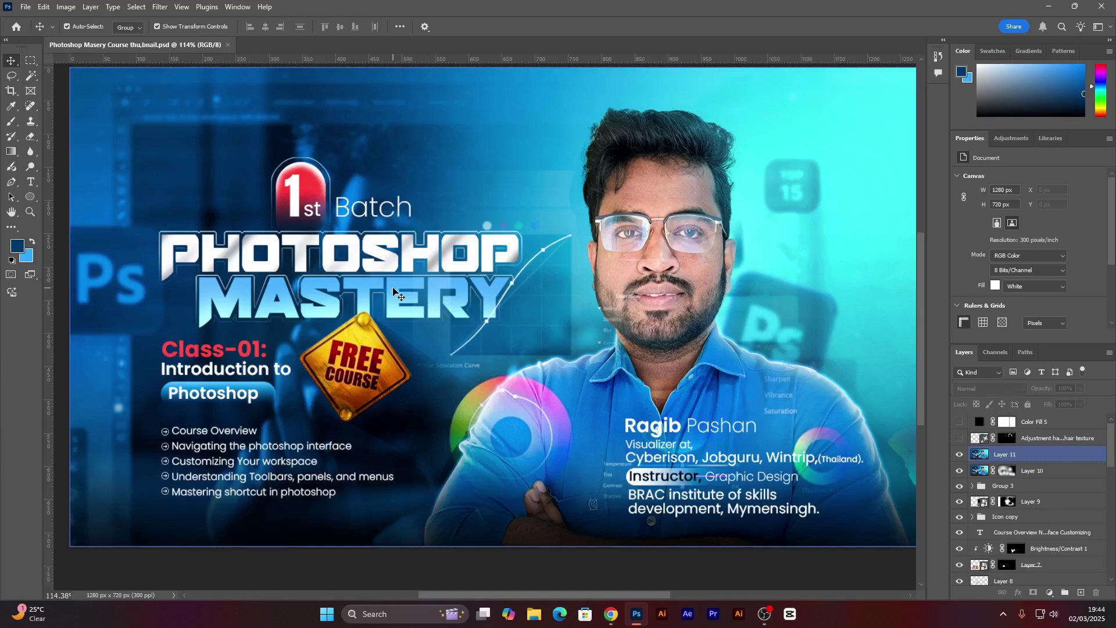
{"action": "scroll", "coordinate": [451, 308], "scroll_direction": "down", "scroll_amount": 3}
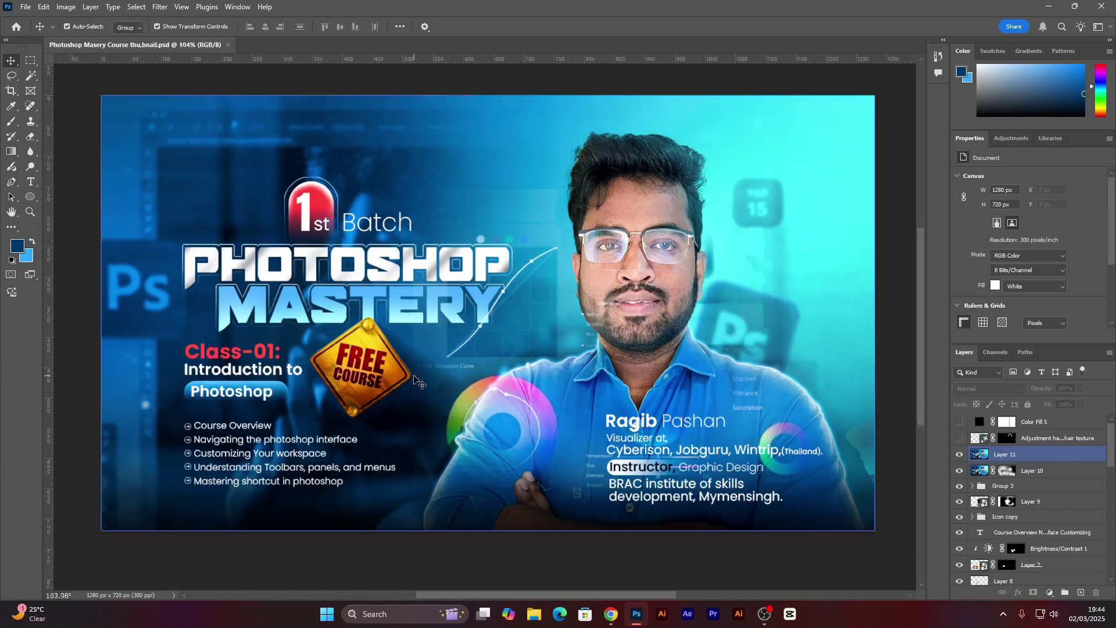
{"action": "scroll", "coordinate": [489, 507], "scroll_direction": "down", "scroll_amount": 2}
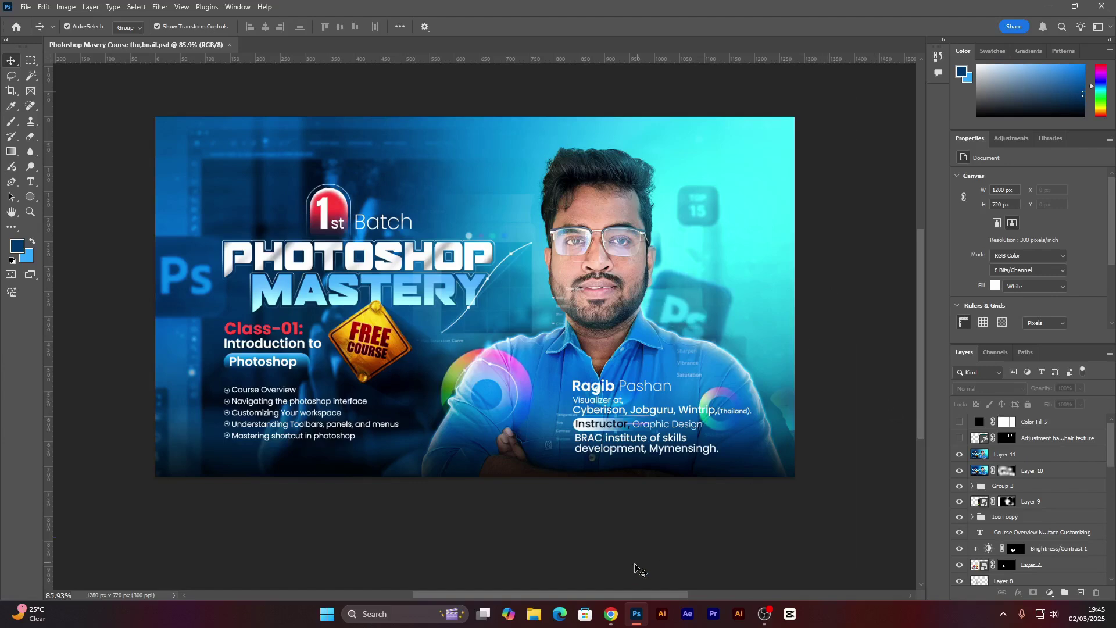
Step: Switch to Chrome and review the Visual Master Facebook page and the Graphic Designer's Mymensingh group, then return to Photoshop
{"action": "left_click", "coordinate": [610, 614]}
{"action": "scroll", "coordinate": [545, 373], "scroll_direction": "up", "scroll_amount": 4}
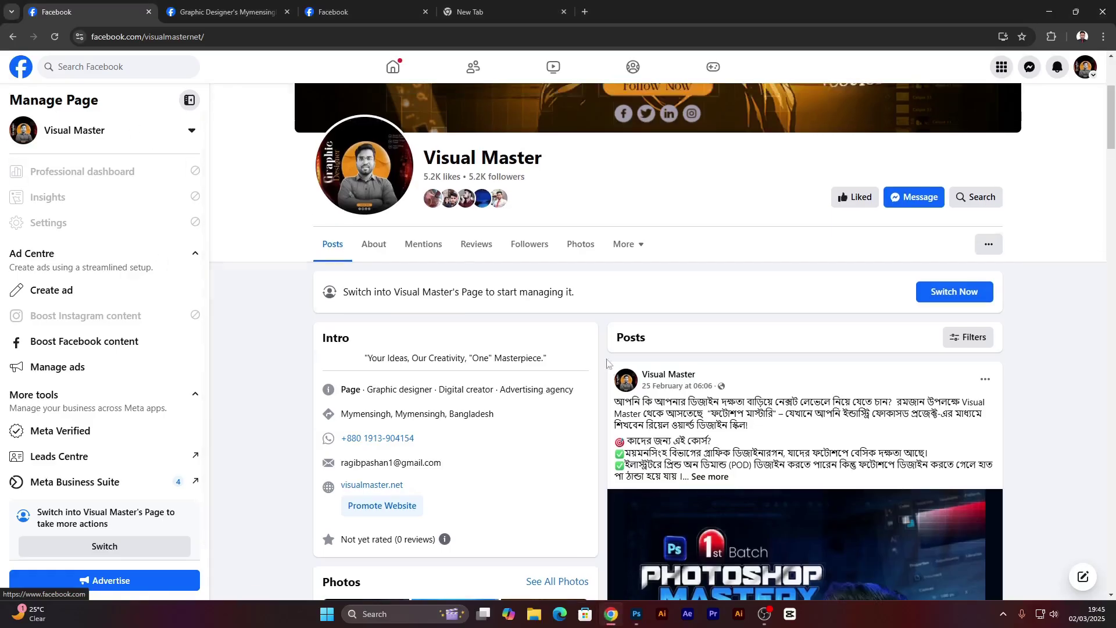
{"action": "scroll", "coordinate": [696, 413], "scroll_direction": "down", "scroll_amount": 2}
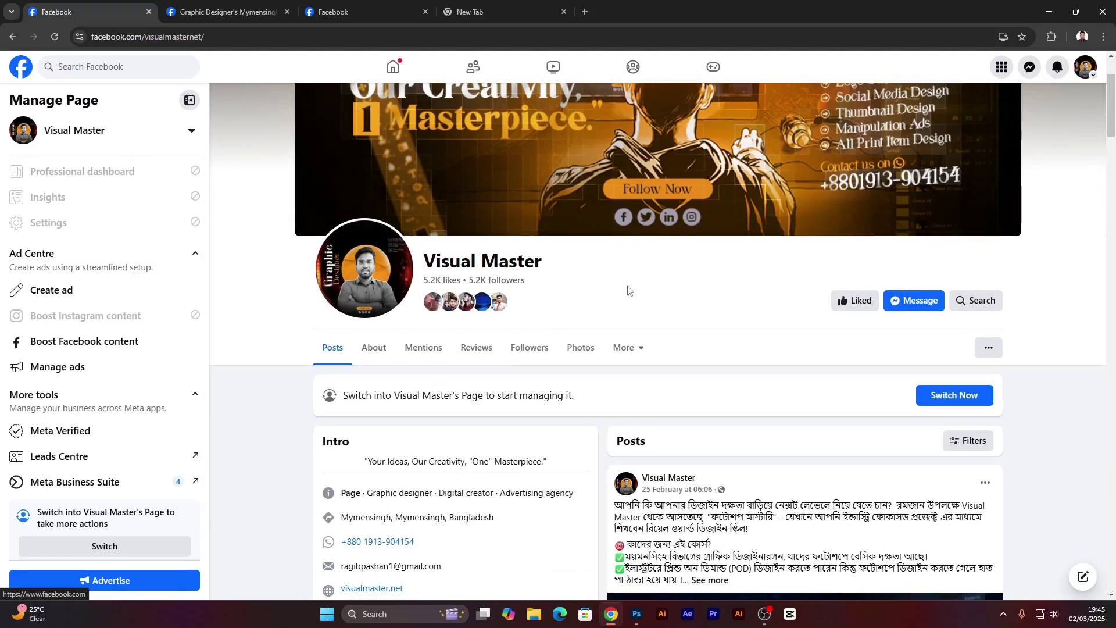
{"action": "scroll", "coordinate": [628, 289], "scroll_direction": "down", "scroll_amount": 2}
{"action": "scroll", "coordinate": [763, 299], "scroll_direction": "down", "scroll_amount": 5}
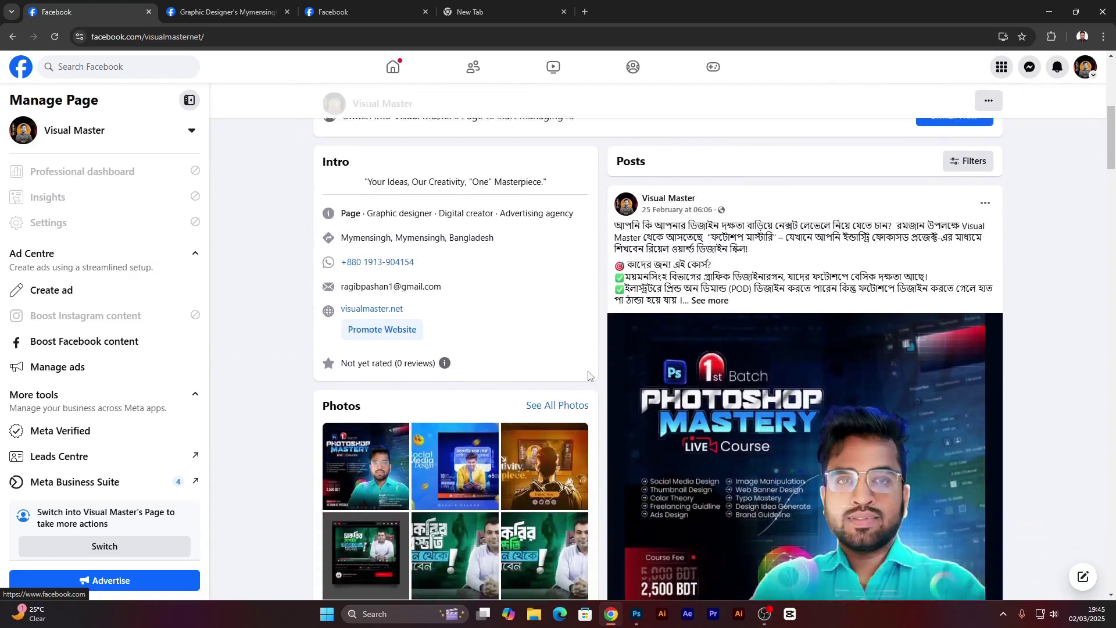
{"action": "scroll", "coordinate": [704, 395], "scroll_direction": "up", "scroll_amount": 2}
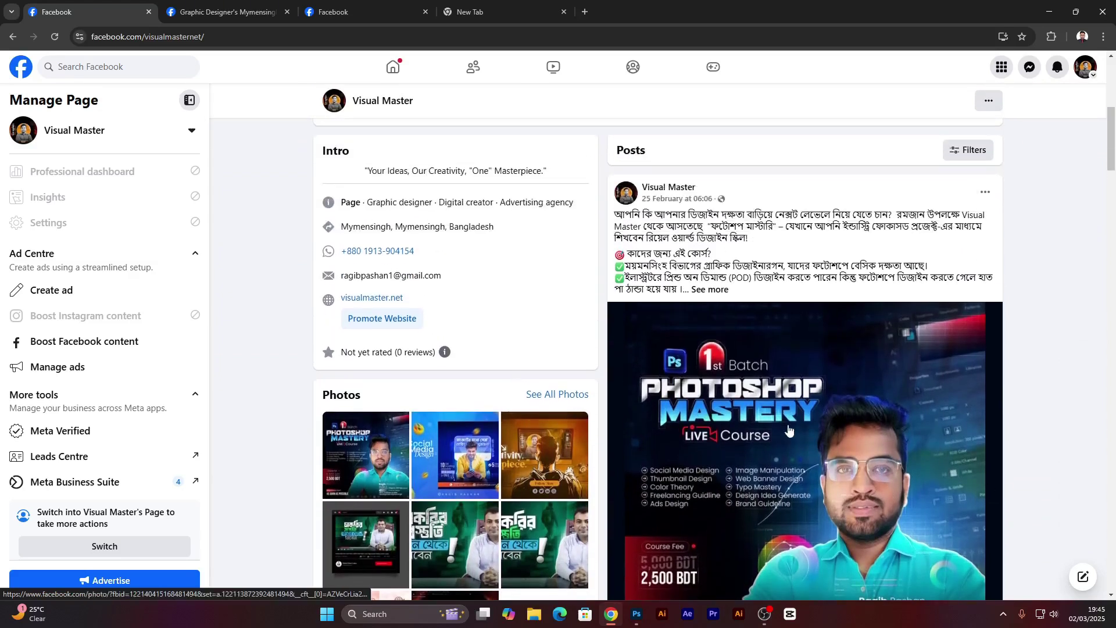
{"action": "scroll", "coordinate": [882, 457], "scroll_direction": "up", "scroll_amount": 1}
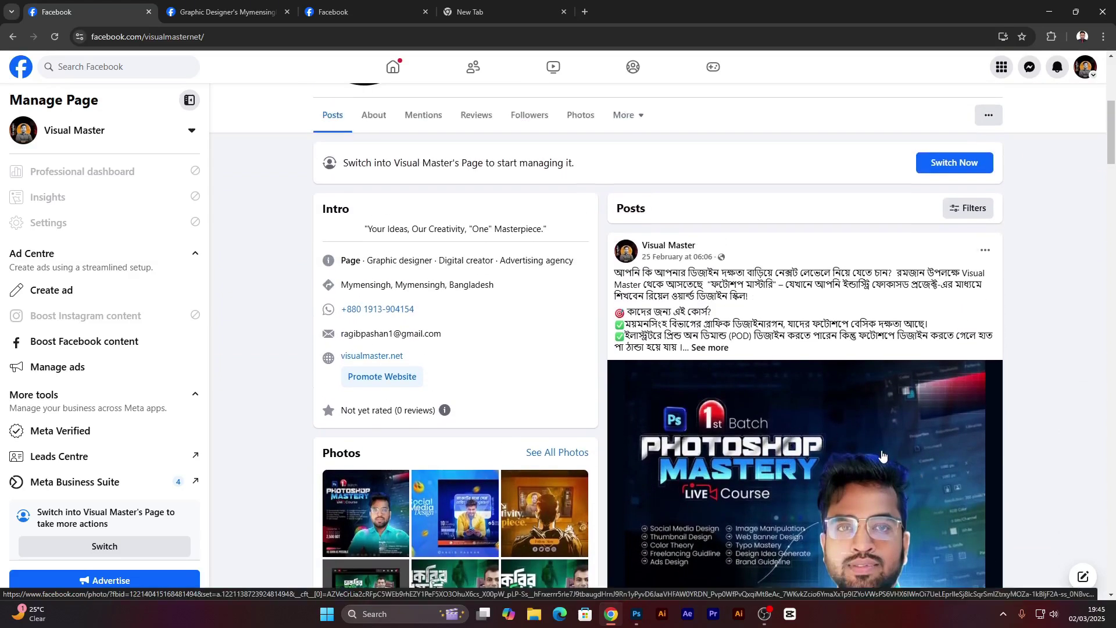
{"action": "scroll", "coordinate": [882, 456], "scroll_direction": "down", "scroll_amount": 1}
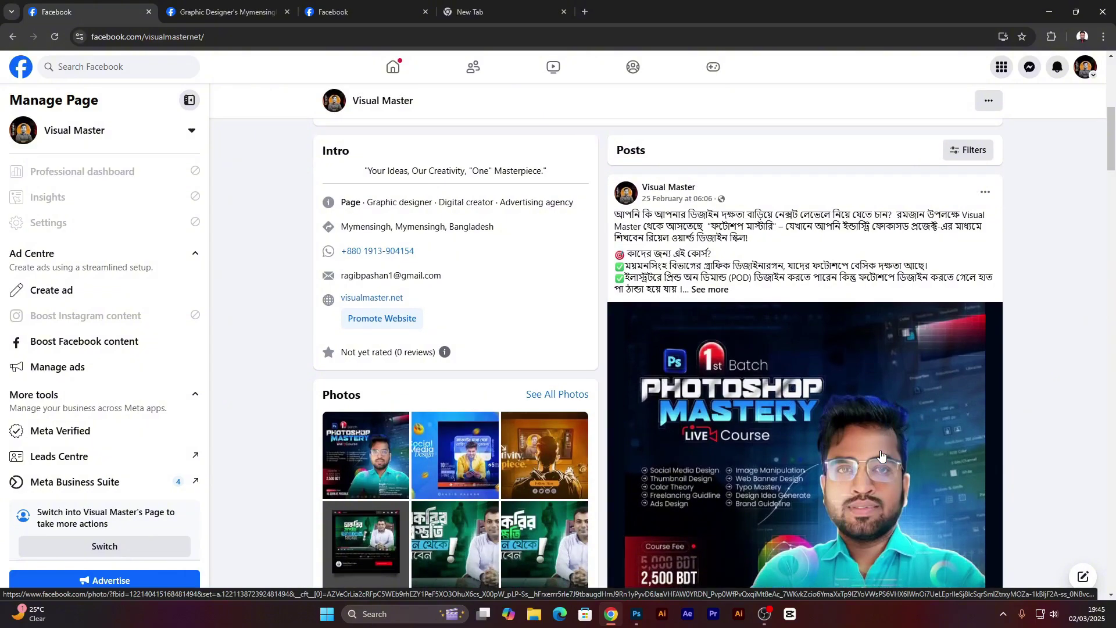
{"action": "scroll", "coordinate": [861, 424], "scroll_direction": "up", "scroll_amount": 7}
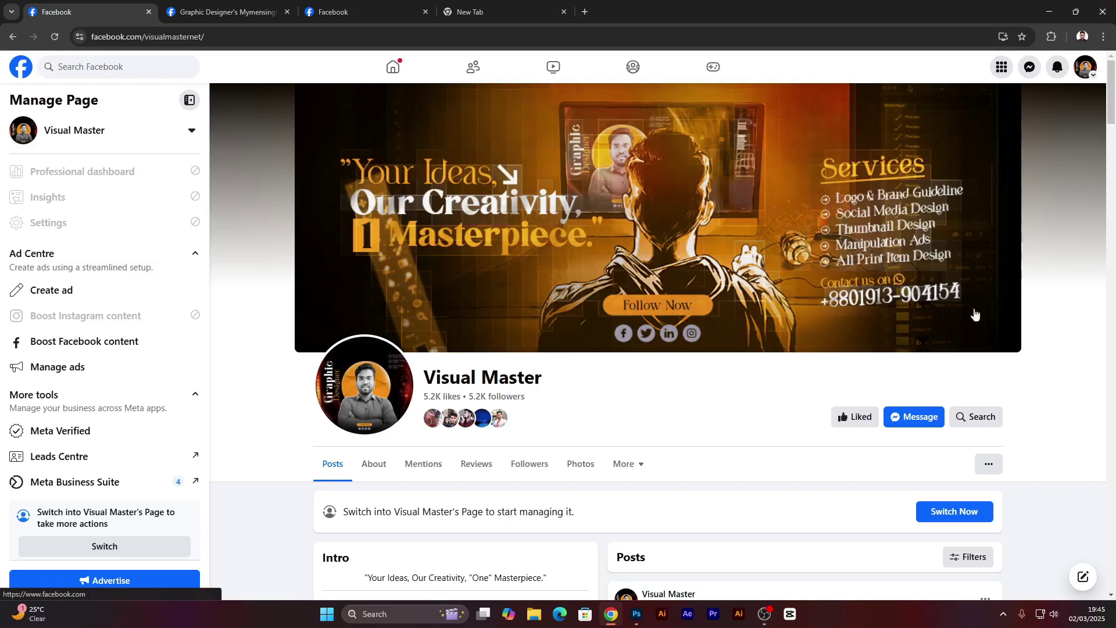
{"action": "scroll", "coordinate": [660, 386], "scroll_direction": "down", "scroll_amount": 1}
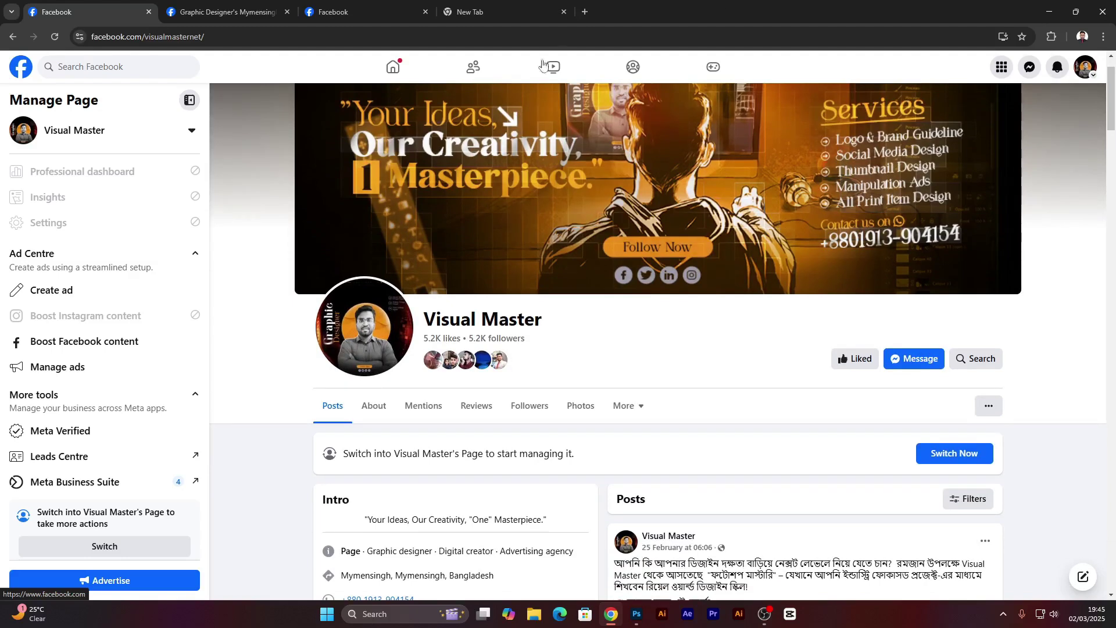
{"action": "left_click", "coordinate": [255, 11]}
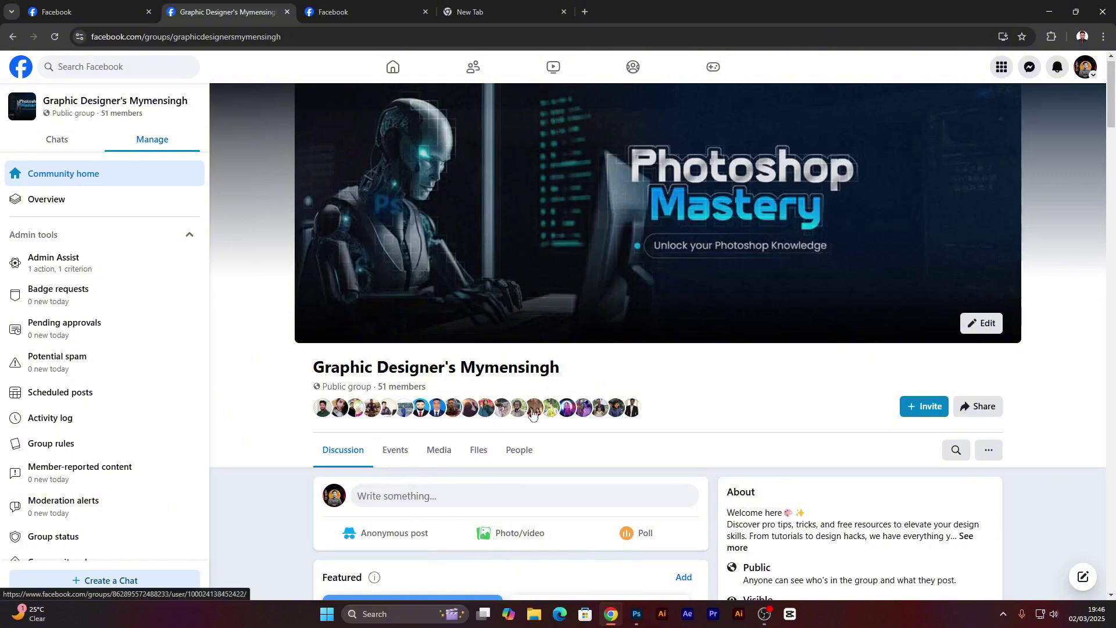
{"action": "key", "text": "ctrl+shift+Tab"}
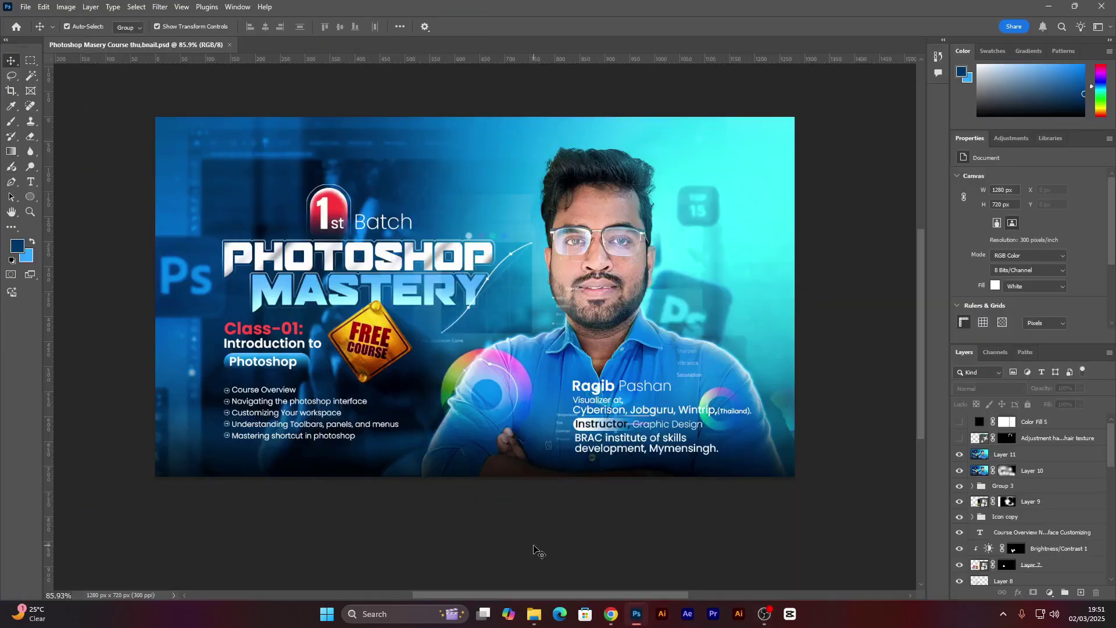
Step: Examine the Class-01 topic list on the Photoshop Mastery course thumbnail up close
{"action": "scroll", "coordinate": [448, 521], "scroll_direction": "left", "scroll_amount": 1}
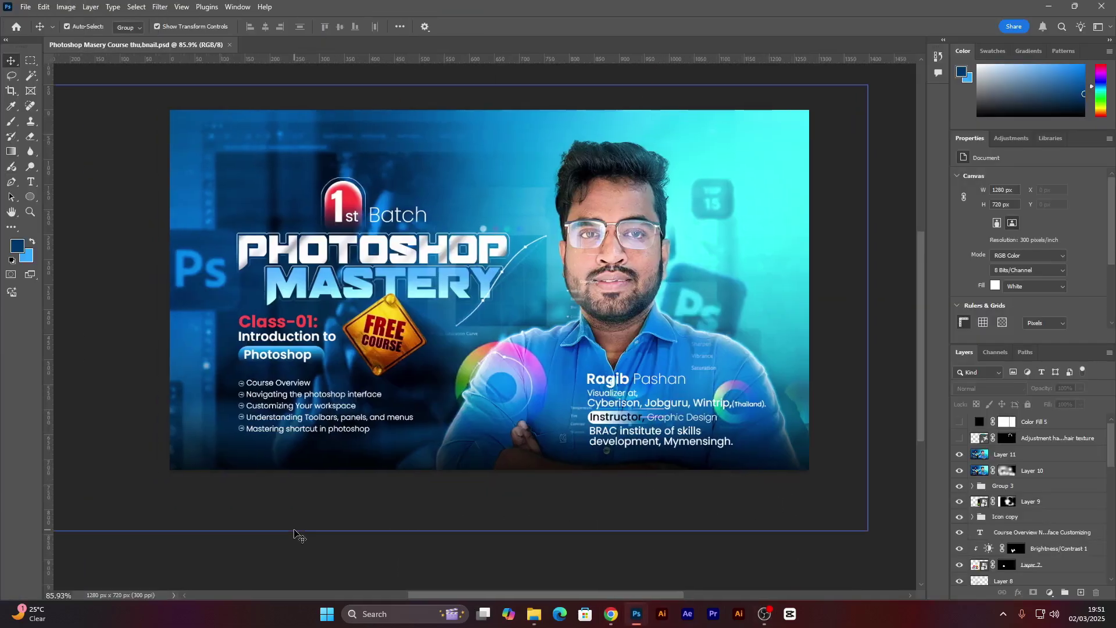
{"action": "scroll", "coordinate": [408, 372], "scroll_direction": "up", "scroll_amount": 2}
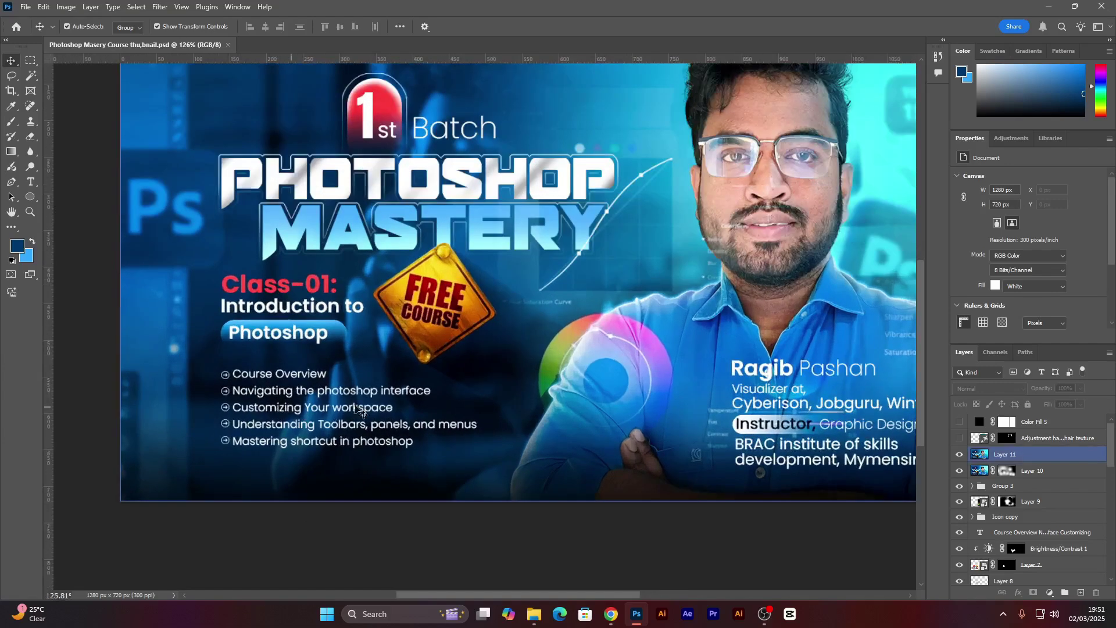
{"action": "left_click_drag", "start_coordinate": [390, 405], "coordinate": [369, 396]}
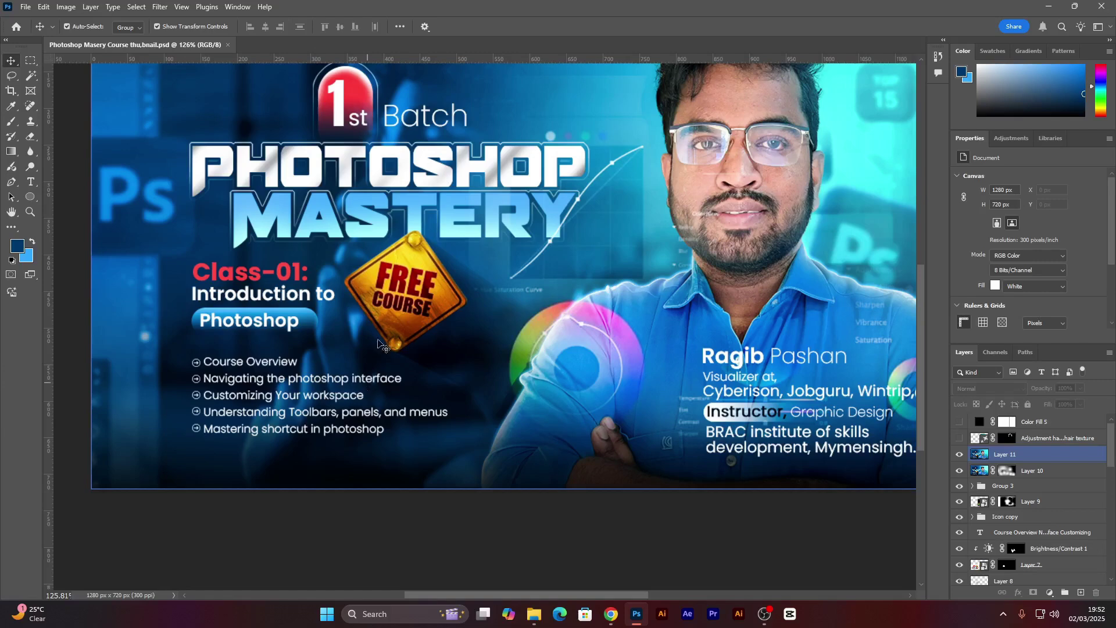
{"action": "scroll", "coordinate": [373, 326], "scroll_direction": "down", "scroll_amount": 2}
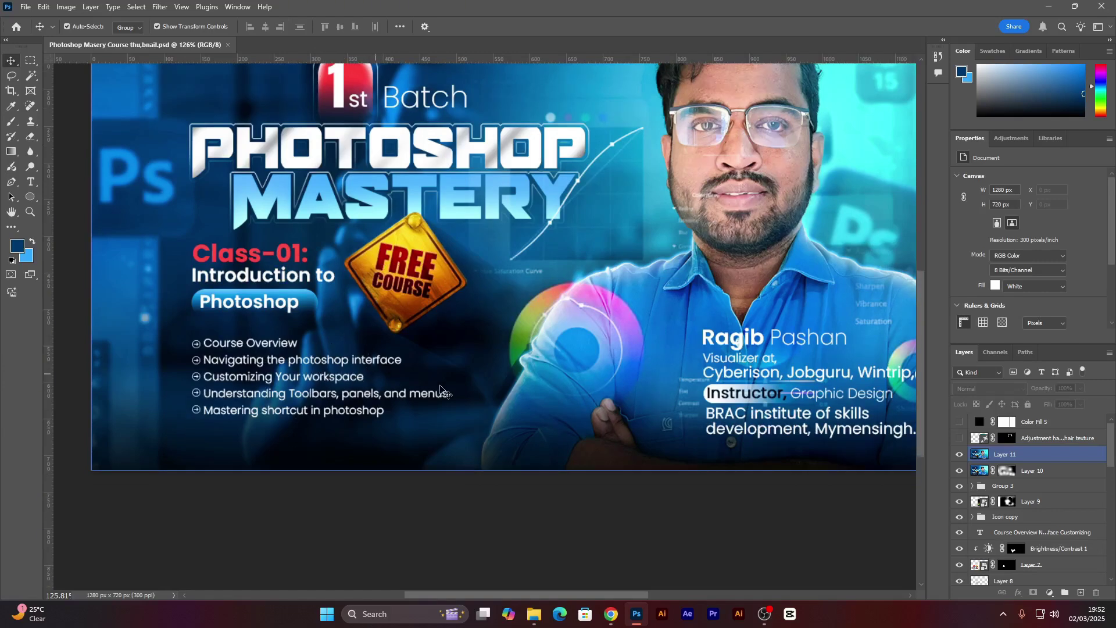
{"action": "scroll", "coordinate": [412, 499], "scroll_direction": "down", "scroll_amount": 2}
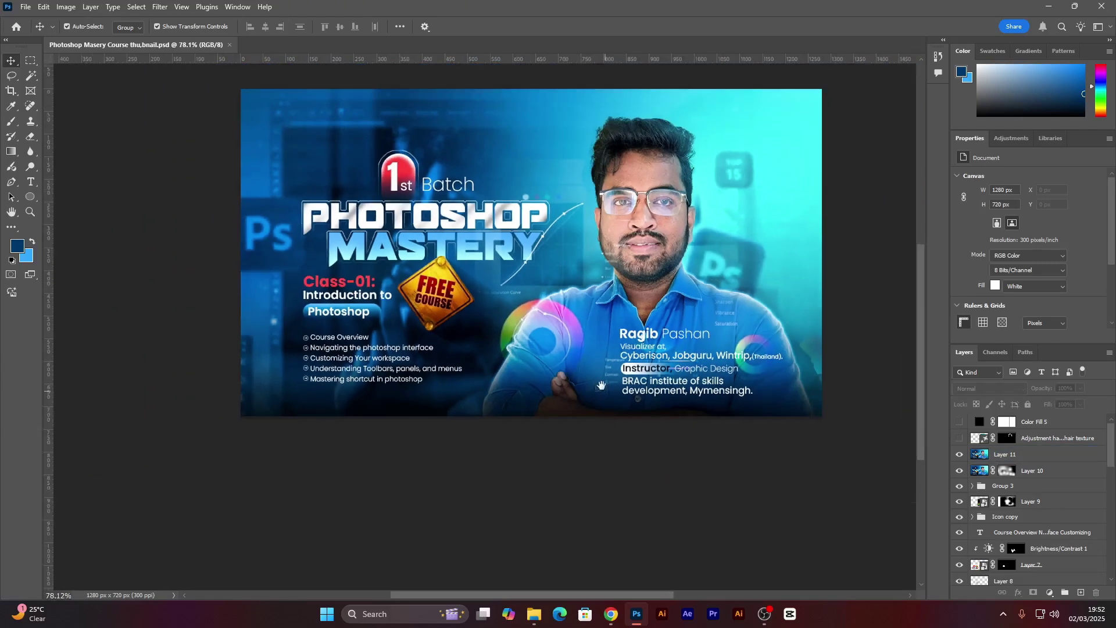
{"action": "scroll", "coordinate": [410, 498], "scroll_direction": "down", "scroll_amount": 2}
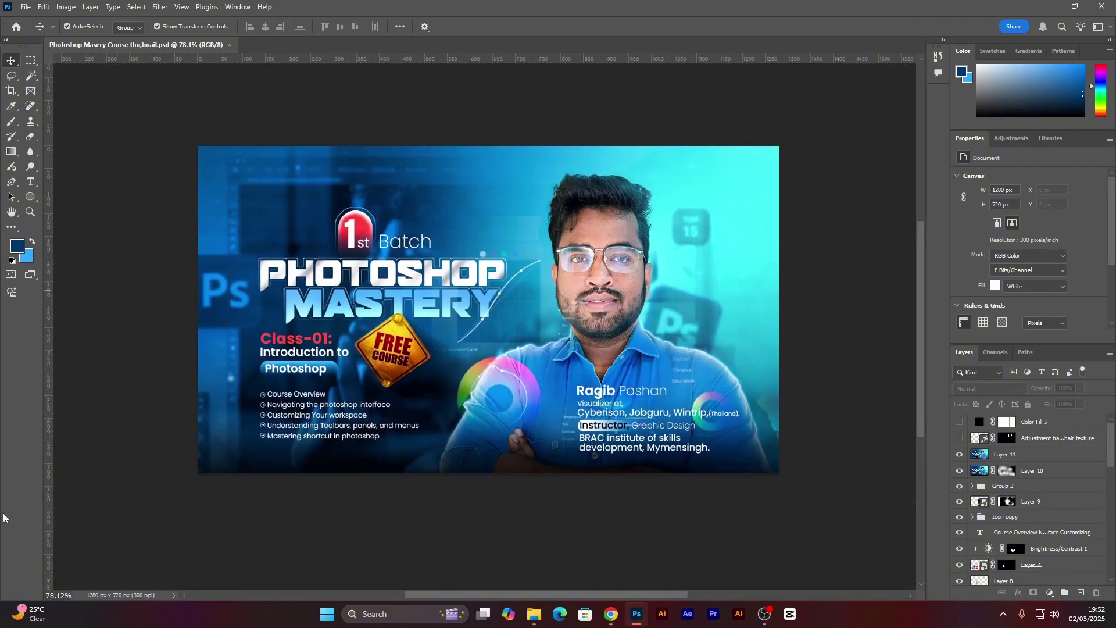
{"action": "scroll", "coordinate": [320, 540], "scroll_direction": "up", "scroll_amount": 2}
{"action": "scroll", "coordinate": [320, 540], "scroll_direction": "up", "scroll_amount": 3}
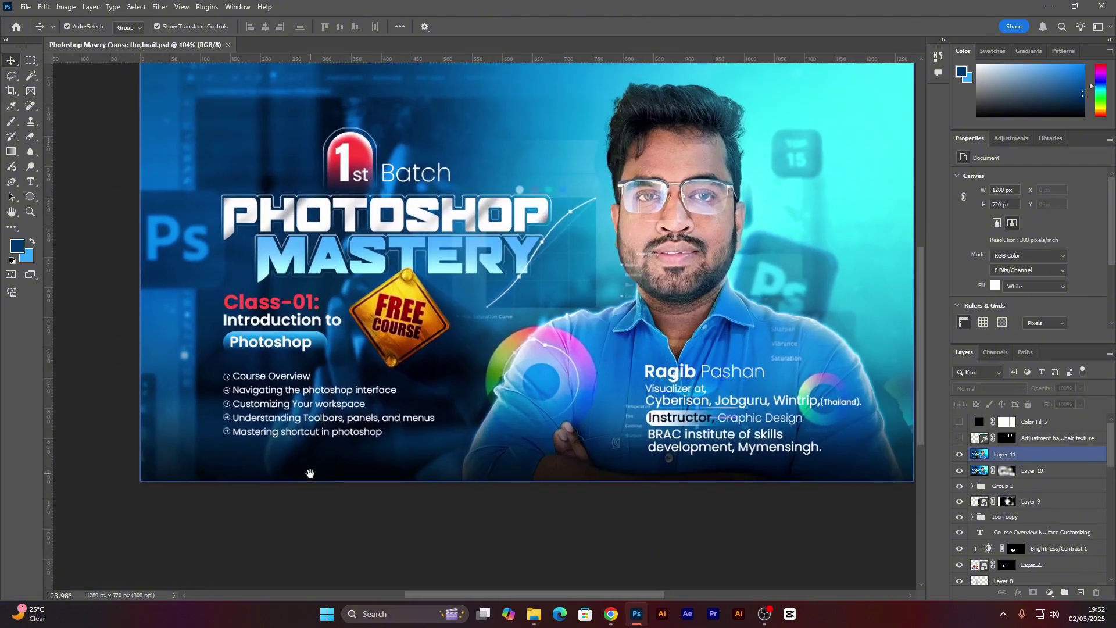
{"action": "left_click", "coordinate": [326, 445]}
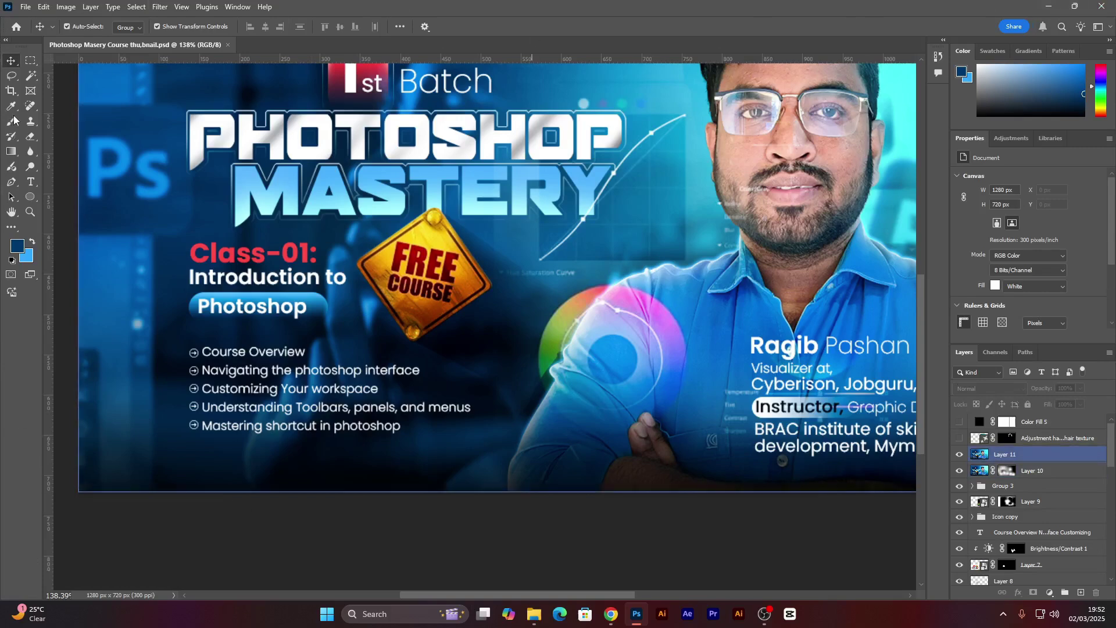
{"action": "scroll", "coordinate": [372, 359], "scroll_direction": "down", "scroll_amount": 2}
{"action": "scroll", "coordinate": [372, 359], "scroll_direction": "down", "scroll_amount": 1}
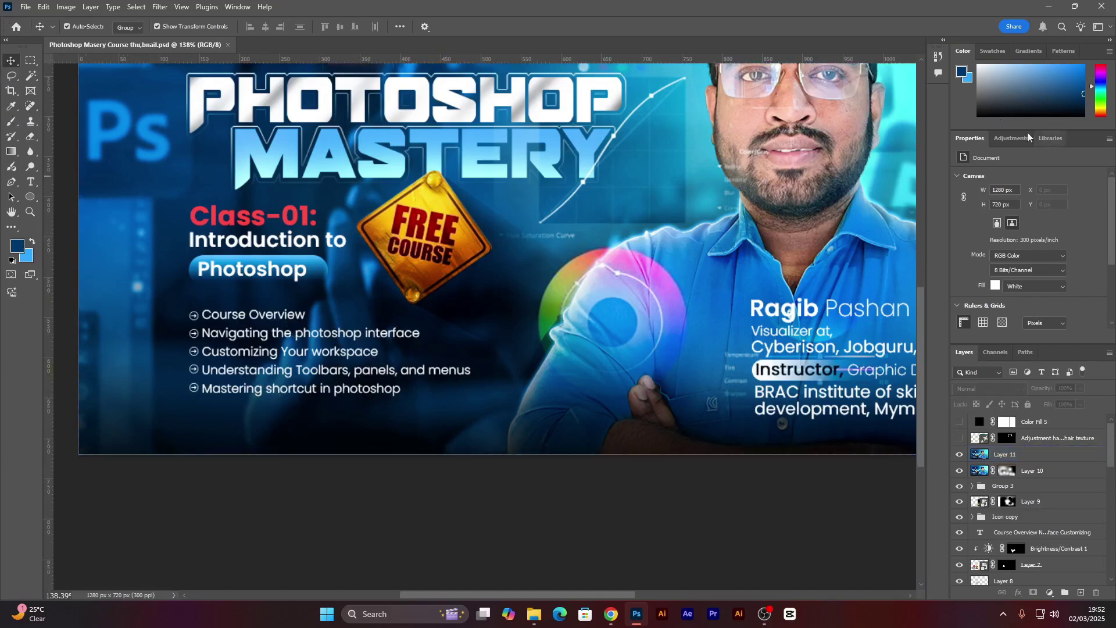
Step: Expand the History panel to view the recorded states and collapse it again
{"action": "left_click", "coordinate": [938, 56]}
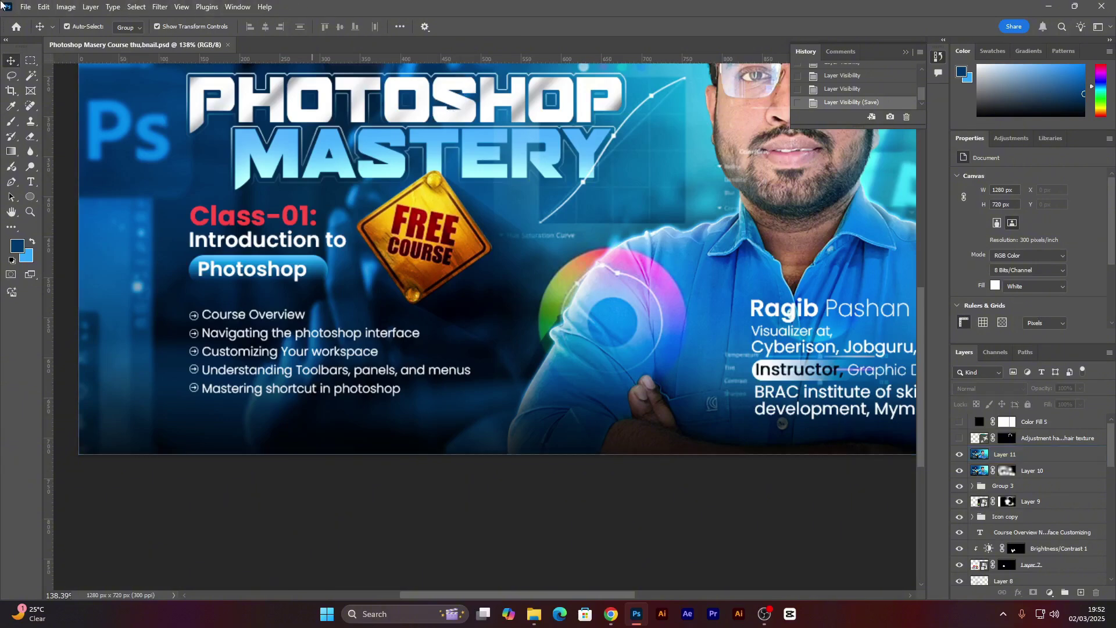
{"action": "scroll", "coordinate": [381, 430], "scroll_direction": "down", "scroll_amount": 1}
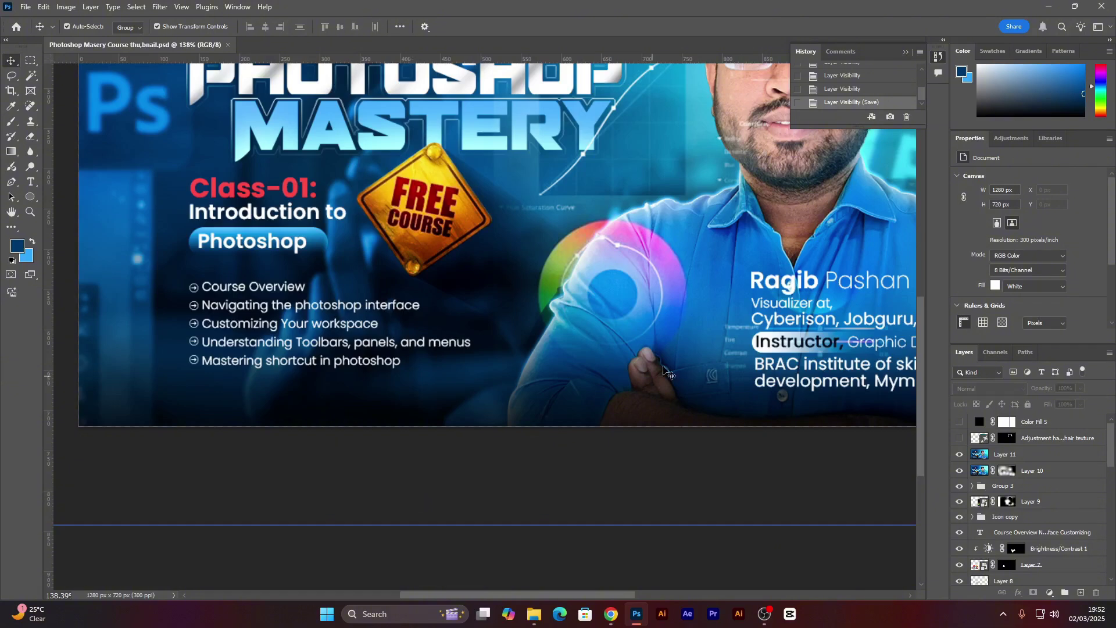
{"action": "scroll", "coordinate": [351, 424], "scroll_direction": "down", "scroll_amount": 3}
{"action": "left_click_drag", "start_coordinate": [412, 486], "coordinate": [394, 491]}
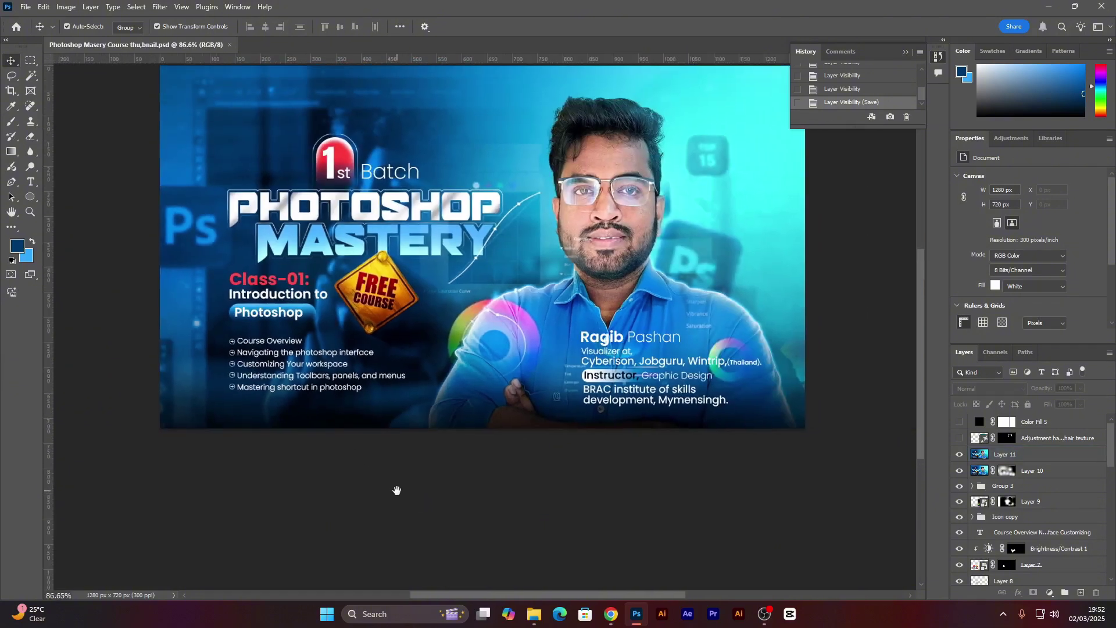
{"action": "left_click", "coordinate": [938, 56]}
{"action": "scroll", "coordinate": [437, 475], "scroll_direction": "up", "scroll_amount": 2}
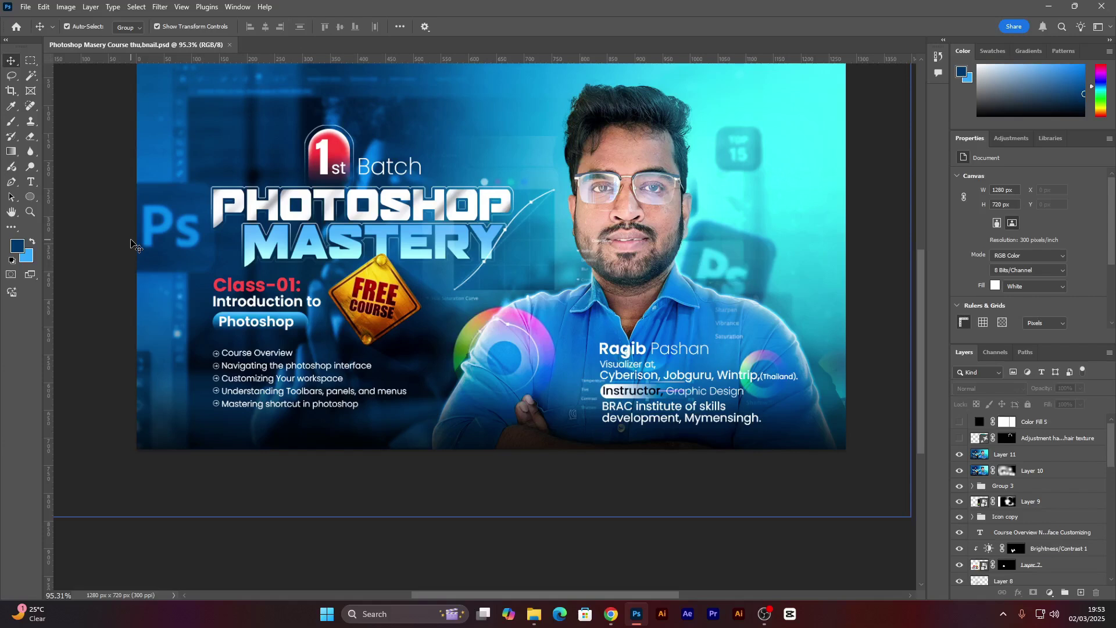
{"action": "left_click", "coordinate": [251, 121]}
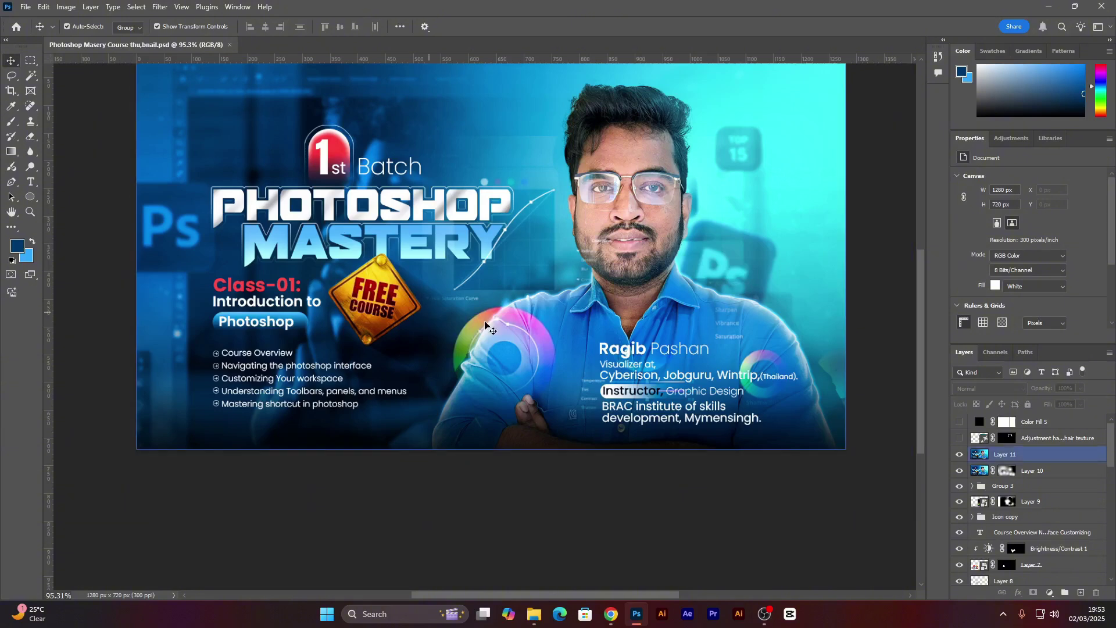
{"action": "left_click", "coordinate": [87, 138]}
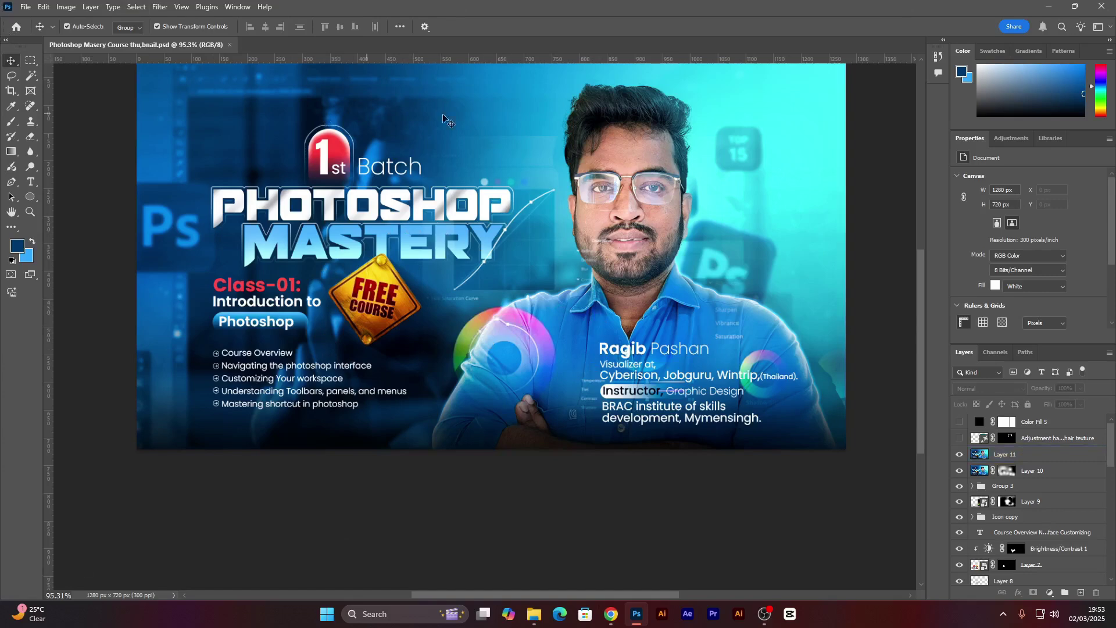
Step: Close the Photoshop Mastery course thumbnail document and quit Photoshop
{"action": "left_click", "coordinate": [229, 44]}
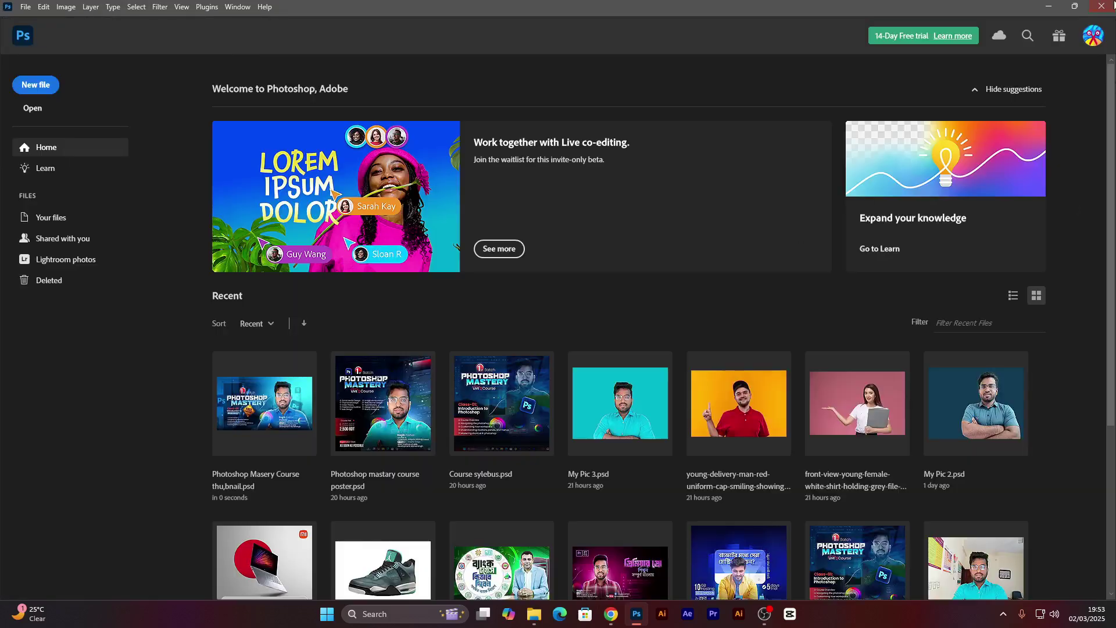
{"action": "left_click", "coordinate": [1102, 8]}
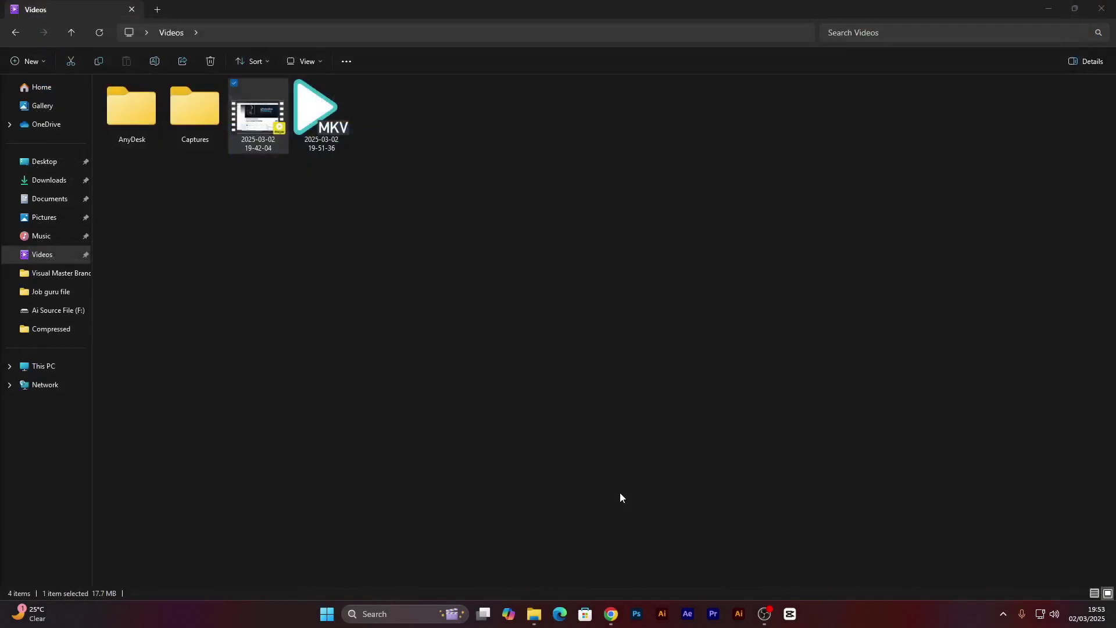
Step: Launch Photoshop and look through the recent files on its home screen
{"action": "left_click", "coordinate": [637, 614]}
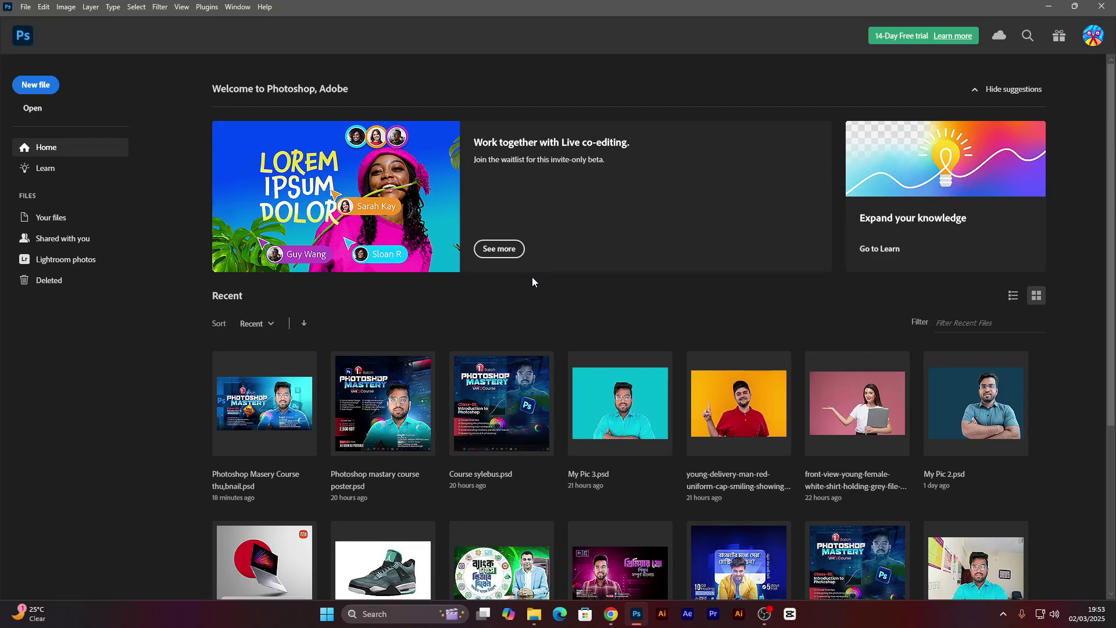
{"action": "scroll", "coordinate": [532, 282], "scroll_direction": "down", "scroll_amount": 1}
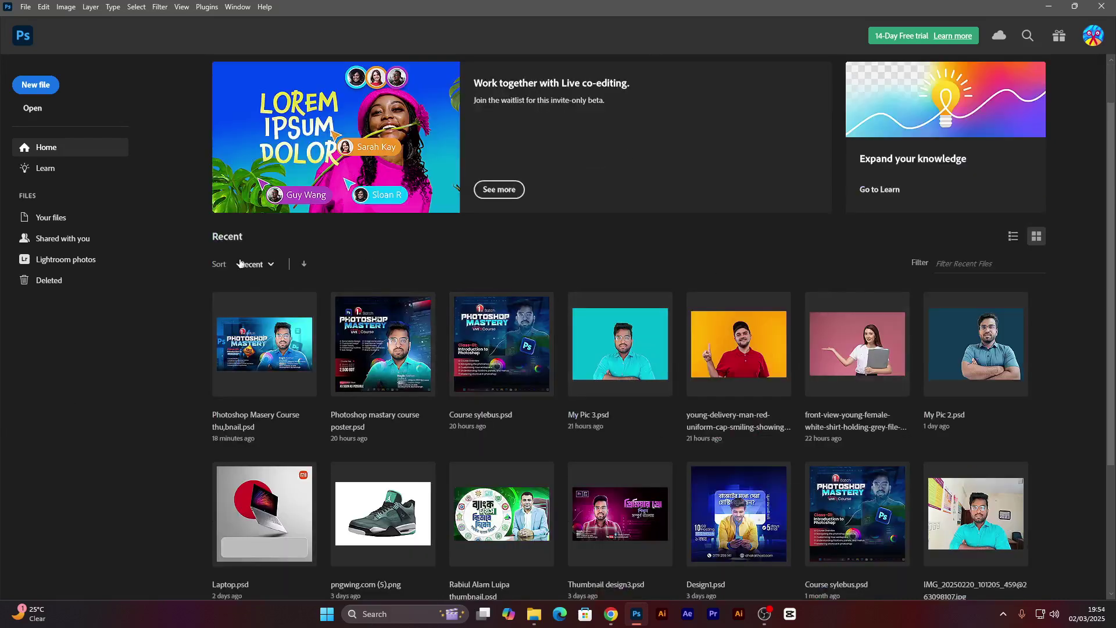
{"action": "scroll", "coordinate": [439, 367], "scroll_direction": "up", "scroll_amount": 1}
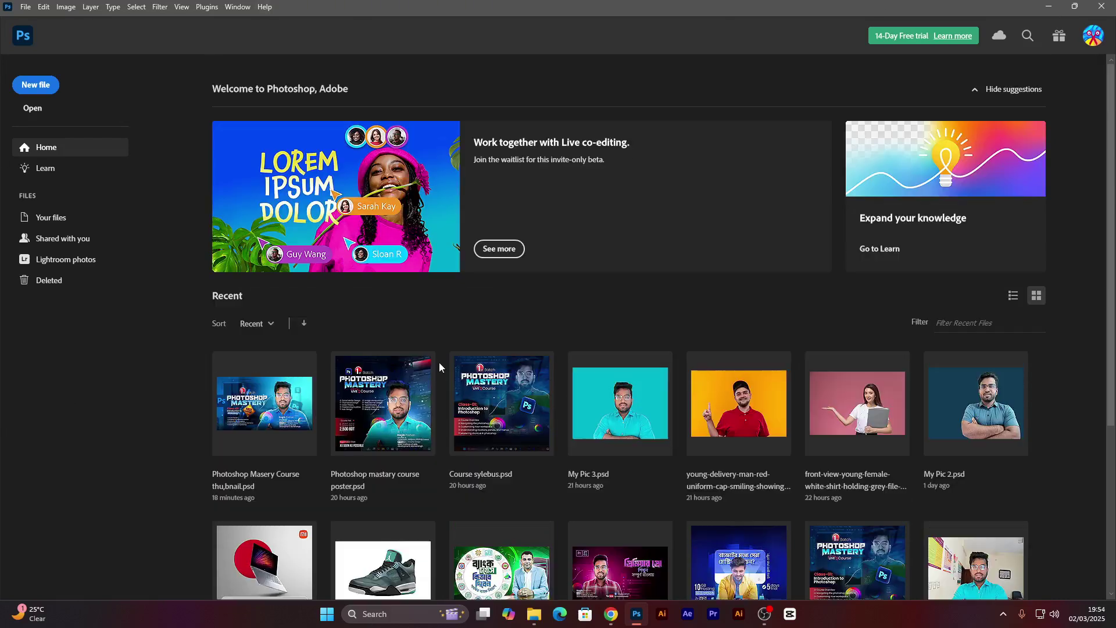
{"action": "scroll", "coordinate": [439, 366], "scroll_direction": "down", "scroll_amount": 4}
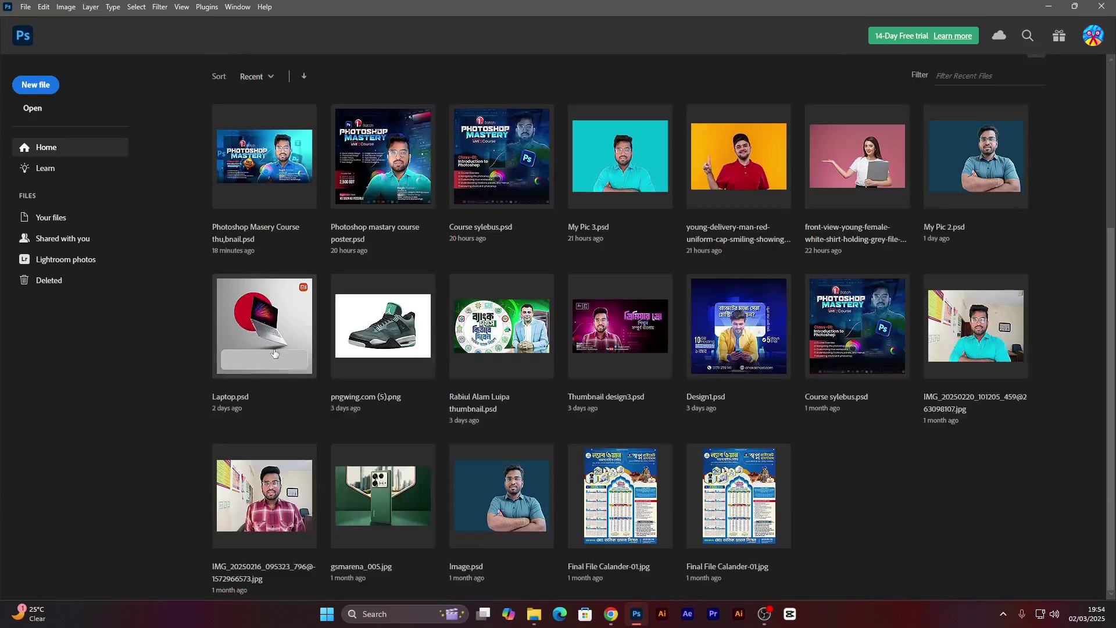
{"action": "scroll", "coordinate": [274, 353], "scroll_direction": "up", "scroll_amount": 4}
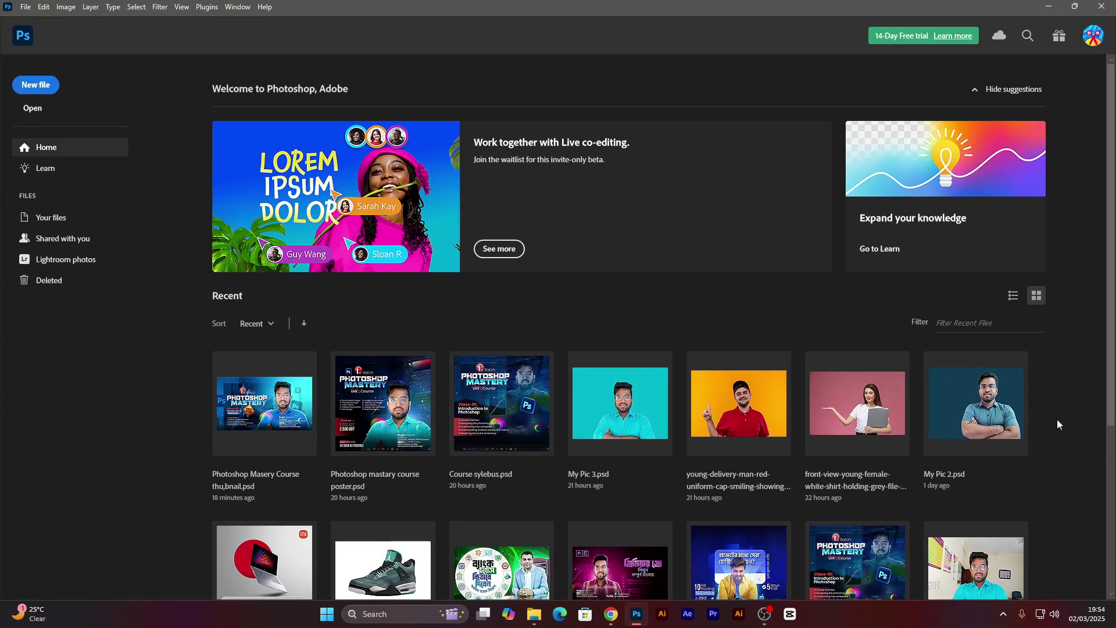
Step: Browse the rest of the recent files list on the home screen, including its oldest entries
{"action": "scroll", "coordinate": [458, 399], "scroll_direction": "down", "scroll_amount": 2}
{"action": "scroll", "coordinate": [564, 312], "scroll_direction": "down", "scroll_amount": 2}
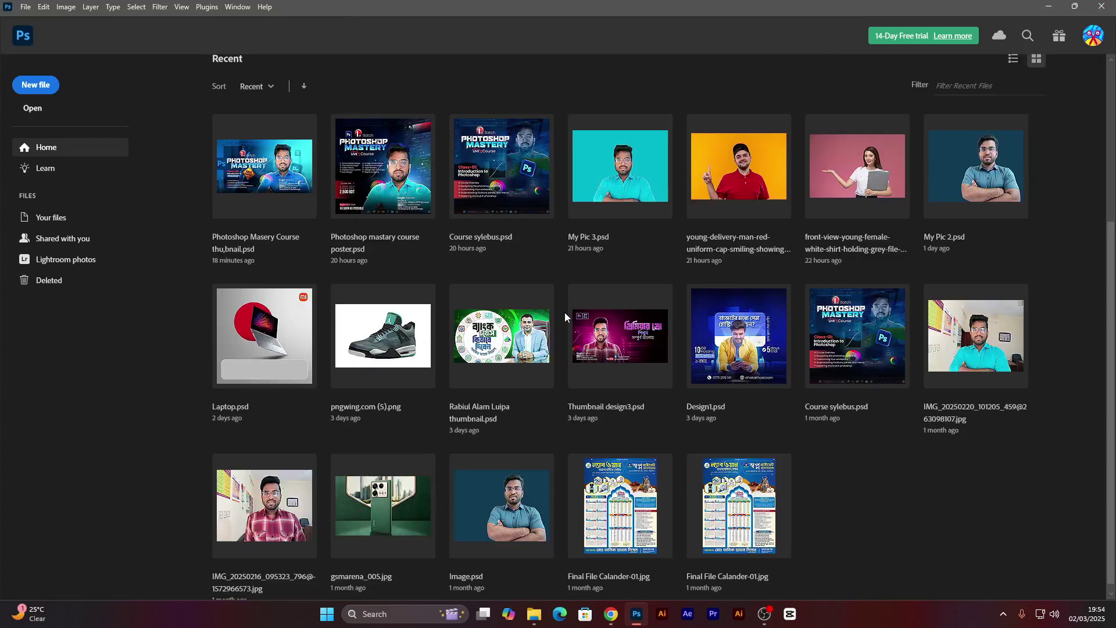
{"action": "scroll", "coordinate": [139, 285], "scroll_direction": "up", "scroll_amount": 5}
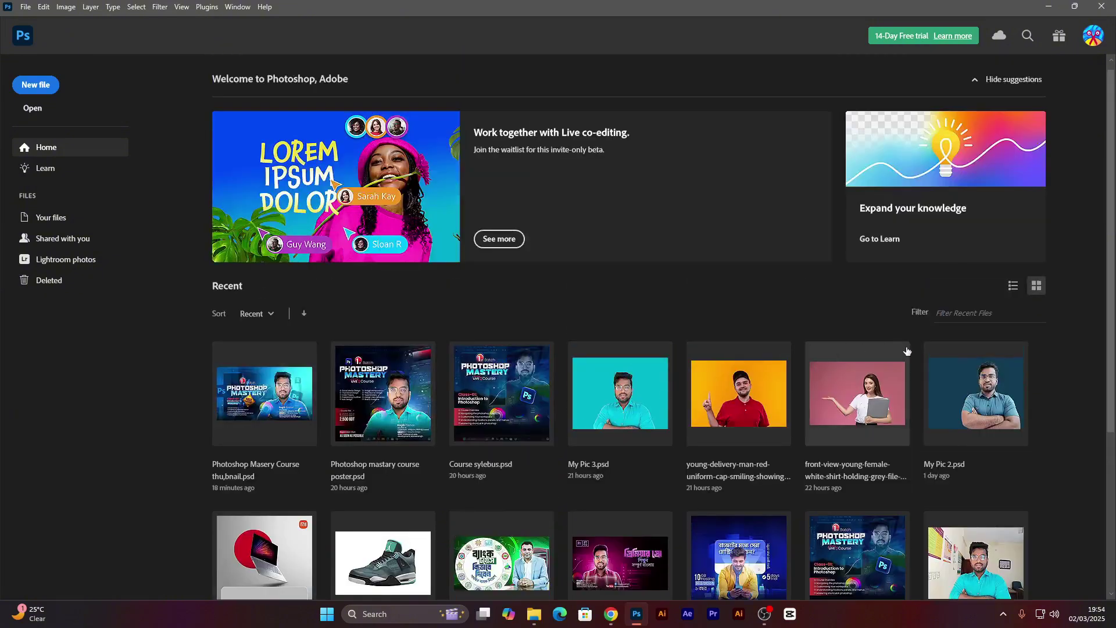
{"action": "scroll", "coordinate": [319, 497], "scroll_direction": "down", "scroll_amount": 1}
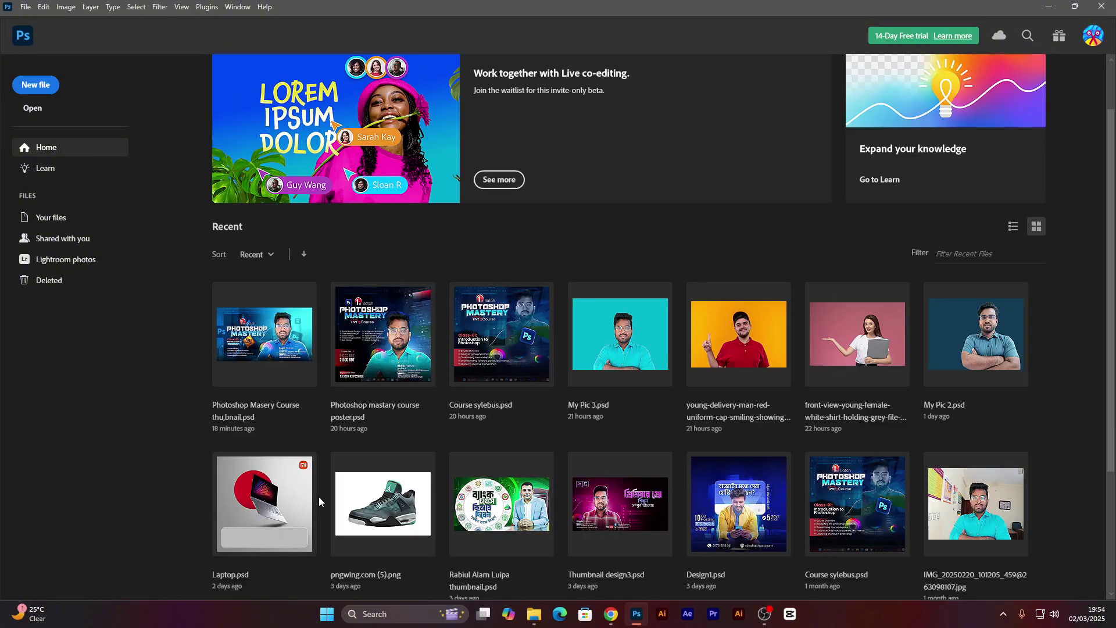
{"action": "scroll", "coordinate": [361, 391], "scroll_direction": "up", "scroll_amount": 1}
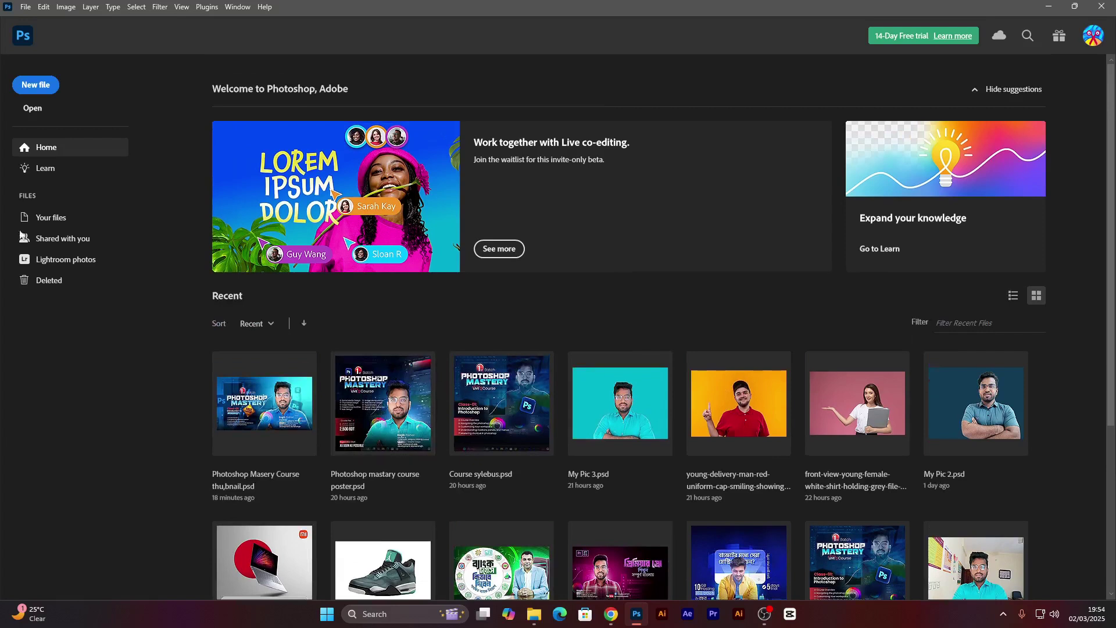
Step: Open the image young-delivery-man-red-uniform-cap-smiling-showing-index-finger from the Downloads folder
{"action": "left_click", "coordinate": [32, 114]}
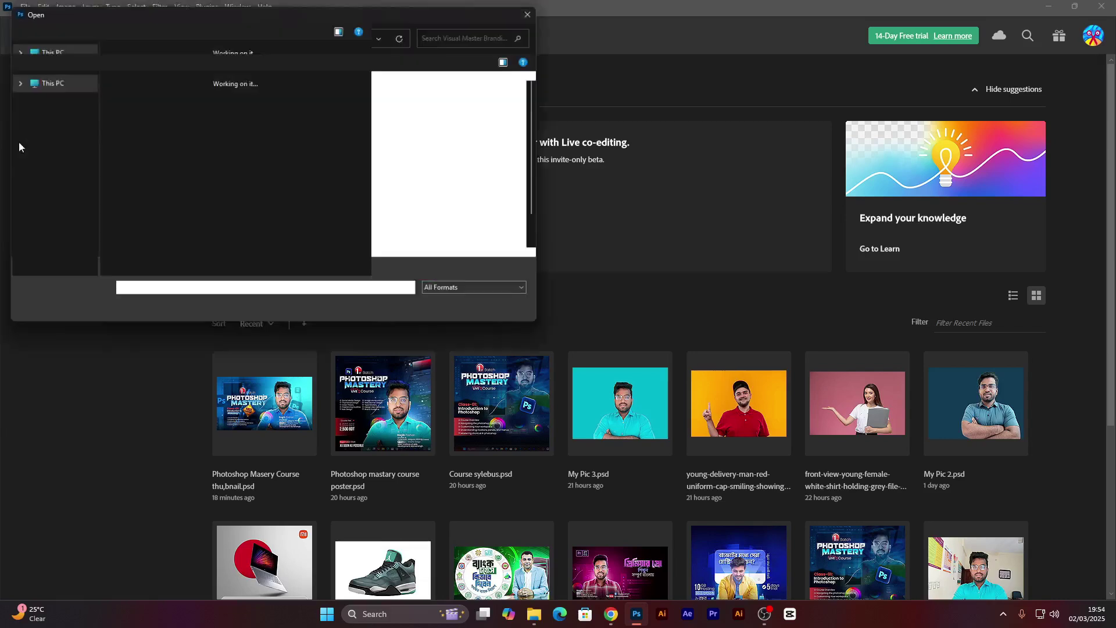
{"action": "scroll", "coordinate": [44, 145], "scroll_direction": "up", "scroll_amount": 3}
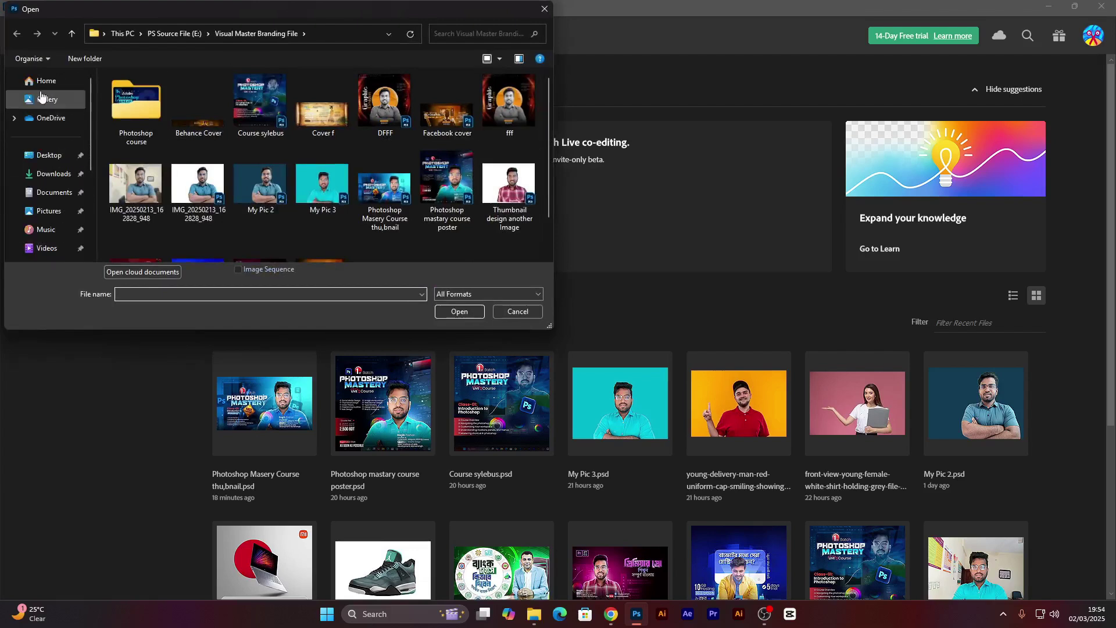
{"action": "left_click", "coordinate": [52, 173]}
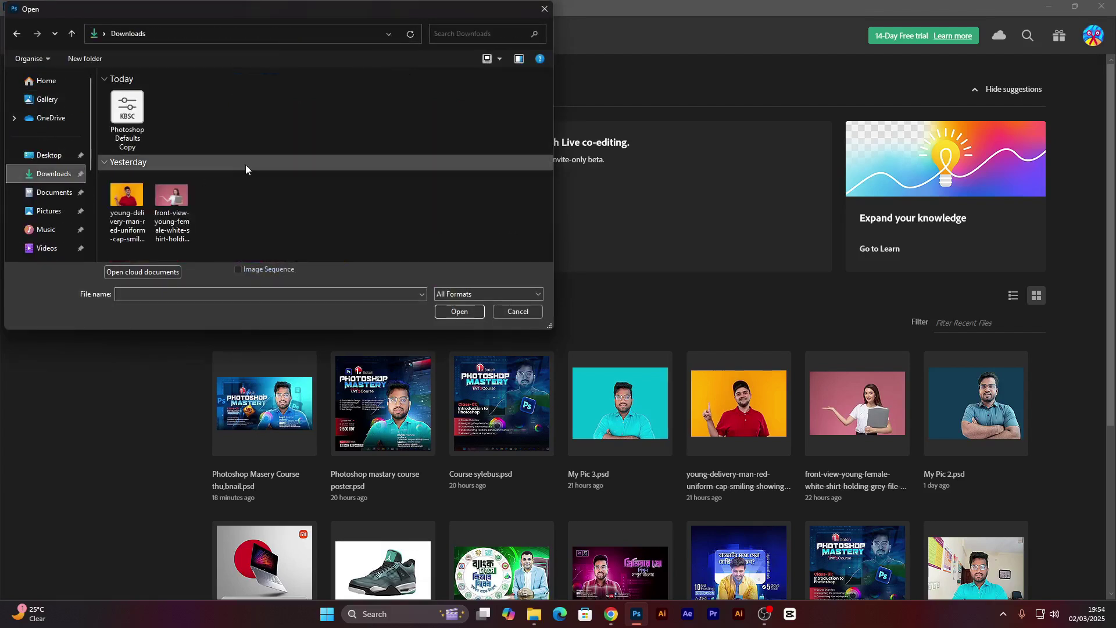
{"action": "left_click", "coordinate": [138, 221]}
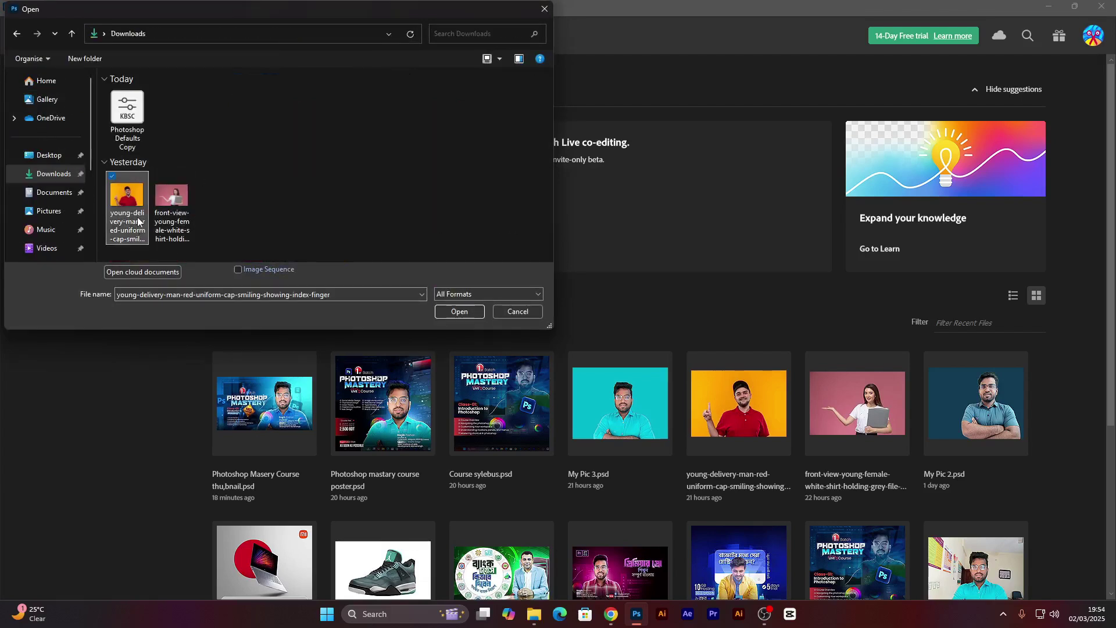
{"action": "left_click", "coordinate": [448, 314]}
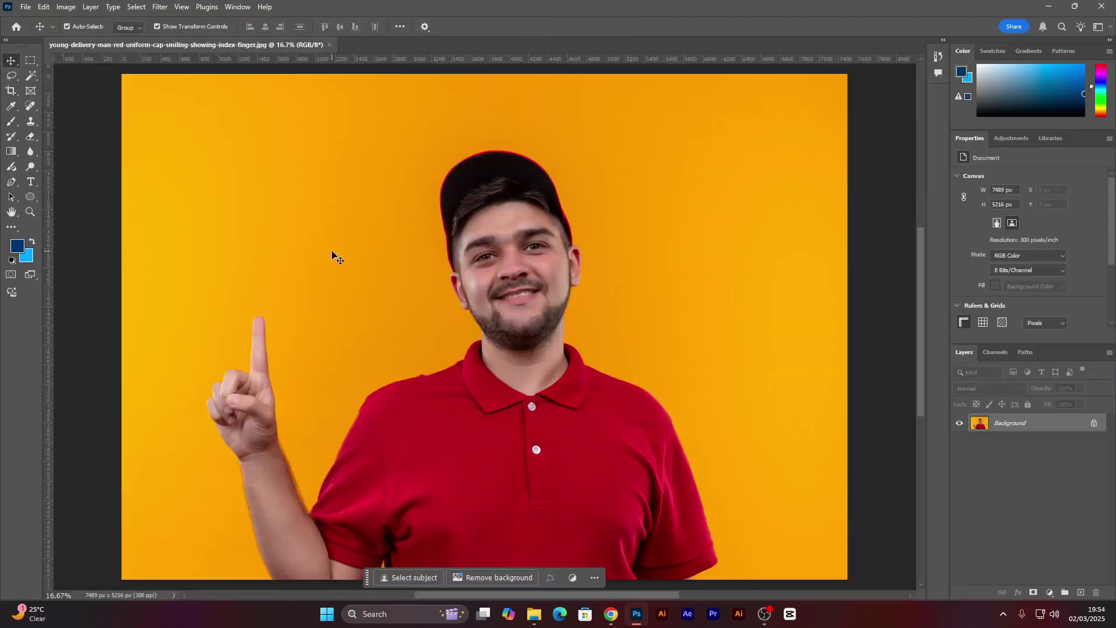
Step: Look over the opened delivery man photo and close it to return to the home screen
{"action": "scroll", "coordinate": [570, 317], "scroll_direction": "down", "scroll_amount": 3}
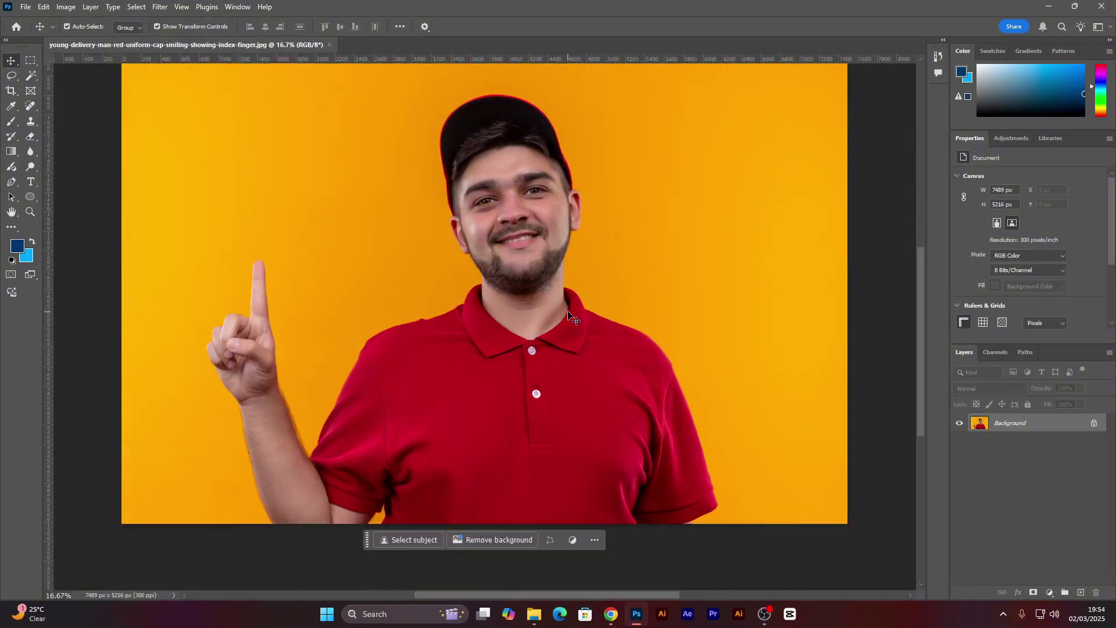
{"action": "scroll", "coordinate": [570, 316], "scroll_direction": "up", "scroll_amount": 3}
{"action": "scroll", "coordinate": [548, 343], "scroll_direction": "down", "scroll_amount": 1}
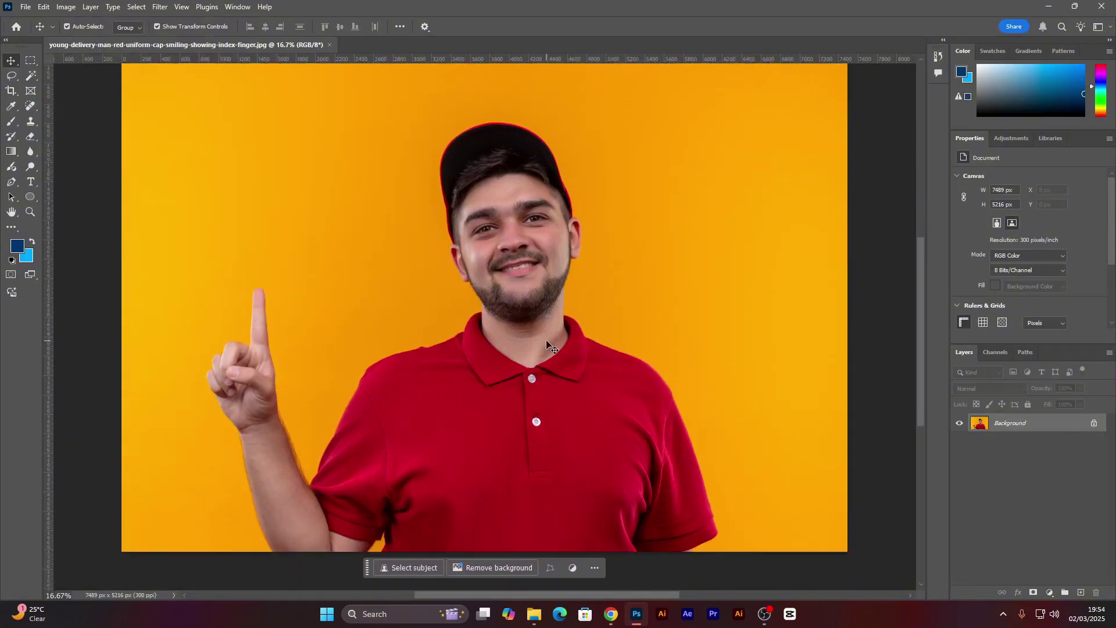
{"action": "left_click", "coordinate": [330, 44]}
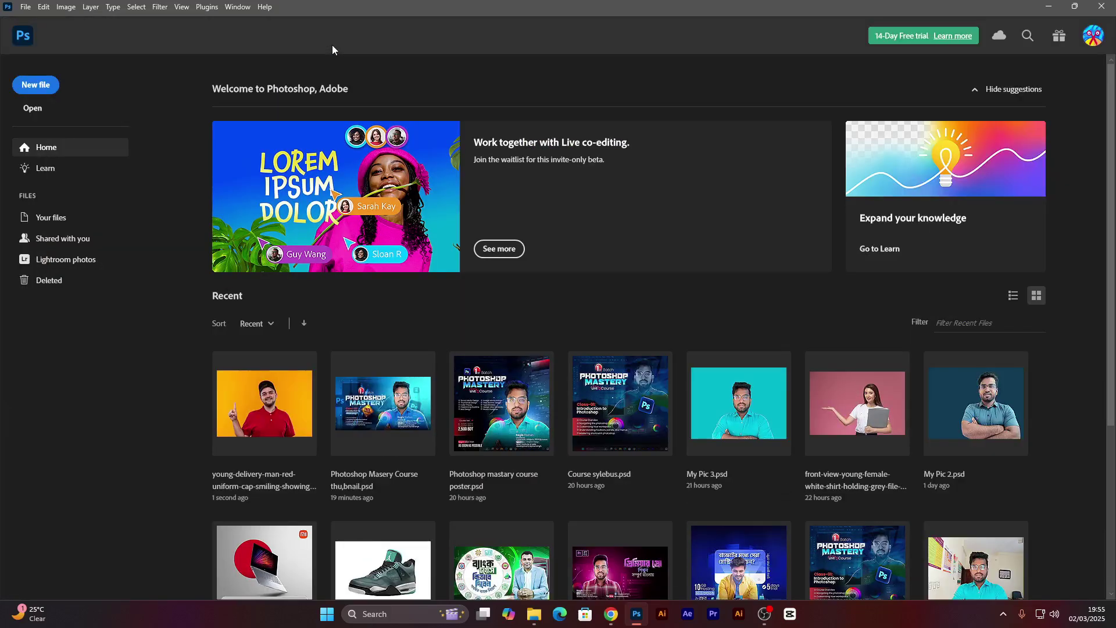
Step: Start a new document and look through the recently used document sizes
{"action": "left_click", "coordinate": [43, 86]}
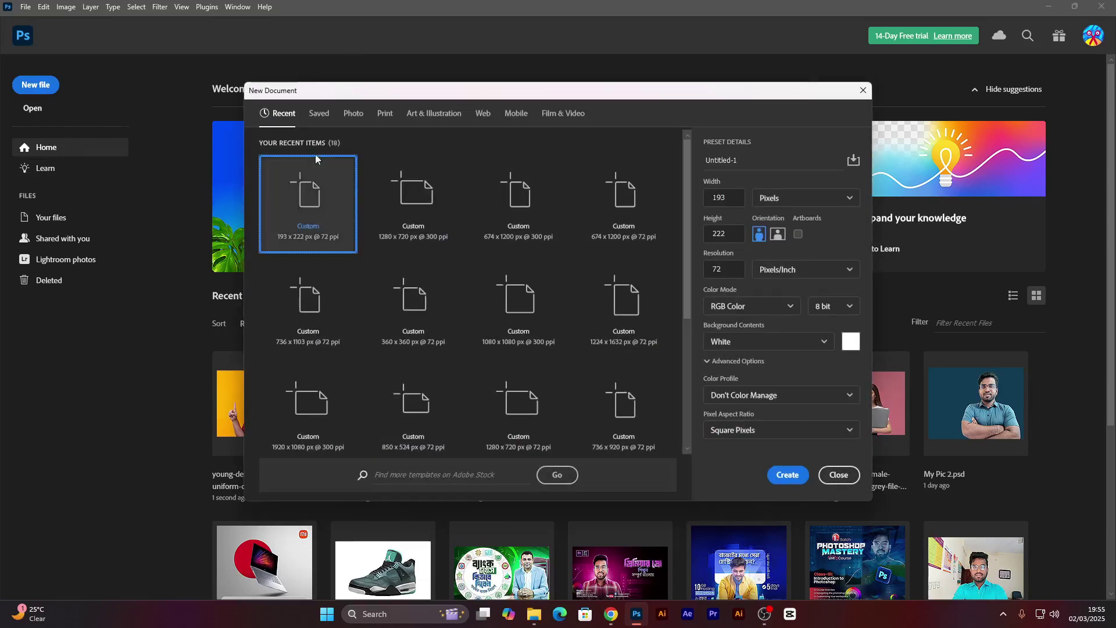
{"action": "left_click_drag", "start_coordinate": [304, 96], "coordinate": [351, 100]}
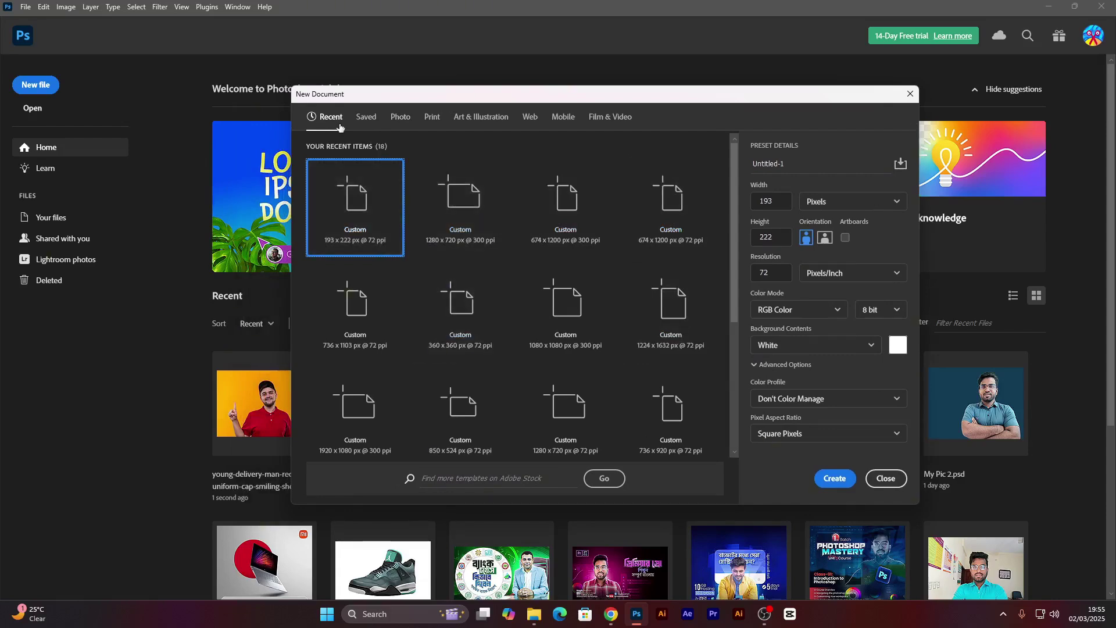
{"action": "scroll", "coordinate": [423, 319], "scroll_direction": "down", "scroll_amount": 1}
{"action": "scroll", "coordinate": [396, 276], "scroll_direction": "down", "scroll_amount": 3}
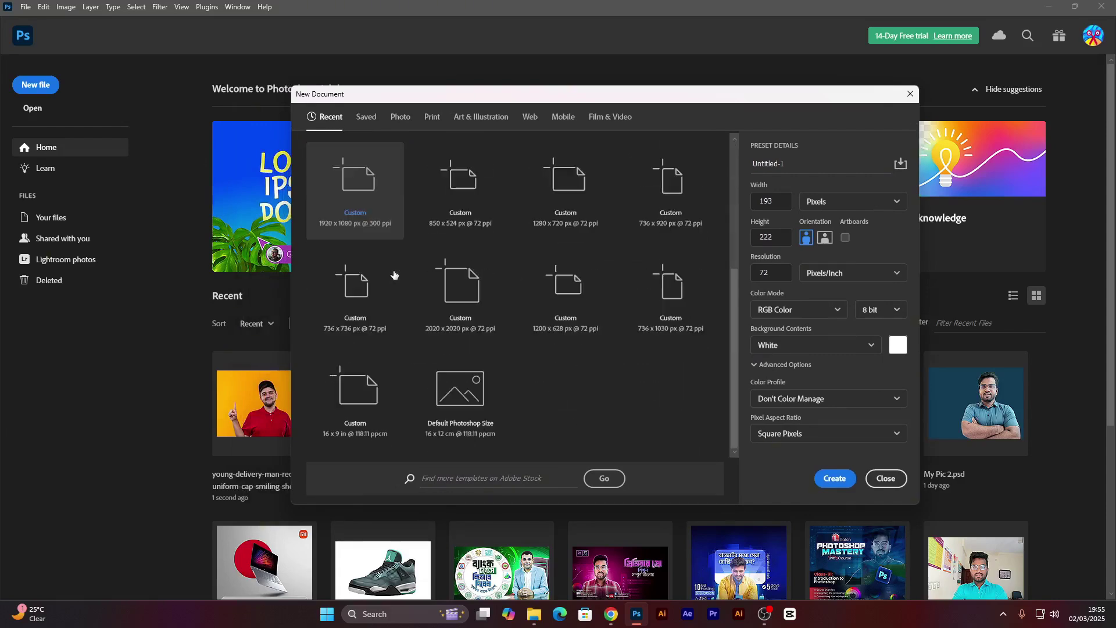
{"action": "scroll", "coordinate": [363, 274], "scroll_direction": "up", "scroll_amount": 4}
Step: Examine the Saved, Photo, Print, Art & Illustration, Web, Mobile and Film & Video preset categories for new documents
{"action": "left_click", "coordinate": [366, 118]}
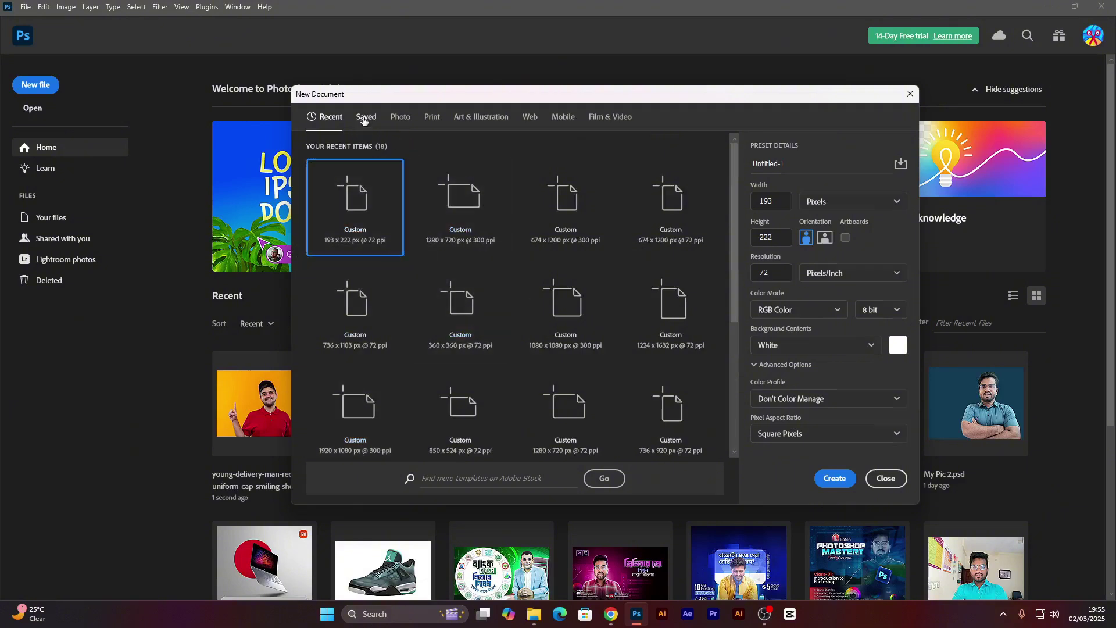
{"action": "left_click", "coordinate": [401, 120]}
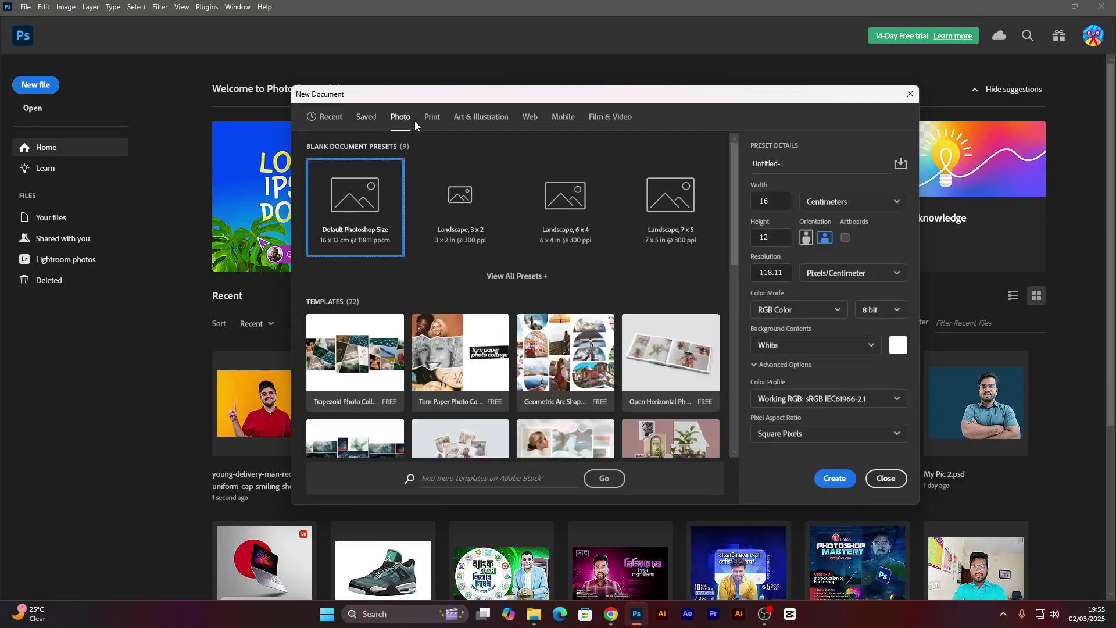
{"action": "left_click", "coordinate": [432, 120]}
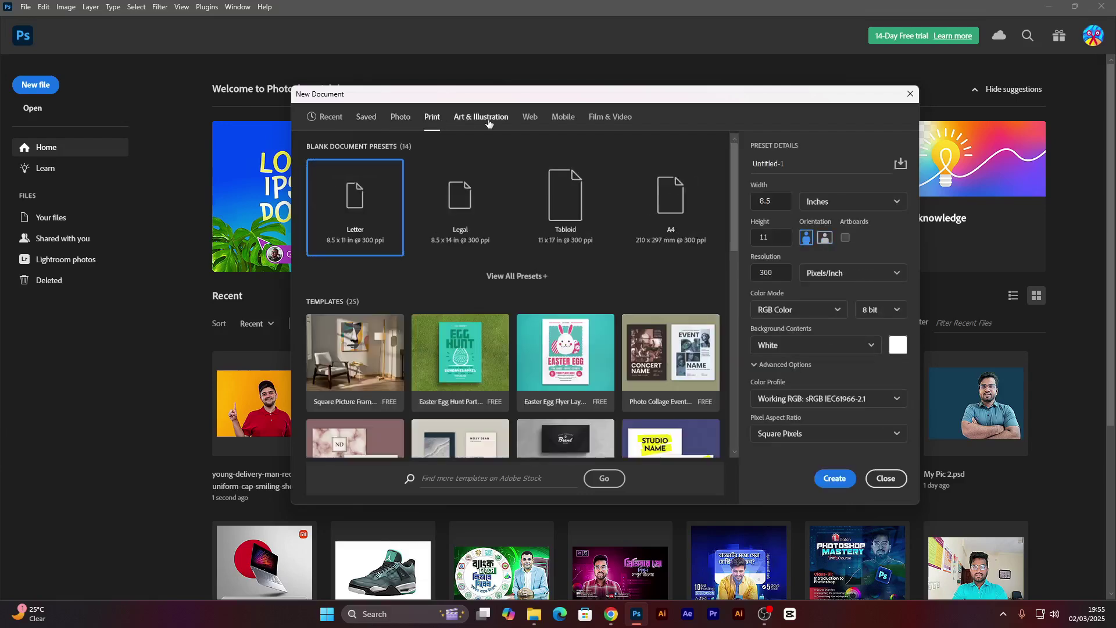
{"action": "left_click", "coordinate": [488, 118]}
{"action": "left_click", "coordinate": [526, 118]}
{"action": "left_click", "coordinate": [563, 118]}
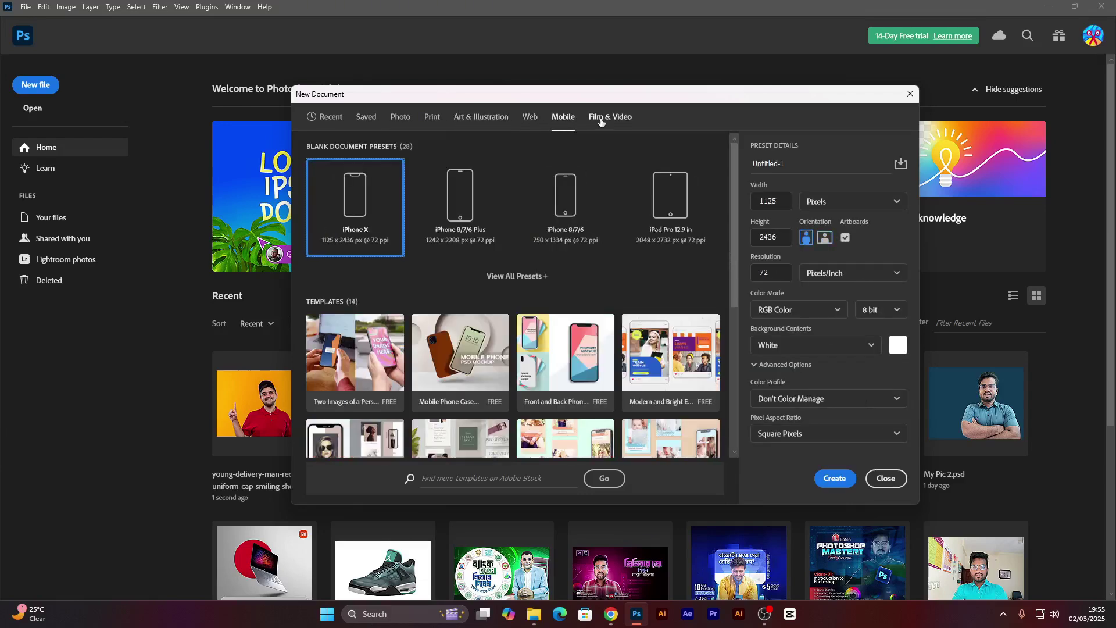
{"action": "left_click", "coordinate": [605, 117]}
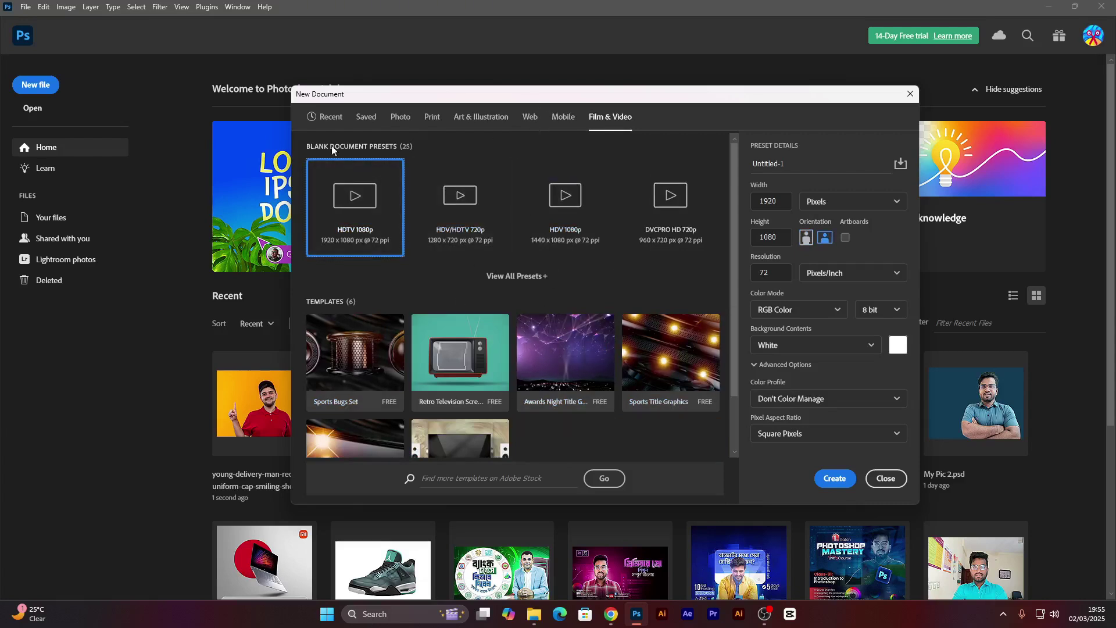
Step: Switch to the Print presets and name the new document "youtube thumbnail"
{"action": "left_click", "coordinate": [400, 117]}
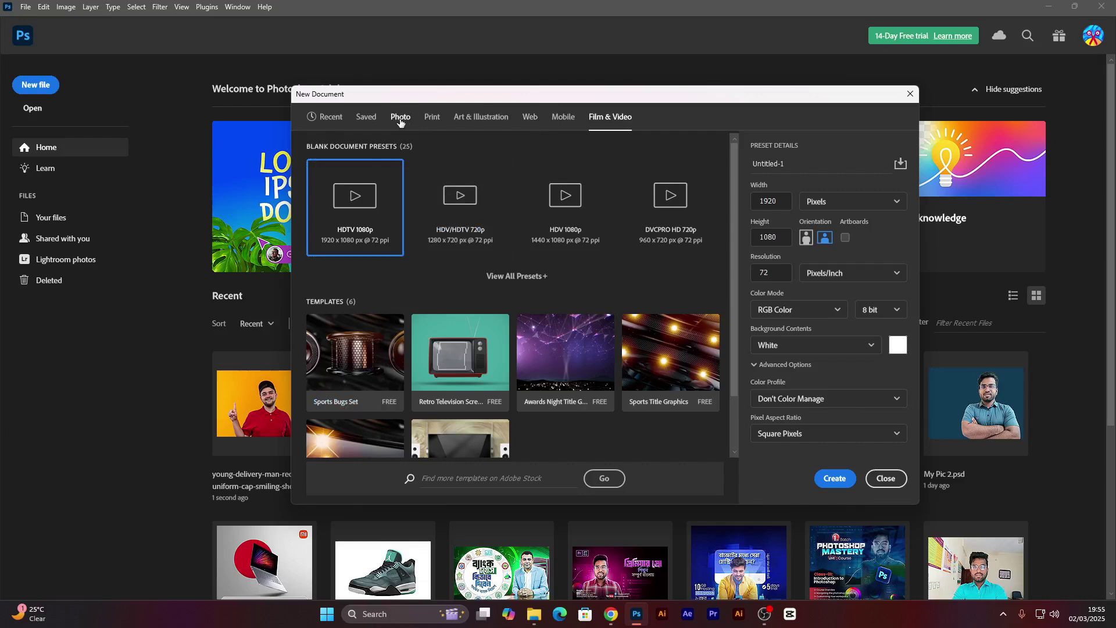
{"action": "left_click", "coordinate": [431, 118]}
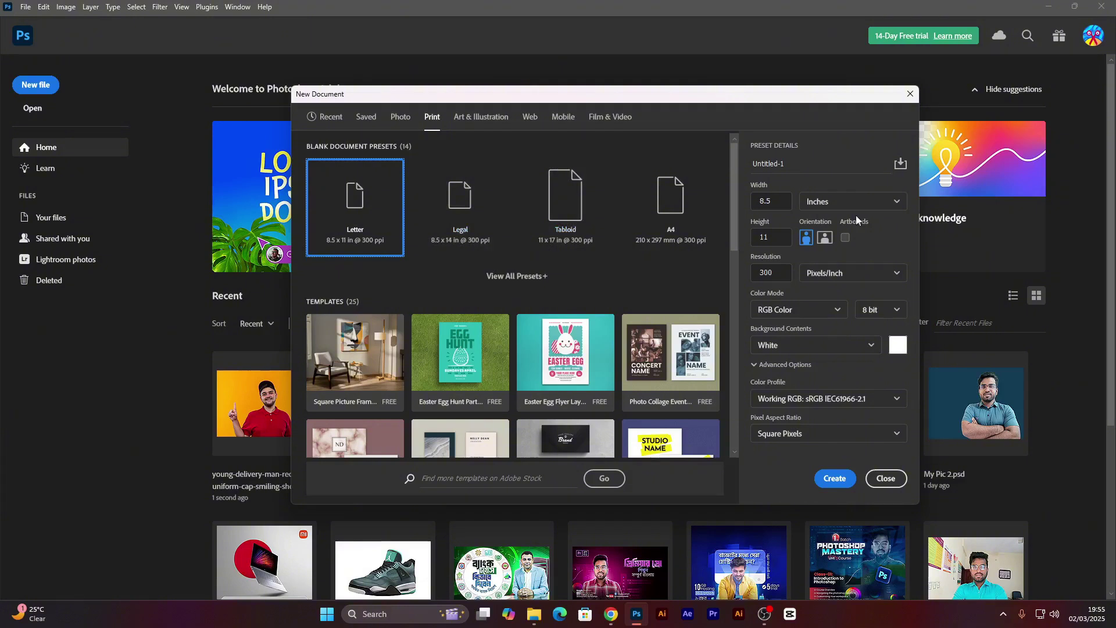
{"action": "left_click", "coordinate": [822, 165]}
{"action": "left_click", "coordinate": [822, 165]}
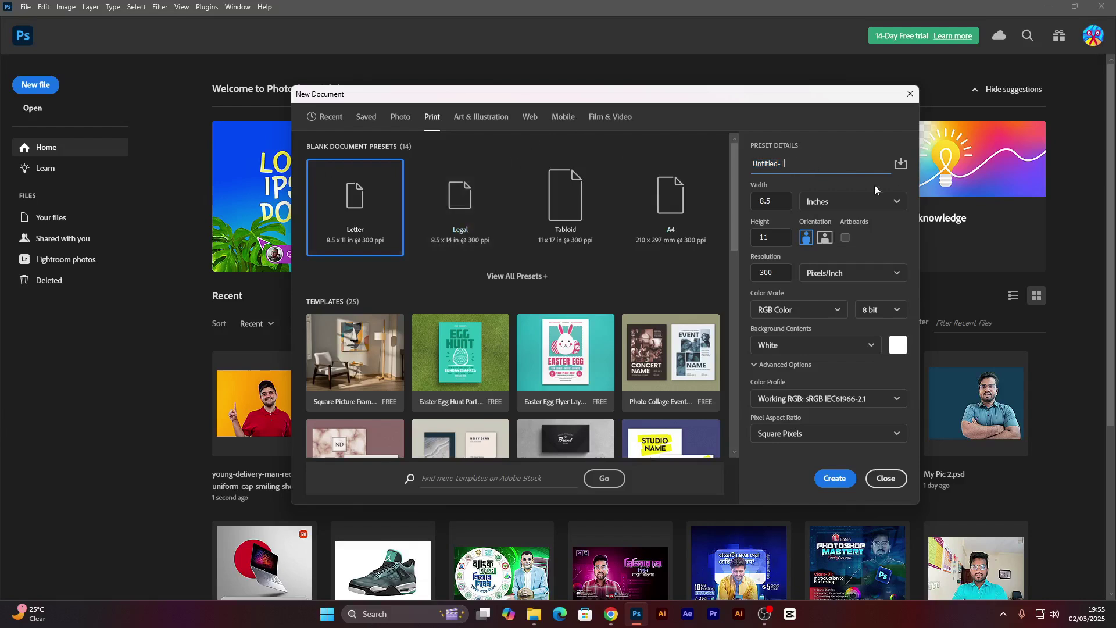
{"action": "double_click", "coordinate": [803, 167]}
{"action": "type", "text": "youtube thumbnail"}
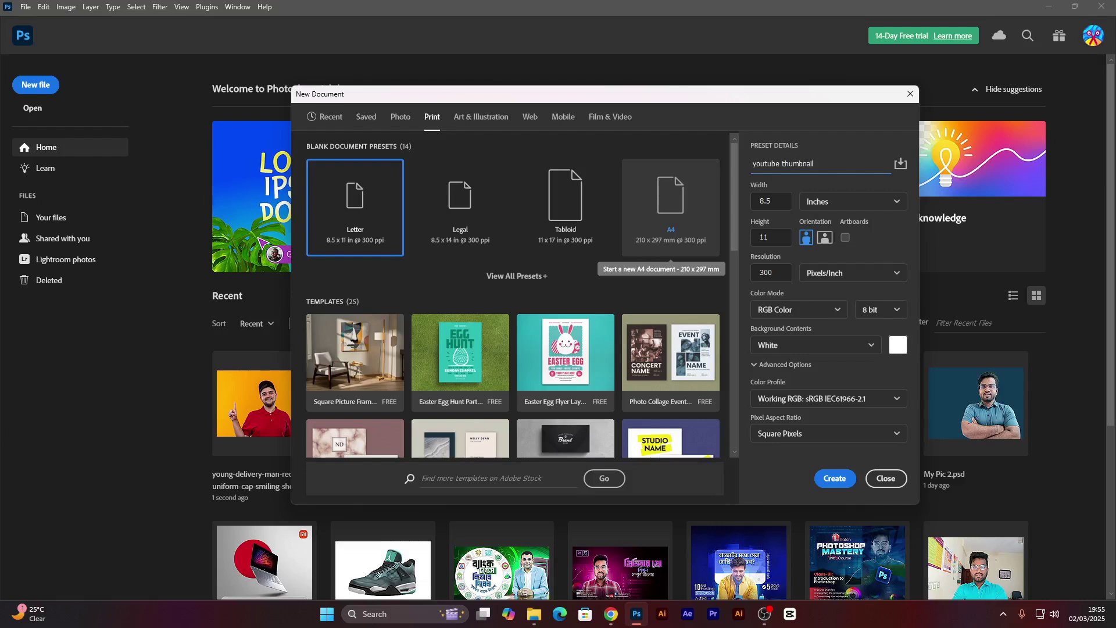
Step: Set the new document's units to Pixels, with a width of 1280 and a height of 720
{"action": "left_click", "coordinate": [837, 203]}
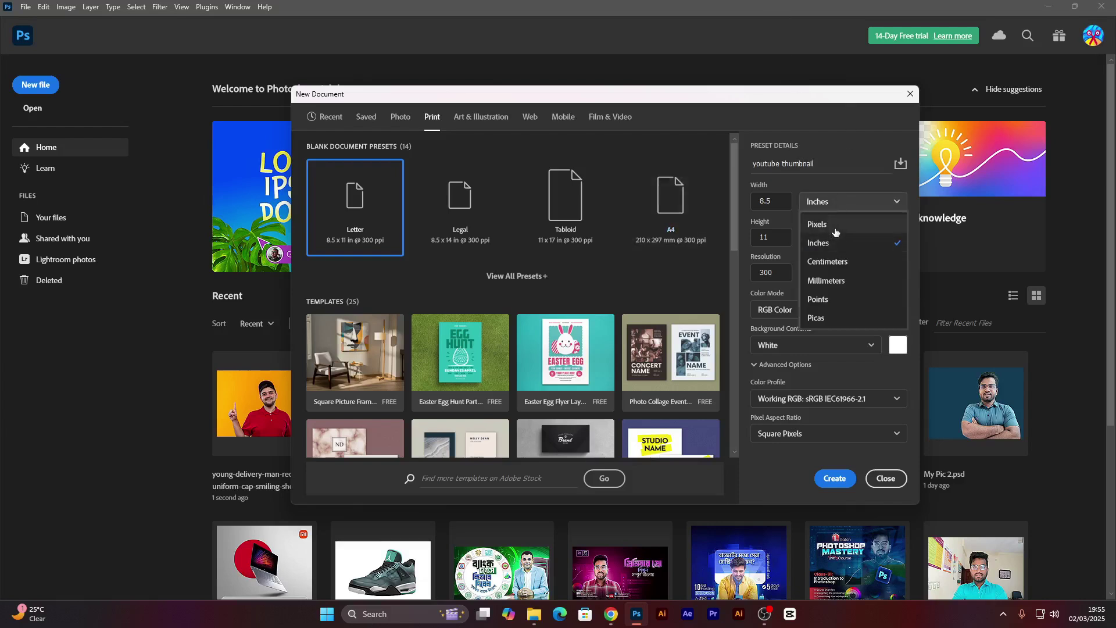
{"action": "left_click", "coordinate": [836, 227]}
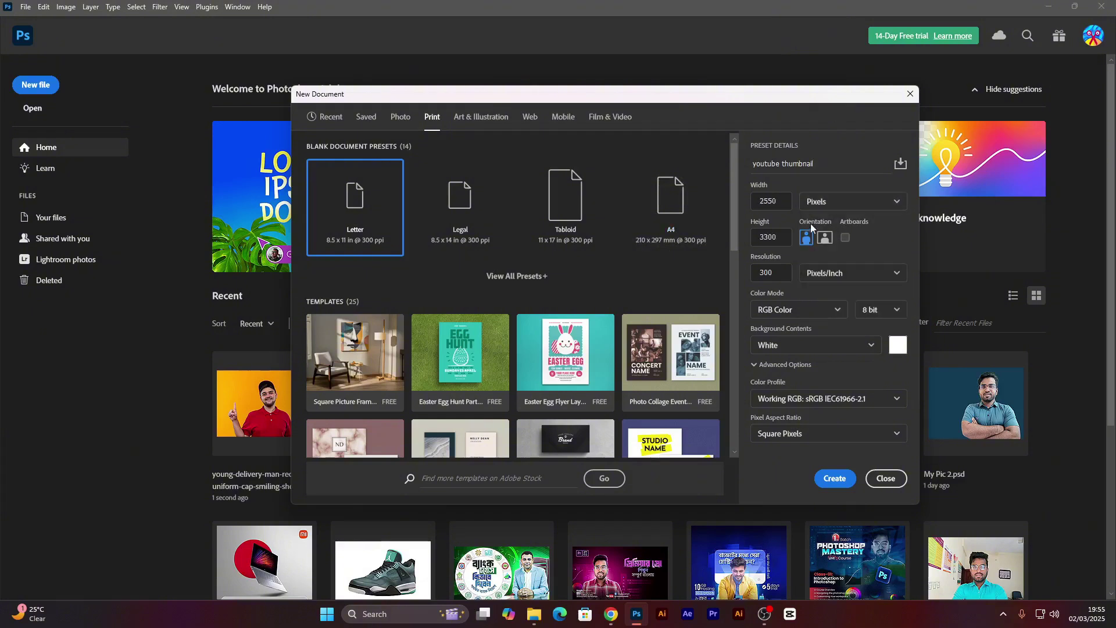
{"action": "double_click", "coordinate": [785, 201]}
{"action": "type", "text": "1280"}
{"action": "left_click", "coordinate": [783, 238]}
{"action": "double_click", "coordinate": [784, 237]}
{"action": "type", "text": "720"}
Step: Choose RGB Color as the color mode and create the document
{"action": "left_click", "coordinate": [807, 314]}
{"action": "left_click", "coordinate": [808, 369]}
{"action": "left_click", "coordinate": [835, 479]}
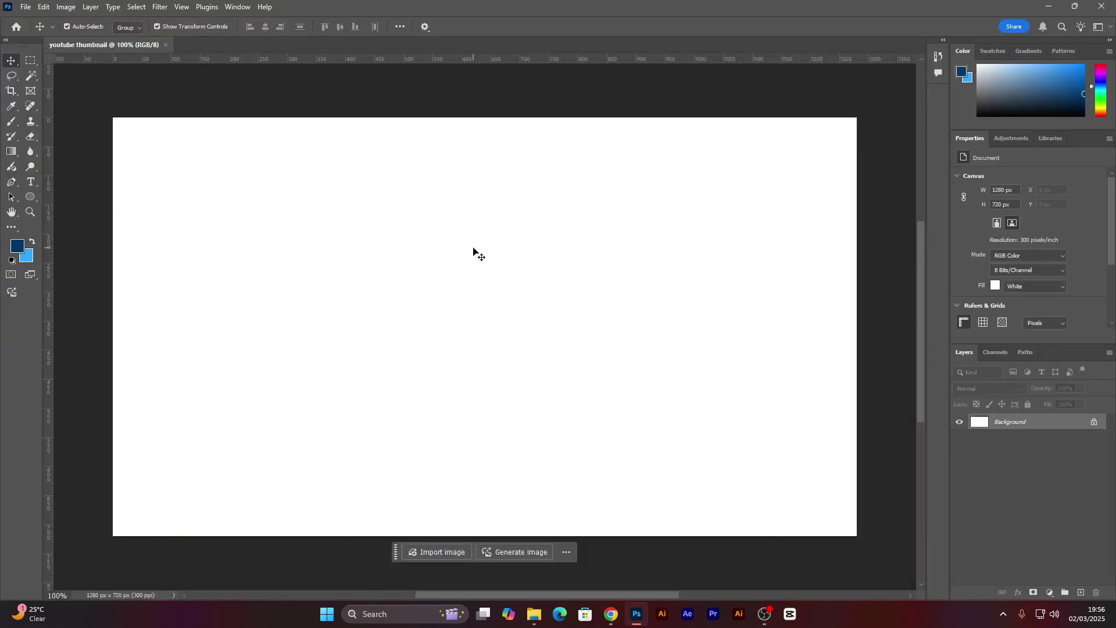
{"action": "scroll", "coordinate": [476, 252], "scroll_direction": "down", "scroll_amount": 3}
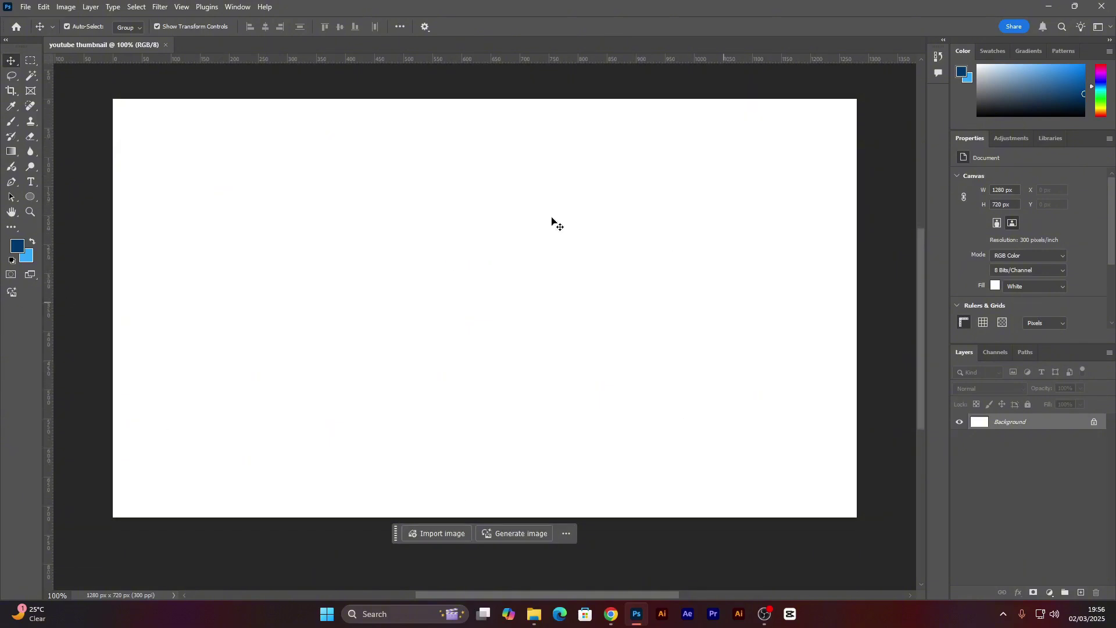
{"action": "mouse_move", "coordinate": [518, 357]}
{"action": "left_mouse_down"}
{"action": "mouse_move", "coordinate": [496, 360]}
{"action": "mouse_move", "coordinate": [546, 358]}
{"action": "mouse_move", "coordinate": [506, 359]}
{"action": "left_mouse_up"}
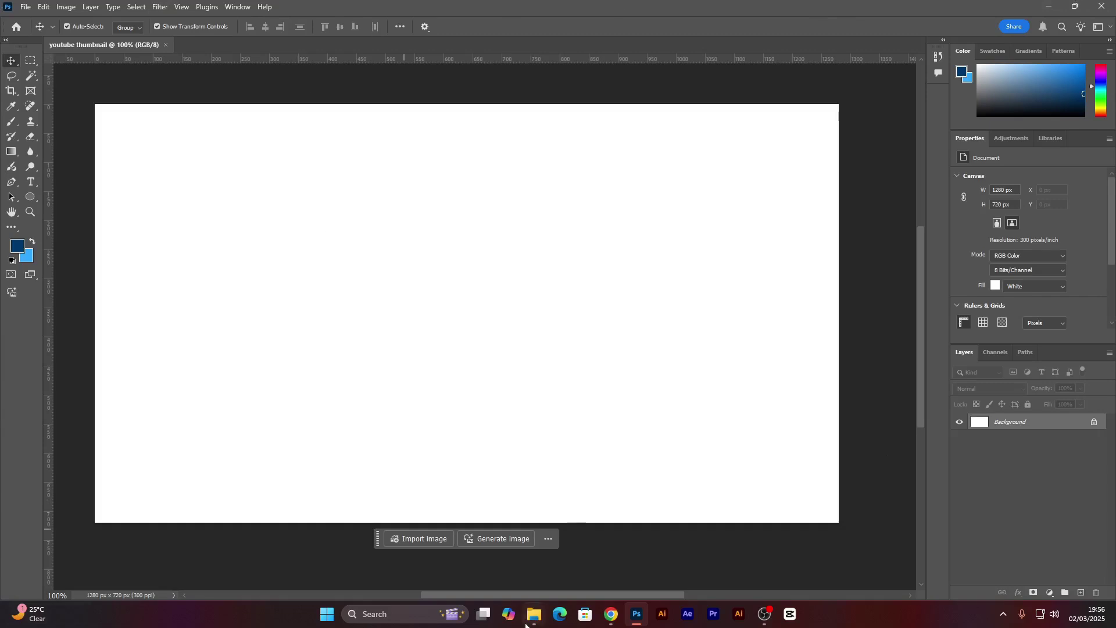
{"action": "mouse_move", "coordinate": [526, 623]}
{"action": "scroll", "coordinate": [303, 210], "scroll_direction": "up", "scroll_amount": 1}
{"action": "scroll", "coordinate": [235, 169], "scroll_direction": "down", "scroll_amount": 2}
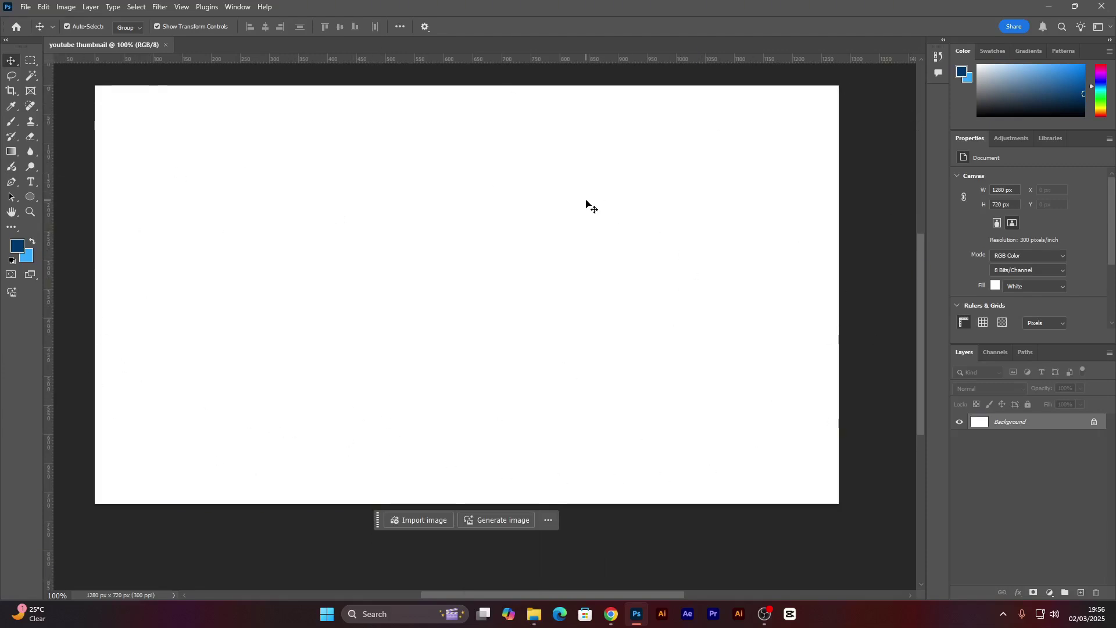
{"action": "scroll", "coordinate": [585, 268], "scroll_direction": "up", "scroll_amount": 1}
{"action": "scroll", "coordinate": [584, 268], "scroll_direction": "up", "scroll_amount": 1}
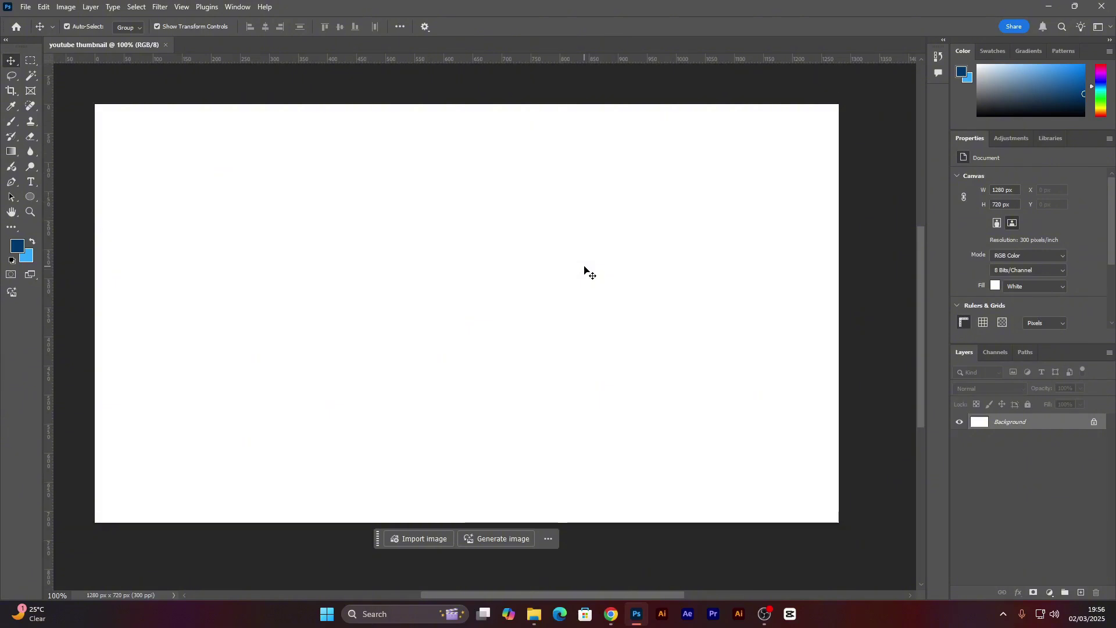
{"action": "scroll", "coordinate": [584, 267], "scroll_direction": "down", "scroll_amount": 2}
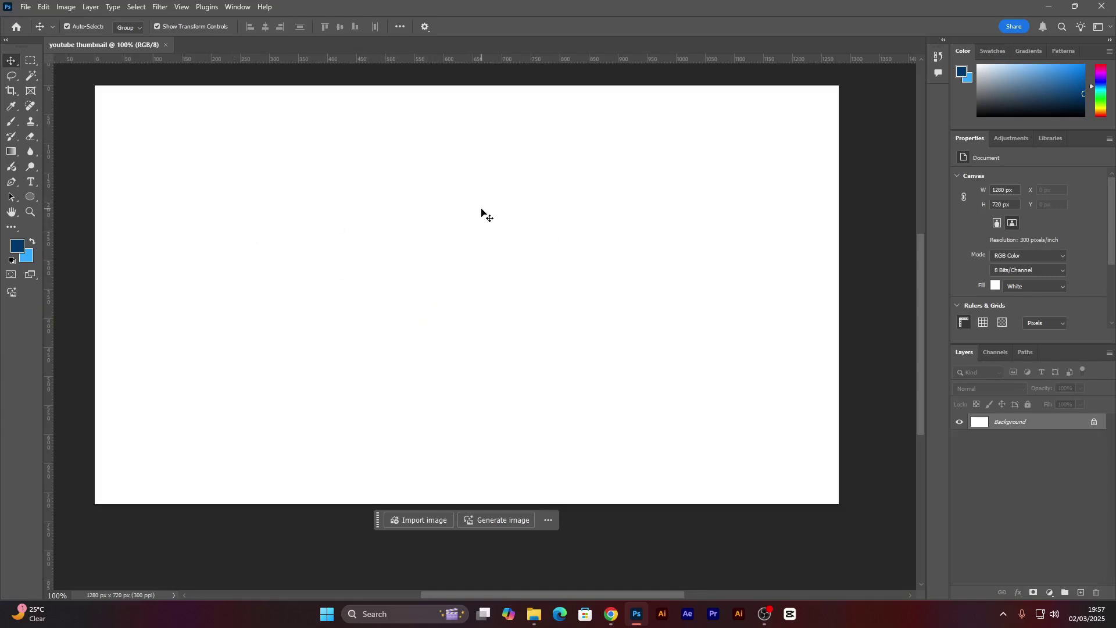
Step: Examine the Brush, Spot Healing Brush and Eraser tool groups and their variants, finishing with the Move tool active
{"action": "left_click", "coordinate": [11, 122]}
{"action": "left_click", "coordinate": [37, 121]}
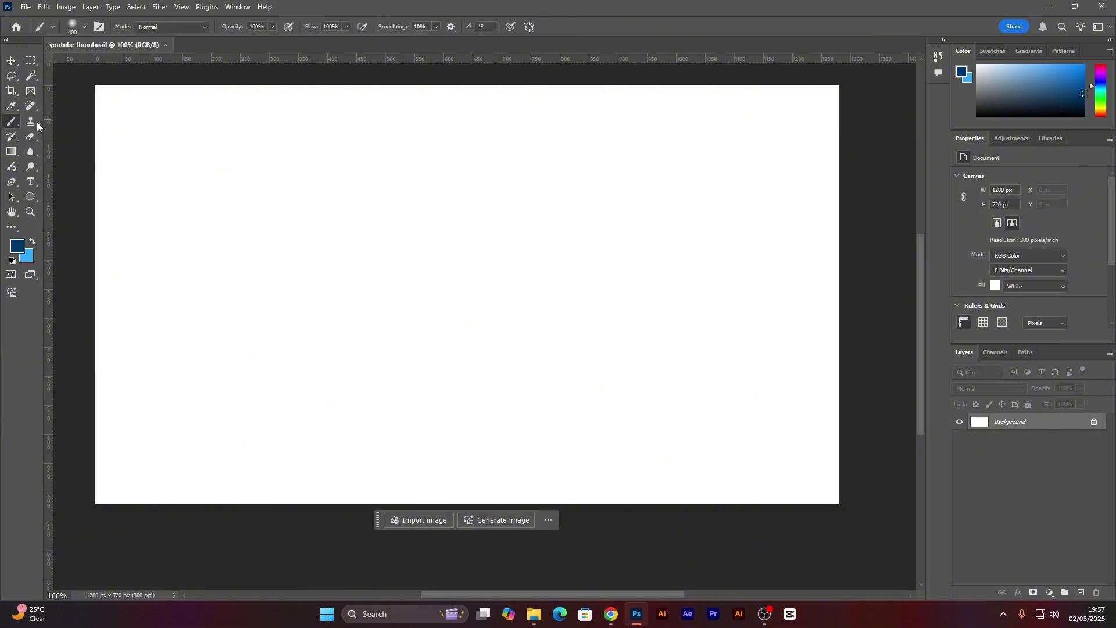
{"action": "left_click", "coordinate": [31, 108]}
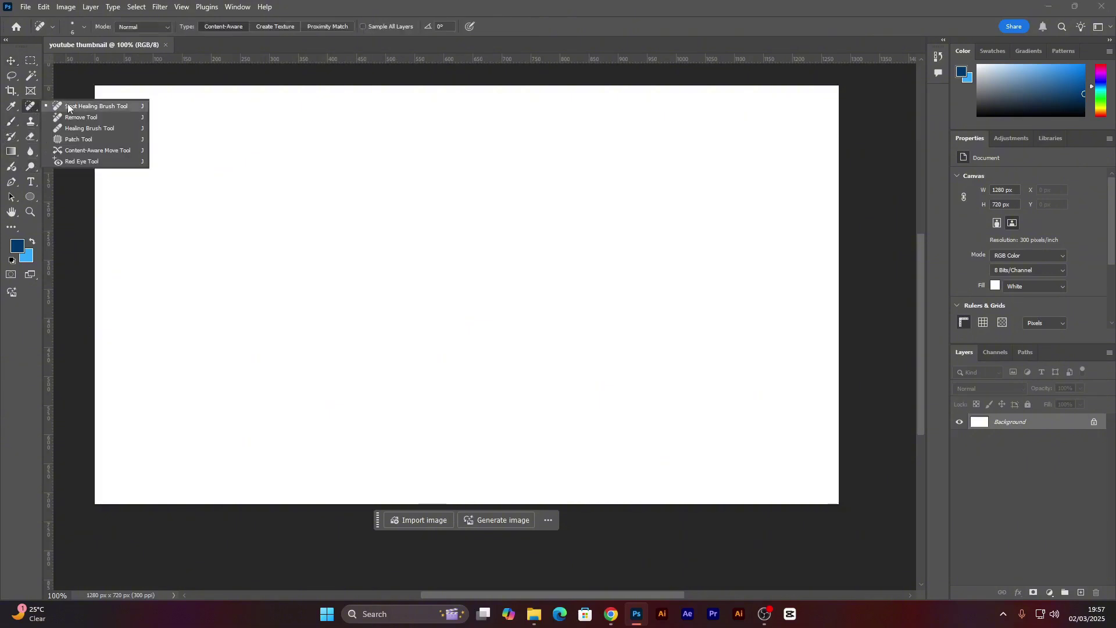
{"action": "left_click", "coordinate": [11, 122]}
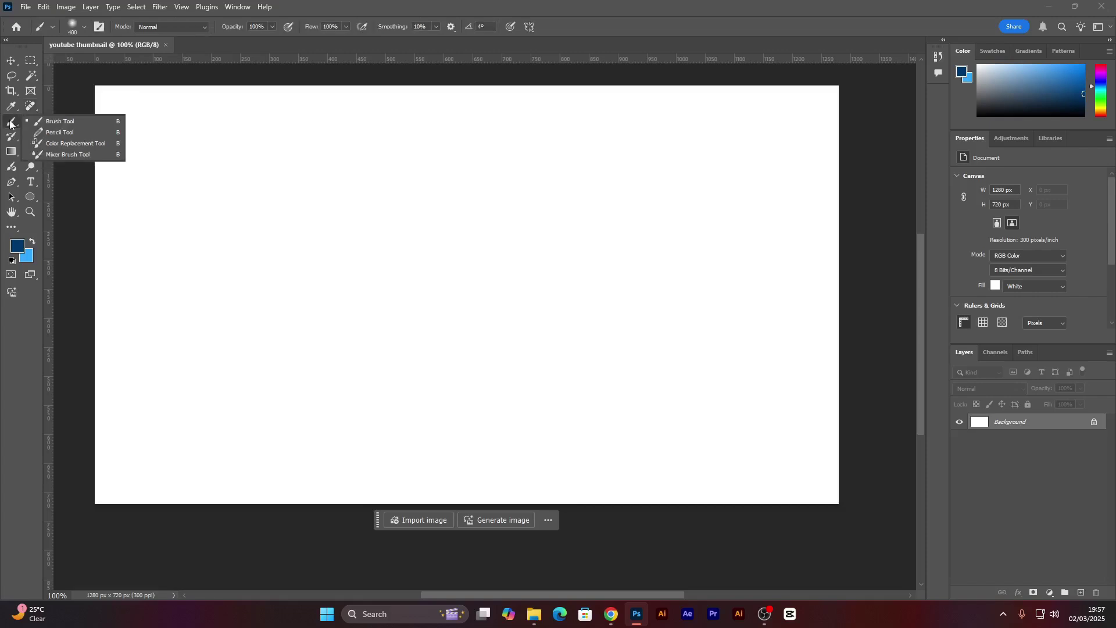
{"action": "left_click", "coordinate": [13, 126]}
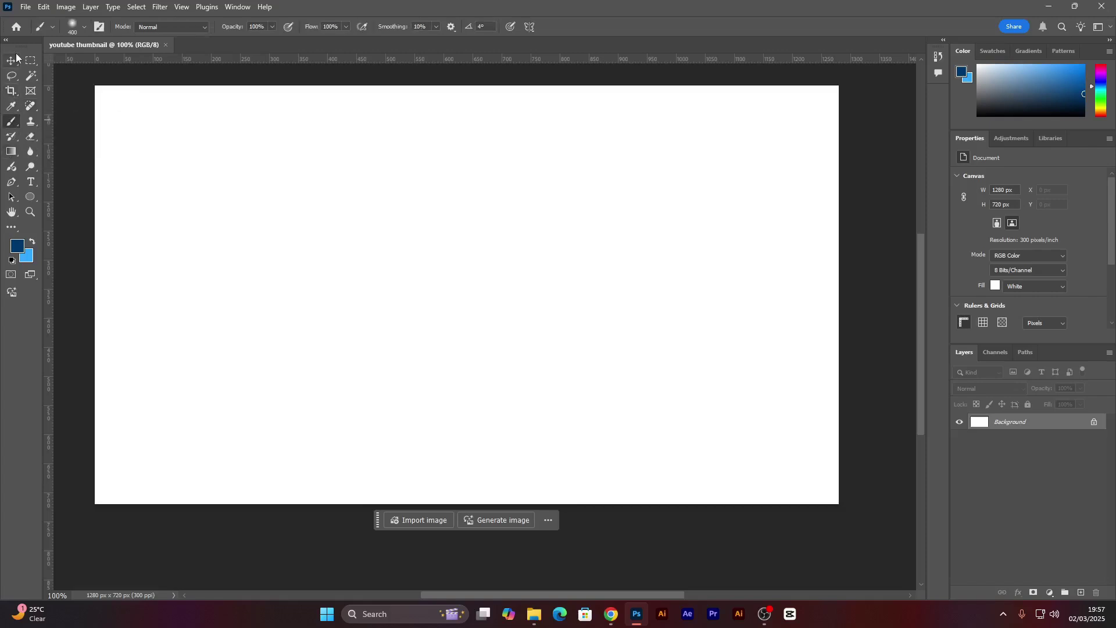
{"action": "left_click", "coordinate": [14, 65]}
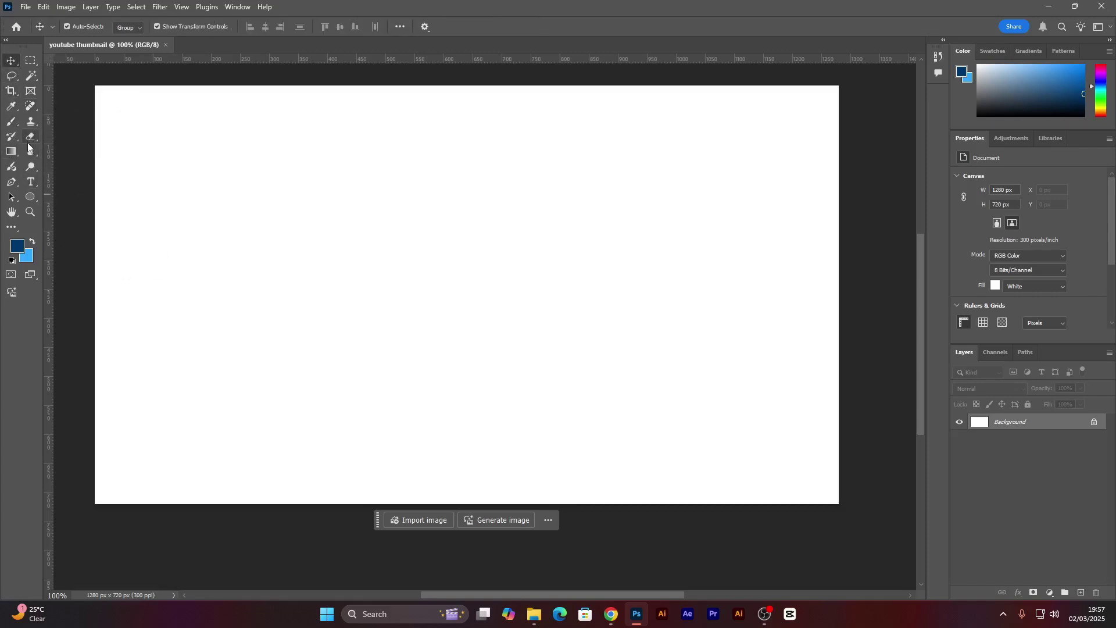
{"action": "left_click", "coordinate": [28, 137]}
{"action": "left_click", "coordinate": [50, 138]}
{"action": "left_click", "coordinate": [13, 62]}
{"action": "scroll", "coordinate": [444, 252], "scroll_direction": "up", "scroll_amount": 1}
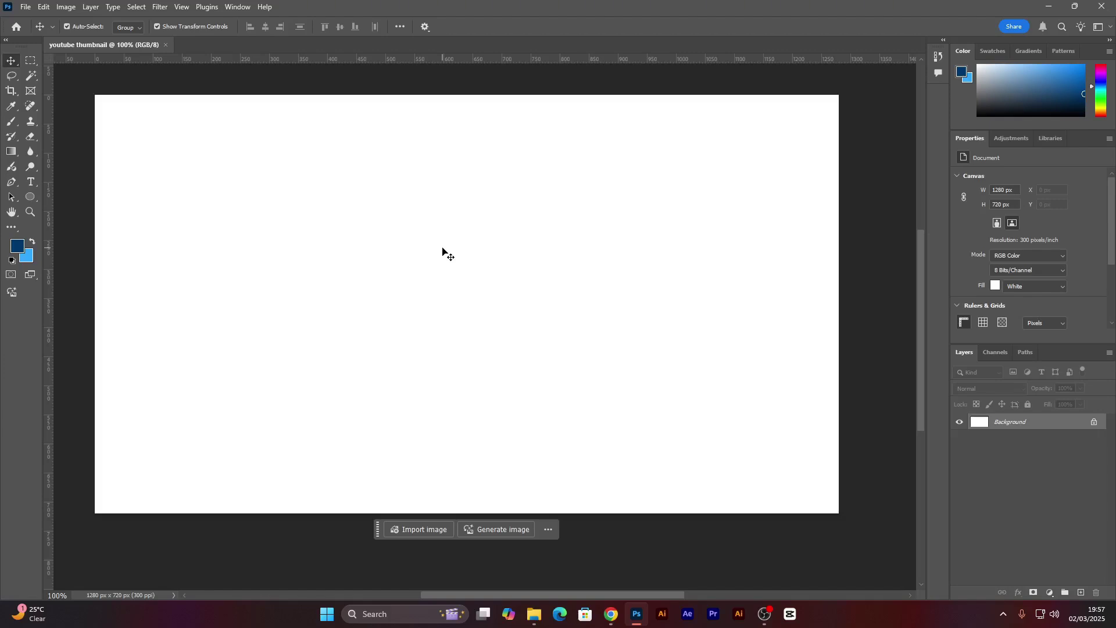
{"action": "scroll", "coordinate": [421, 253], "scroll_direction": "up", "scroll_amount": 1}
{"action": "scroll", "coordinate": [348, 279], "scroll_direction": "down", "scroll_amount": 2}
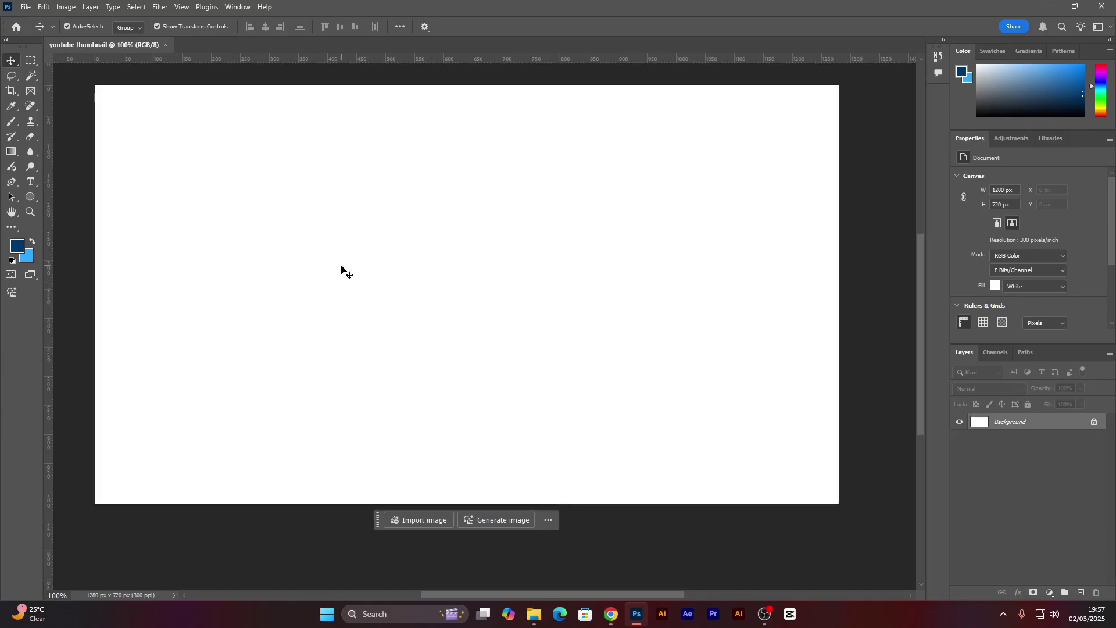
{"action": "scroll", "coordinate": [343, 269], "scroll_direction": "down", "scroll_amount": 1}
{"action": "scroll", "coordinate": [342, 268], "scroll_direction": "up", "scroll_amount": 3}
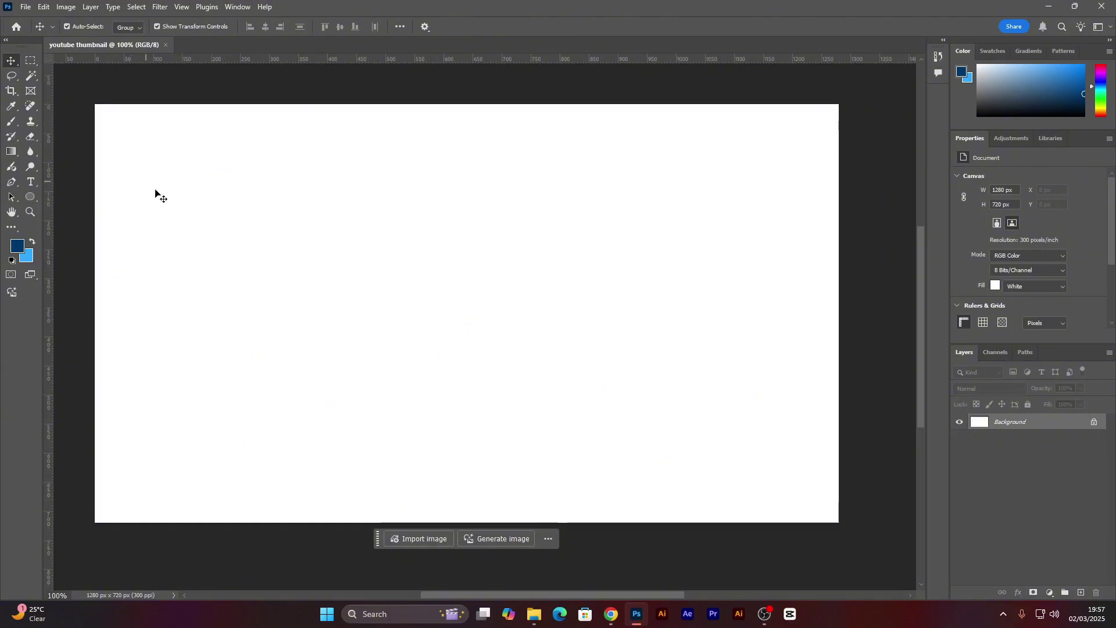
{"action": "scroll", "coordinate": [616, 388], "scroll_direction": "down", "scroll_amount": 1}
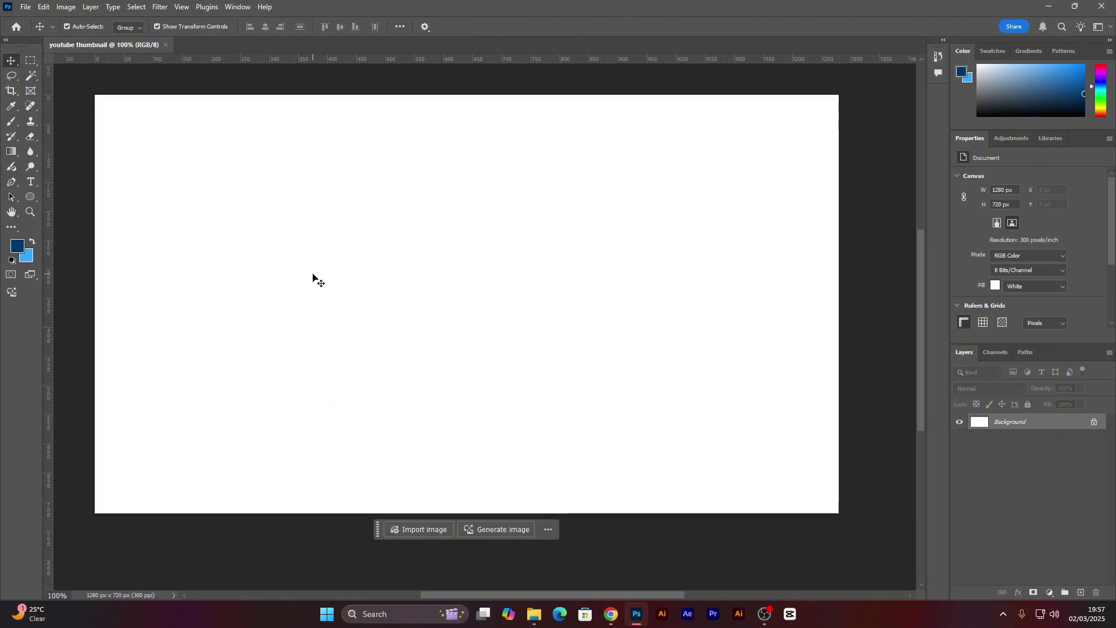
{"action": "scroll", "coordinate": [317, 279], "scroll_direction": "up", "scroll_amount": 1}
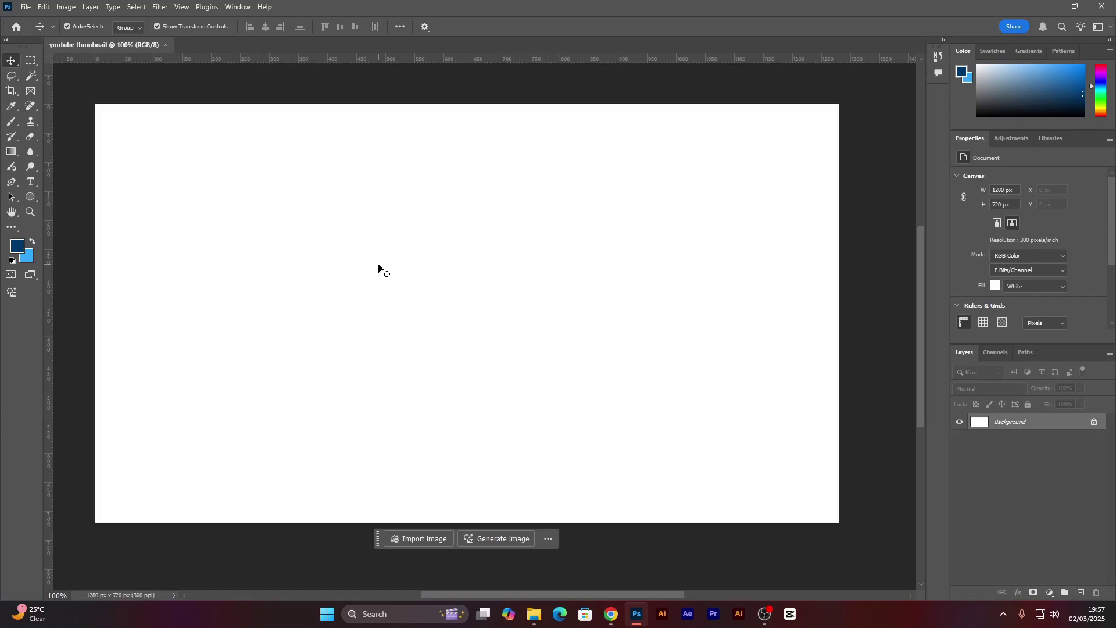
Step: Examine the File and Edit commands, including the list of Preferences categories, without choosing any of them
{"action": "left_click", "coordinate": [27, 7]}
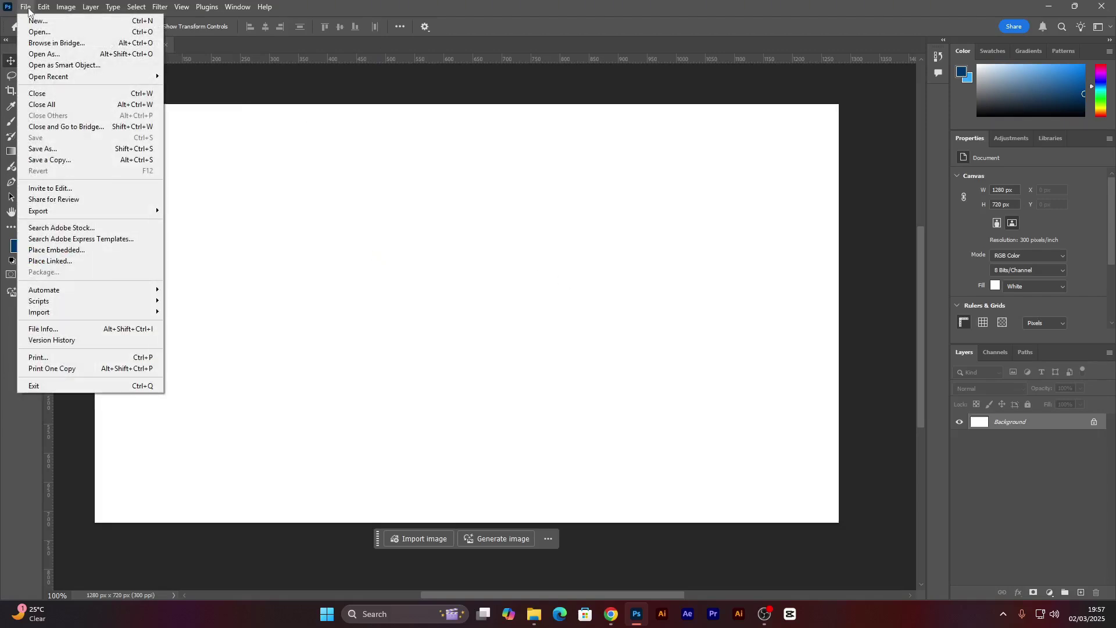
{"action": "mouse_move", "coordinate": [44, 7]}
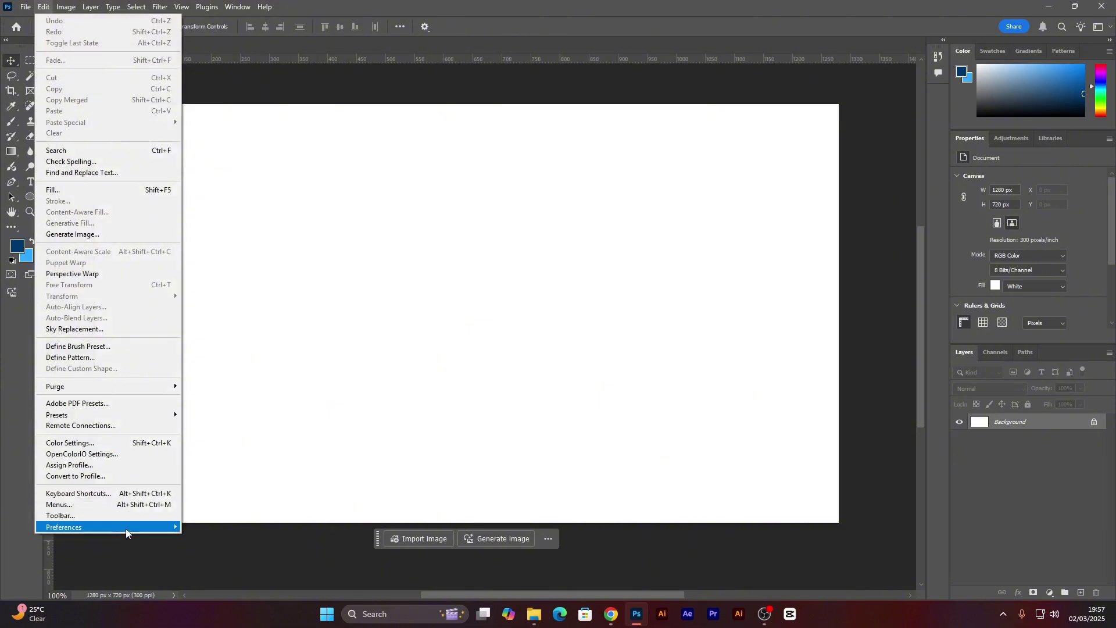
{"action": "mouse_move", "coordinate": [128, 529]}
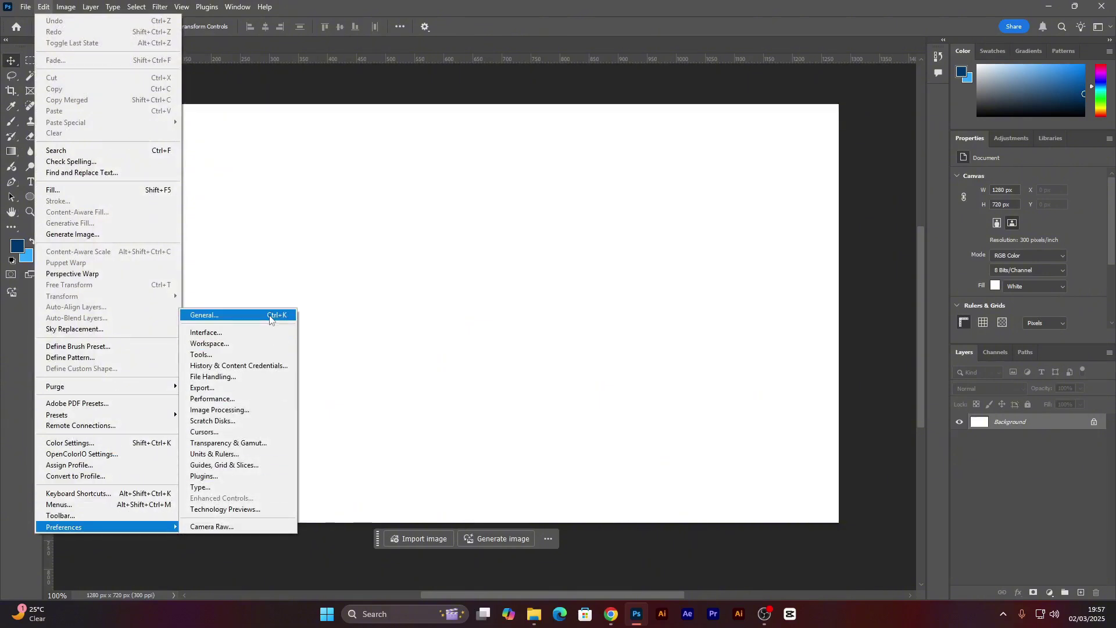
{"action": "left_click", "coordinate": [43, 7]}
{"action": "left_click", "coordinate": [43, 7]}
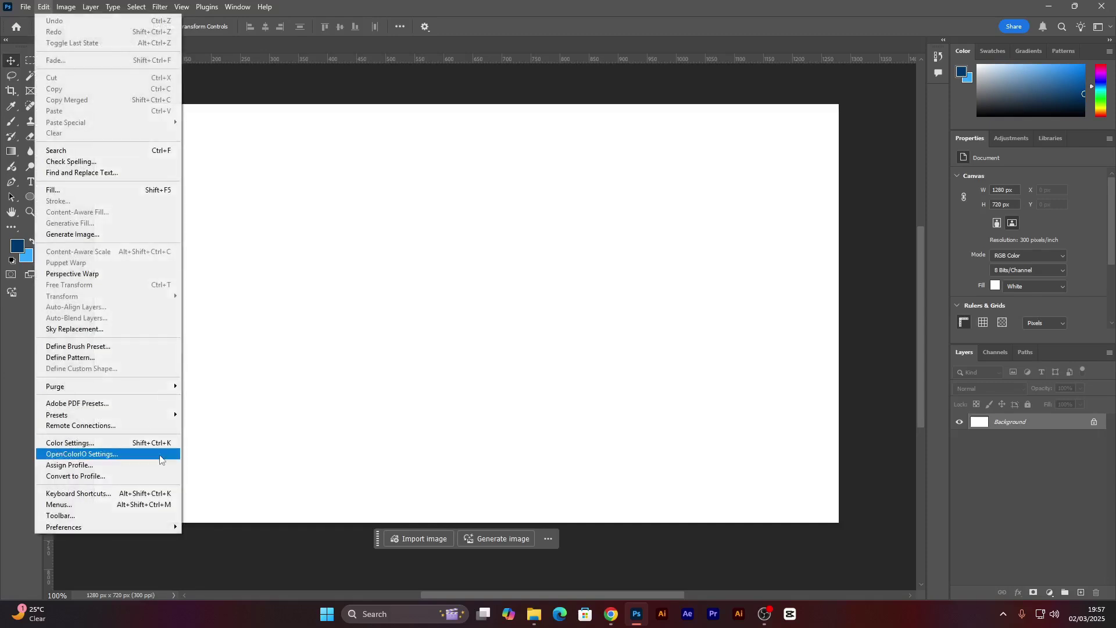
{"action": "mouse_move", "coordinate": [135, 526]}
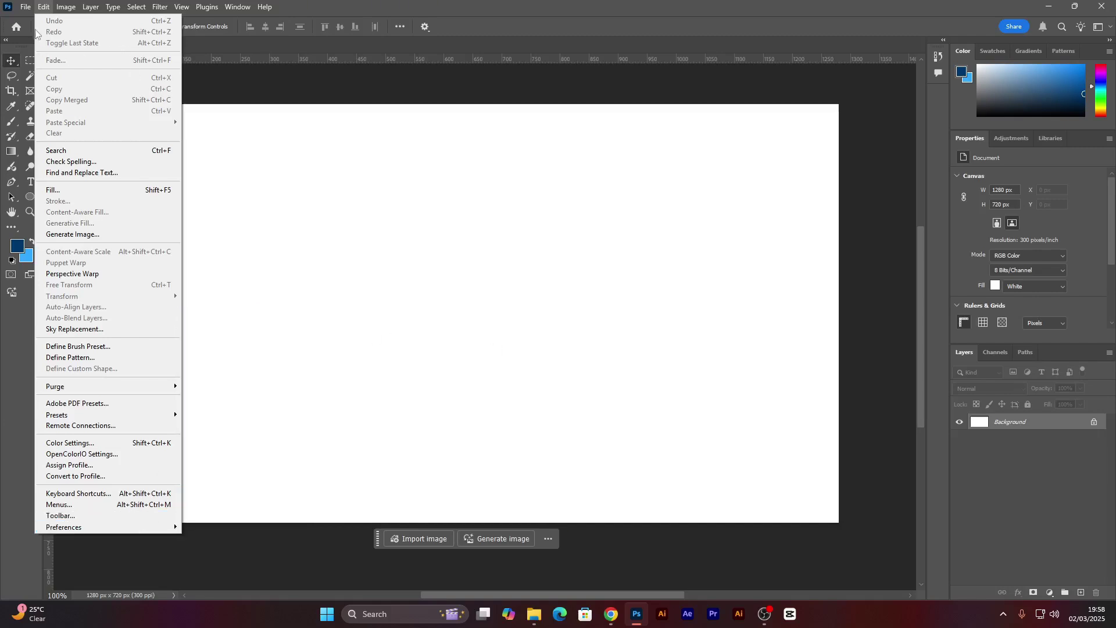
{"action": "left_click", "coordinate": [42, 9]}
{"action": "left_click", "coordinate": [42, 8]}
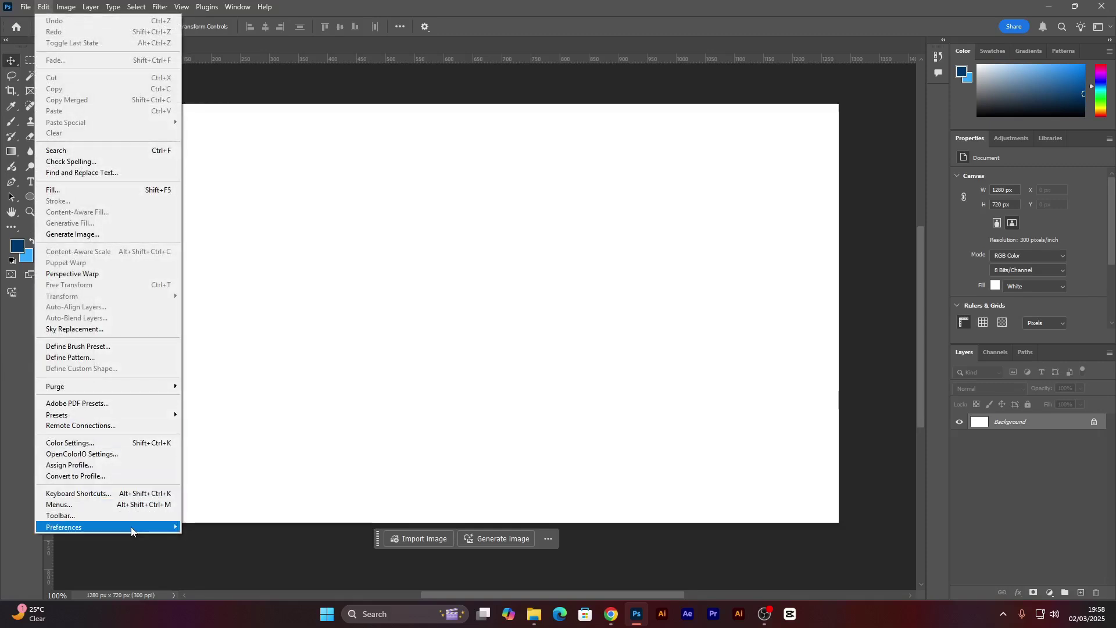
{"action": "mouse_move", "coordinate": [132, 527]}
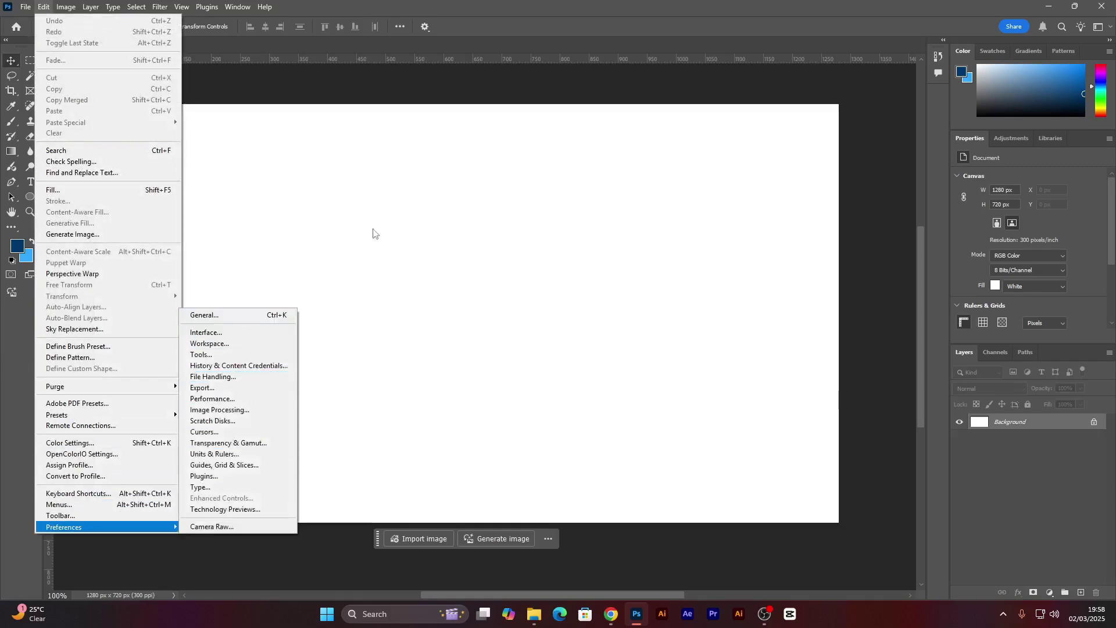
{"action": "left_click", "coordinate": [321, 281]}
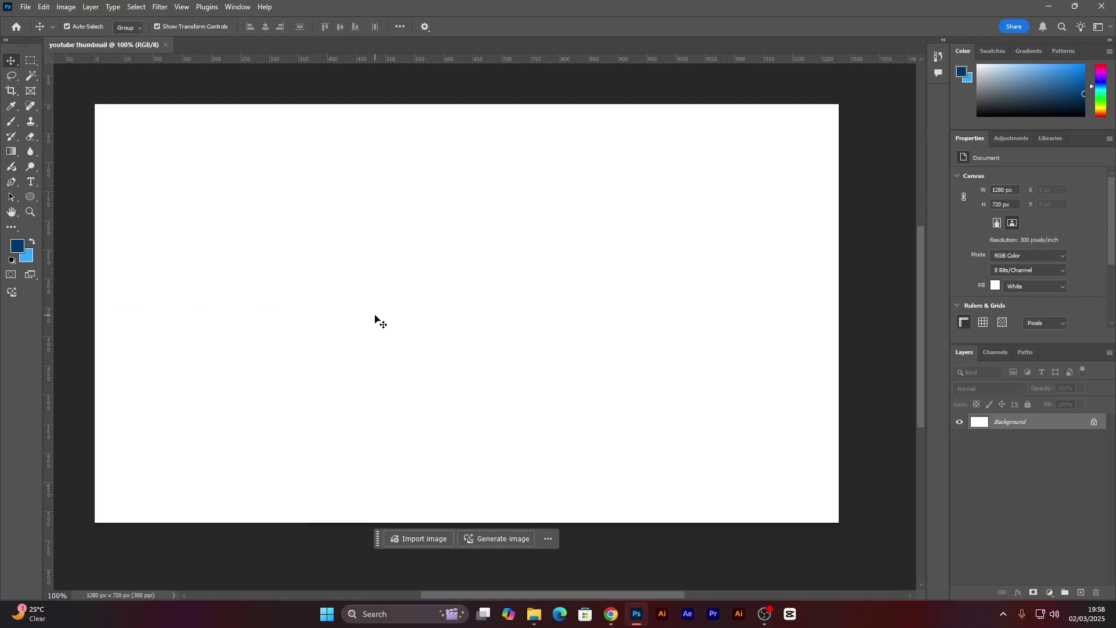
Step: Open the Performance preferences and let Photoshop use 18849 MB (75%) of the available RAM
{"action": "key", "text": "ctrl"}
{"action": "key", "text": "i"}
{"action": "key", "text": "ctrl+k"}
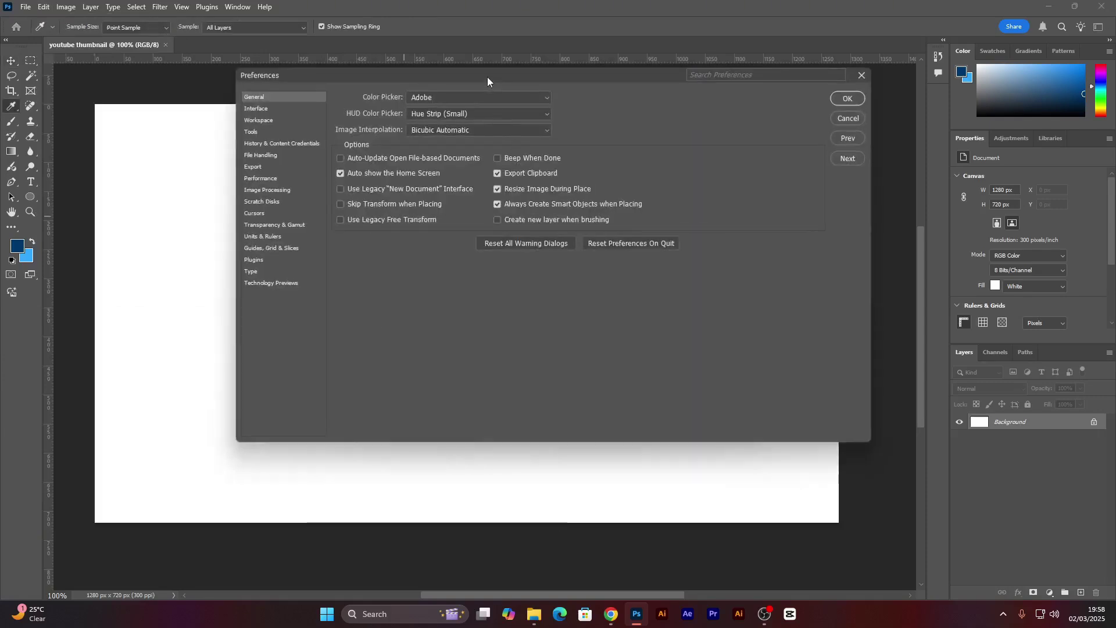
{"action": "left_click_drag", "start_coordinate": [487, 76], "coordinate": [480, 138]}
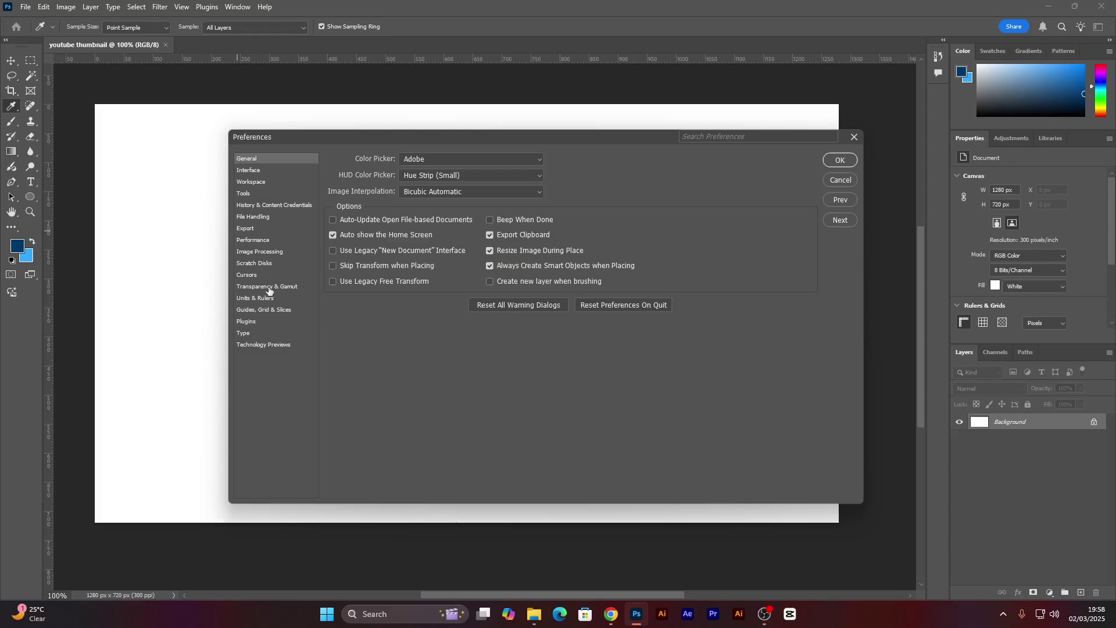
{"action": "left_click", "coordinate": [259, 240]}
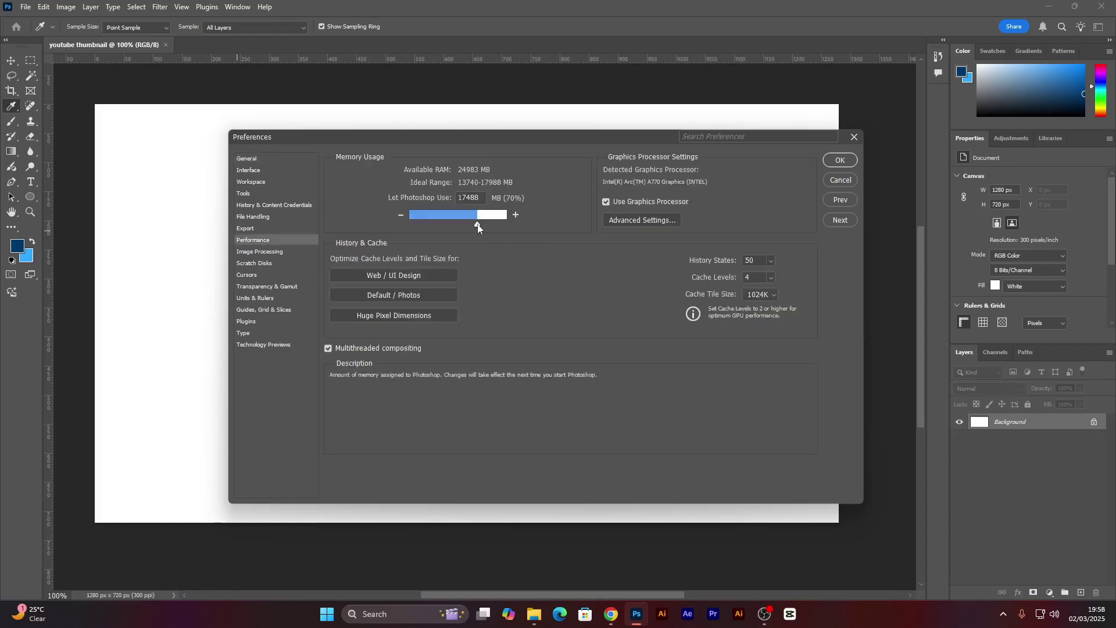
{"action": "left_click_drag", "start_coordinate": [478, 227], "coordinate": [467, 228]}
{"action": "left_click", "coordinate": [483, 225]}
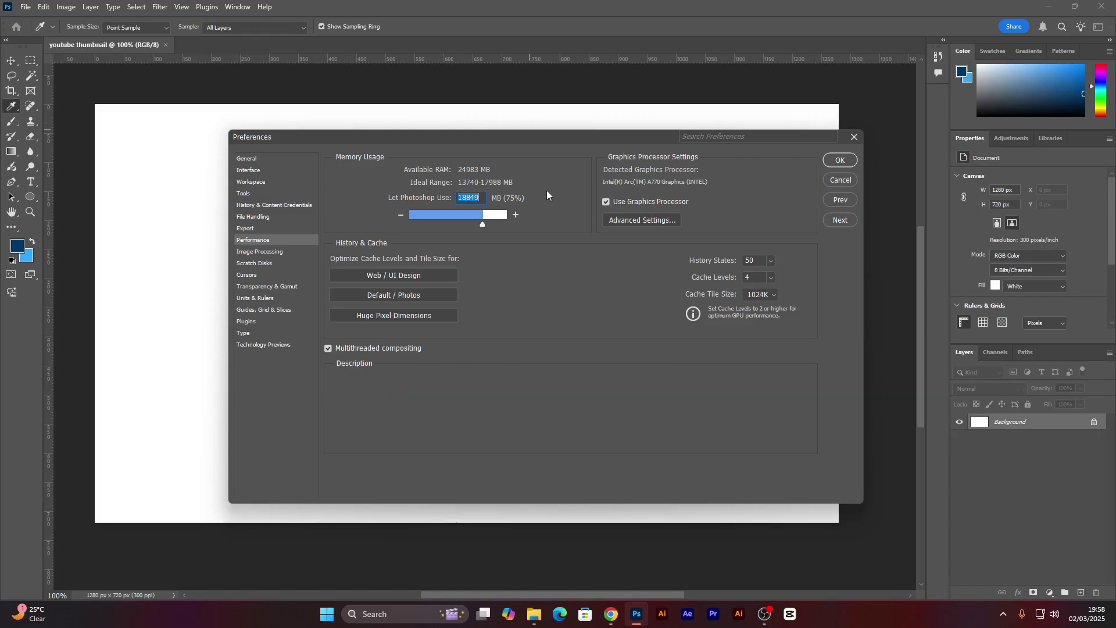
Step: Check the advanced graphics processor settings and the Scratch Disks preferences, then apply the preferences and return to the Move tool
{"action": "left_click", "coordinate": [626, 217]}
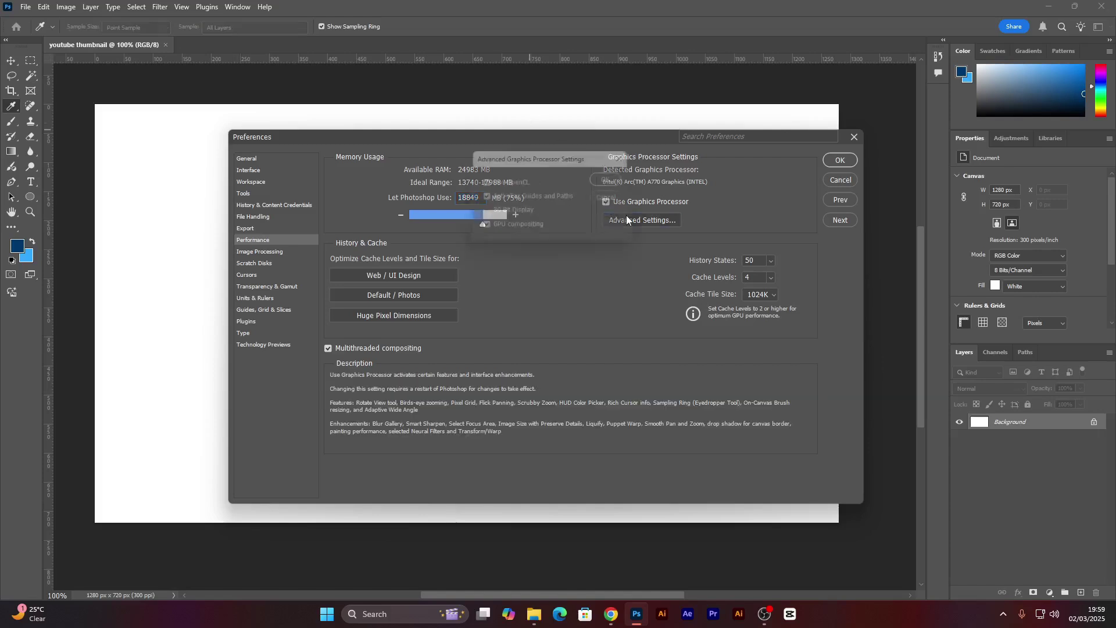
{"action": "left_click", "coordinate": [600, 182]}
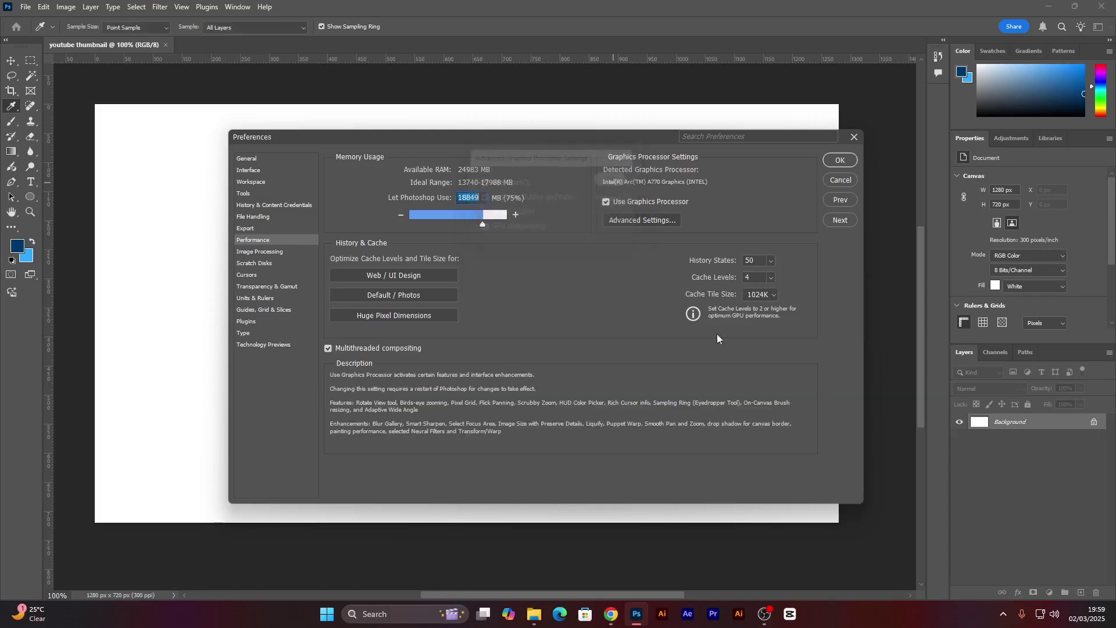
{"action": "left_click", "coordinate": [271, 265]}
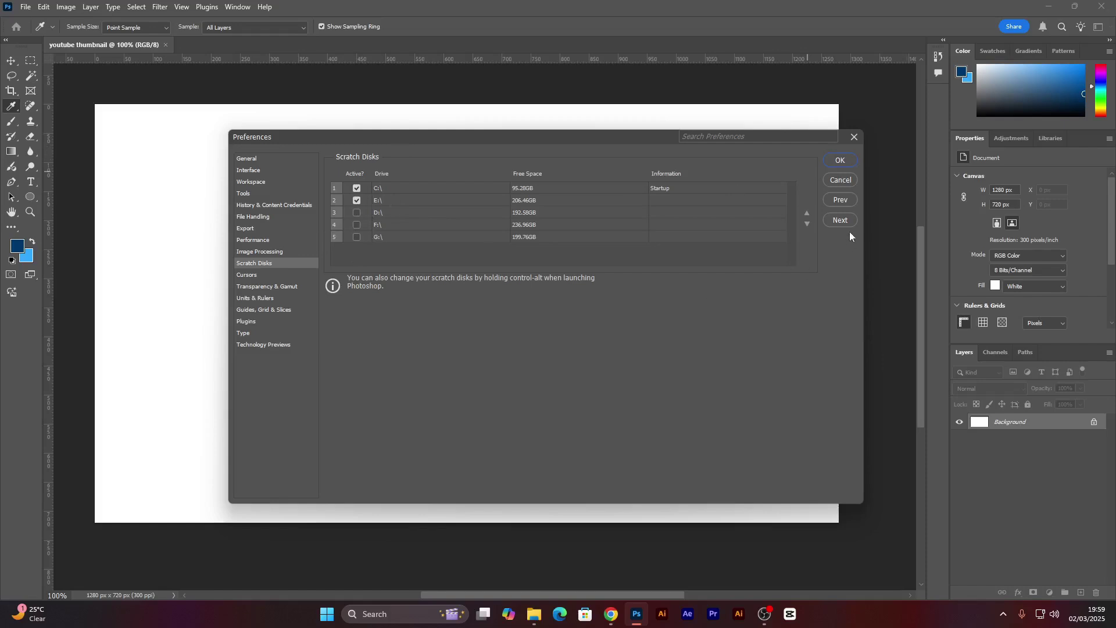
{"action": "left_click", "coordinate": [840, 161]}
{"action": "key", "text": "v"}
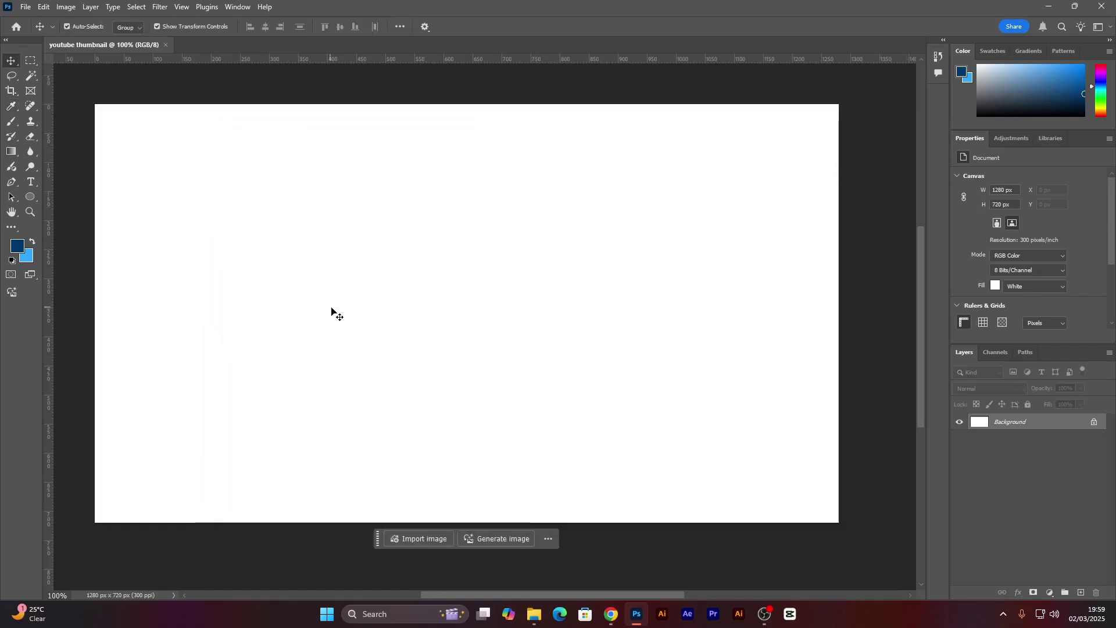
Step: Review the Tools preferences, including Zoom with Scroll Wheel, confirm them and test zooming in and out on the canvas
{"action": "scroll", "coordinate": [334, 314], "scroll_direction": "down", "scroll_amount": 2}
{"action": "scroll", "coordinate": [343, 307], "scroll_direction": "up", "scroll_amount": 2}
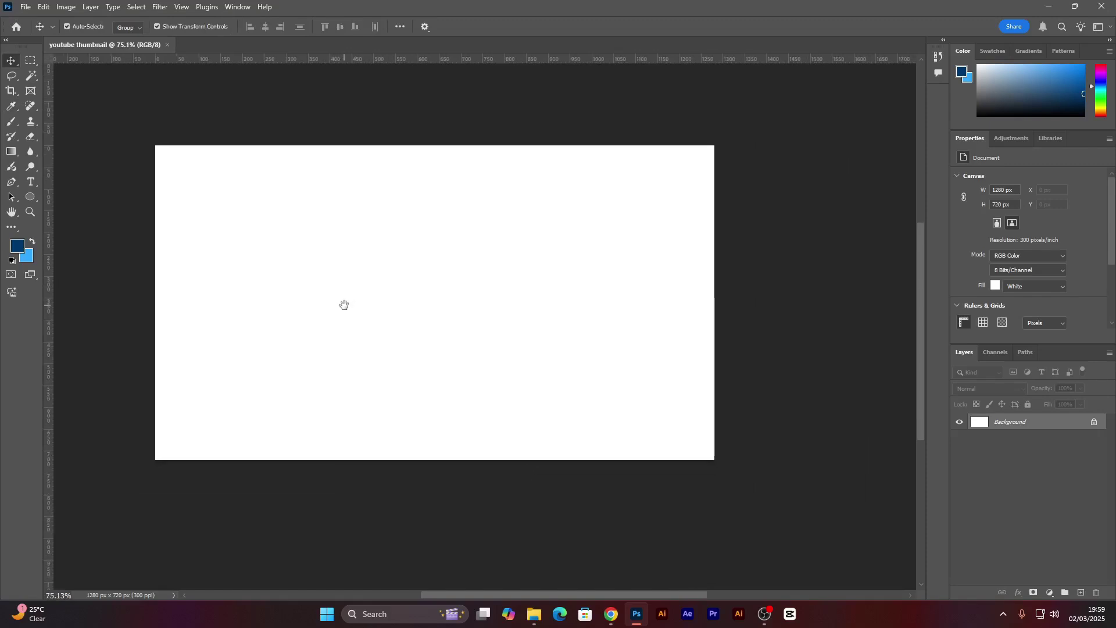
{"action": "scroll", "coordinate": [369, 257], "scroll_direction": "up", "scroll_amount": 1}
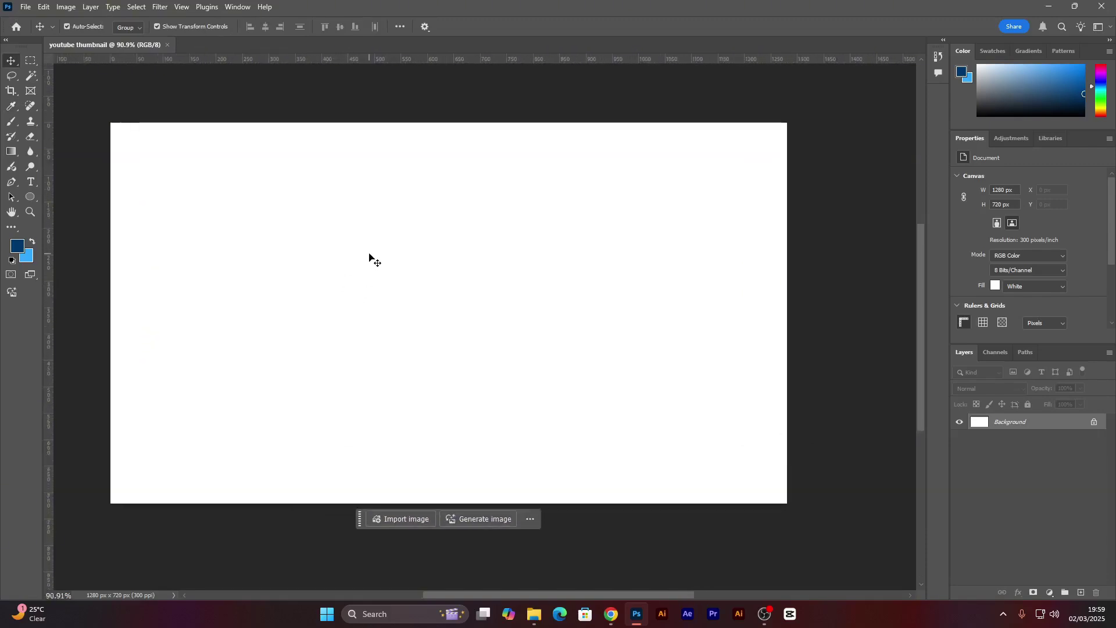
{"action": "key", "text": "i"}
{"action": "key", "text": "ctrl+k"}
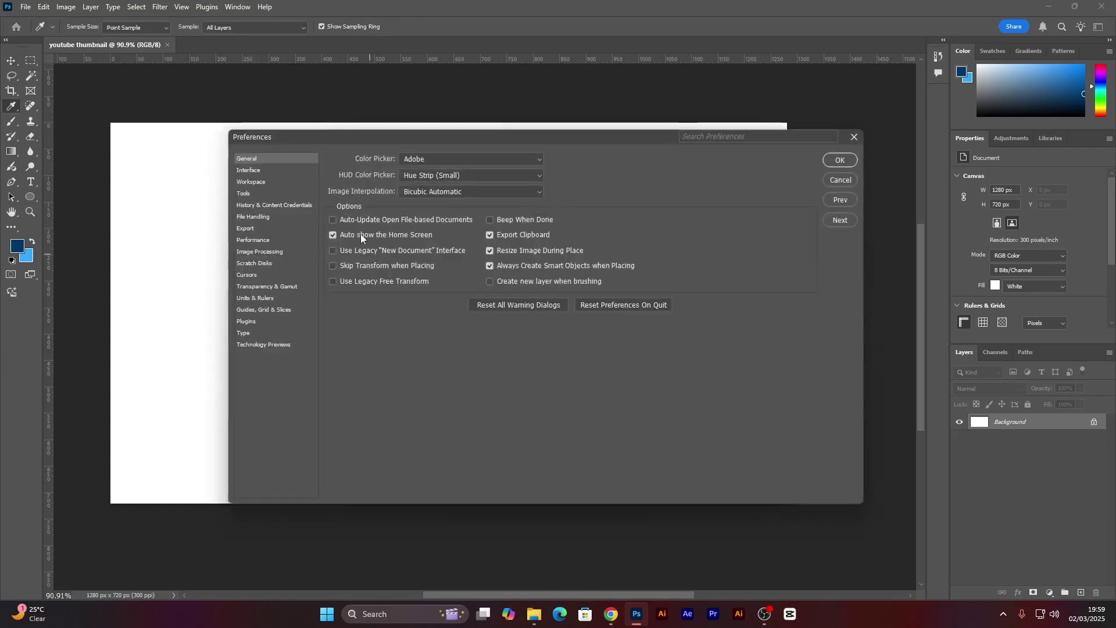
{"action": "left_click", "coordinate": [267, 194]}
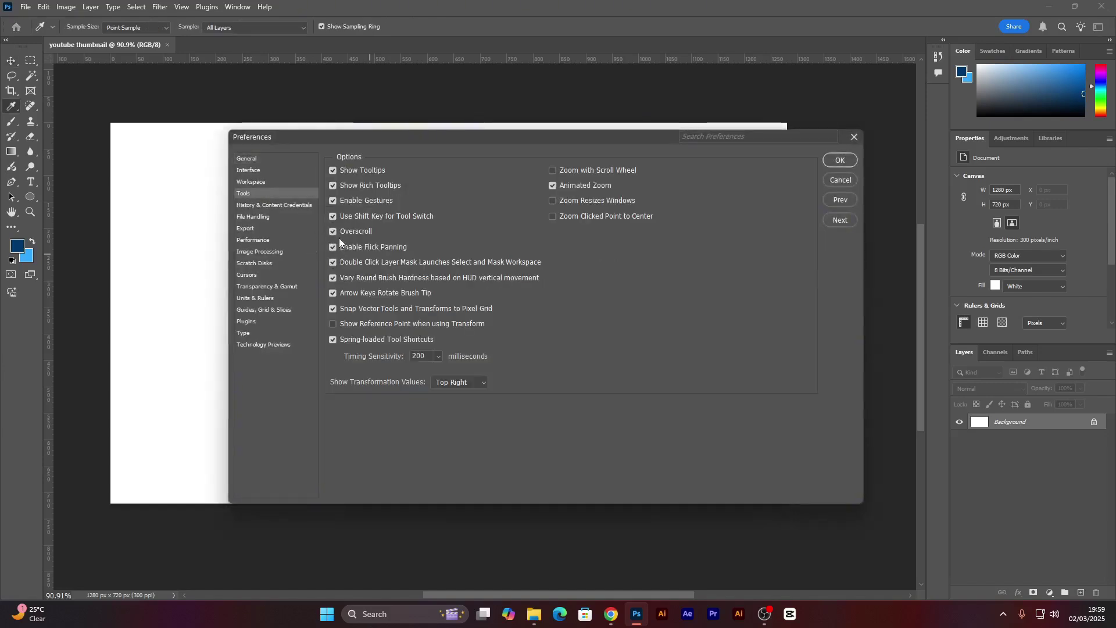
{"action": "left_click", "coordinate": [833, 159]}
{"action": "key", "text": "v"}
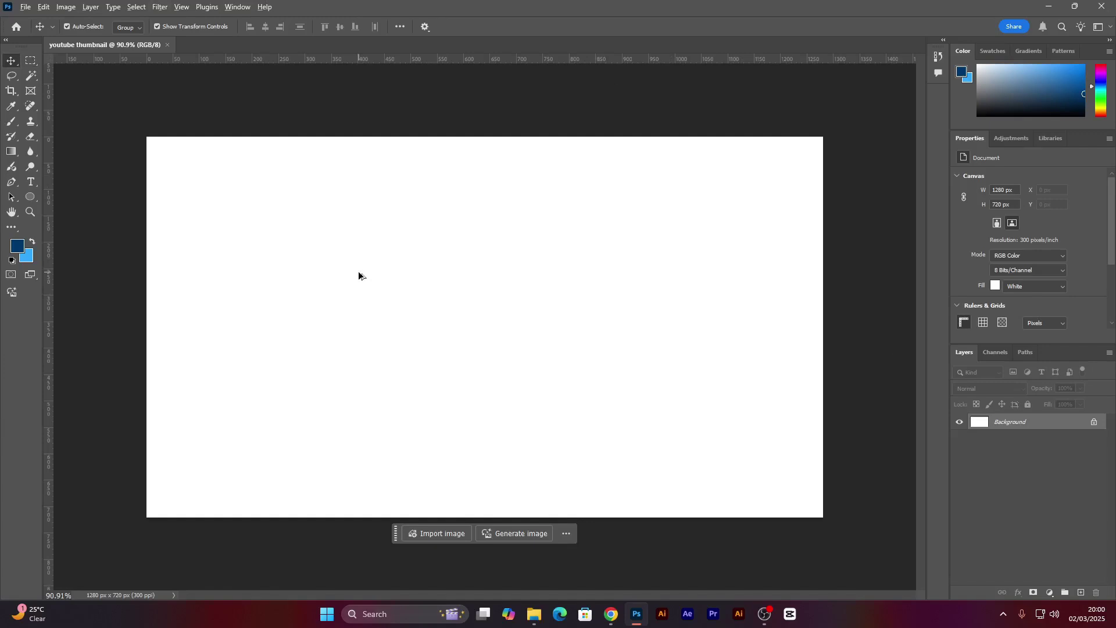
{"action": "scroll", "coordinate": [359, 272], "scroll_direction": "up", "scroll_amount": 5}
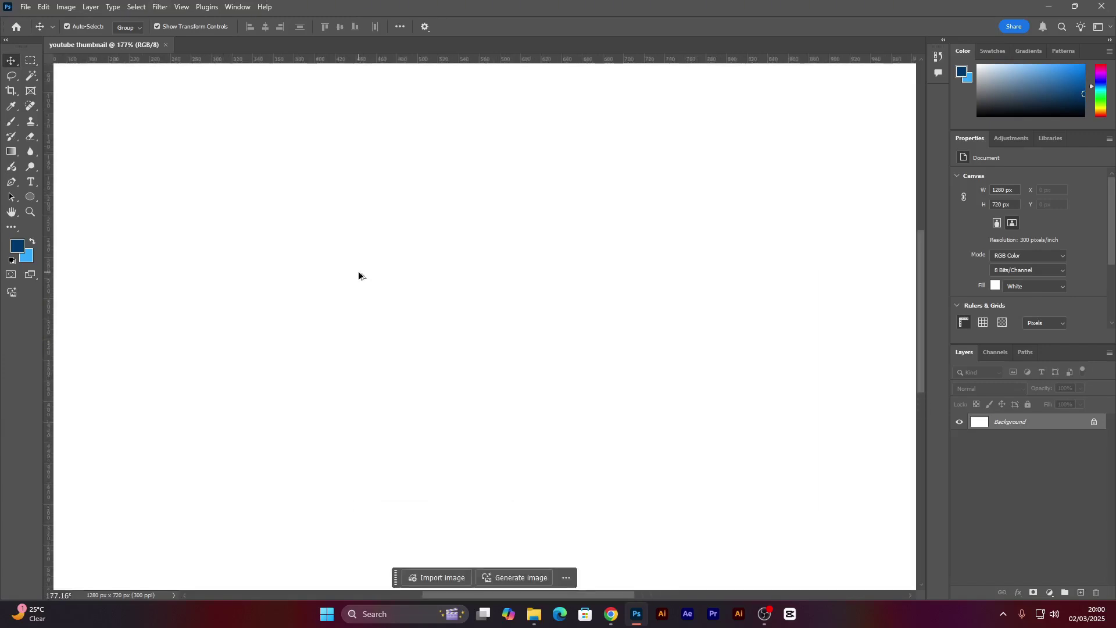
{"action": "scroll", "coordinate": [359, 272], "scroll_direction": "down", "scroll_amount": 5}
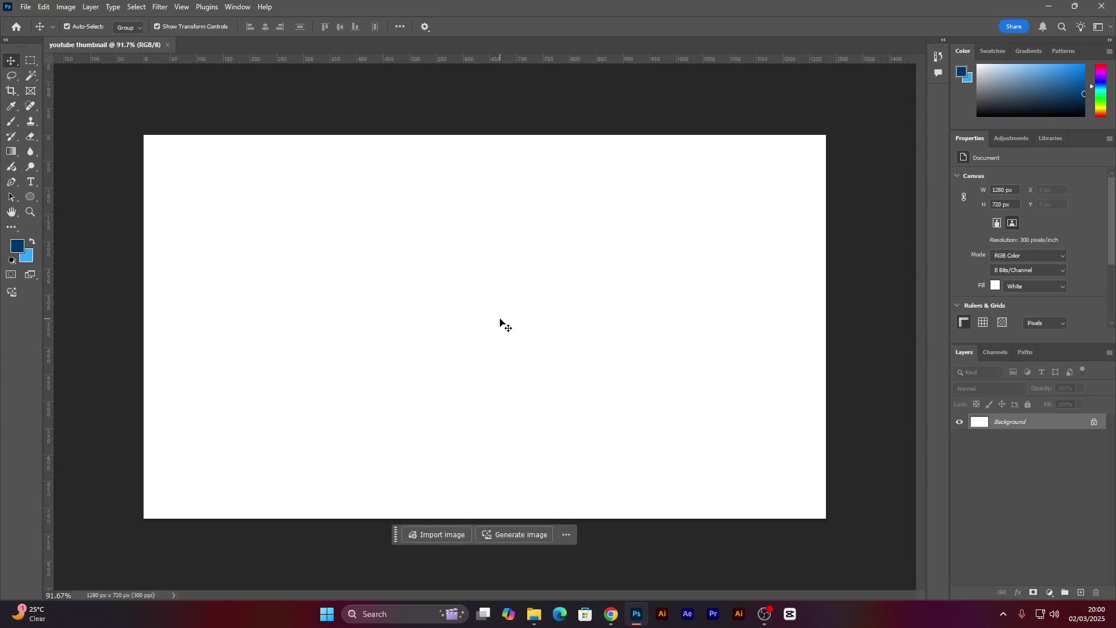
Step: Review the Interface, Workspace and Tools preferences, confirm the dialog and test moving the view around the canvas
{"action": "key", "text": "ctrl"}
{"action": "key", "text": "ctrl+k"}
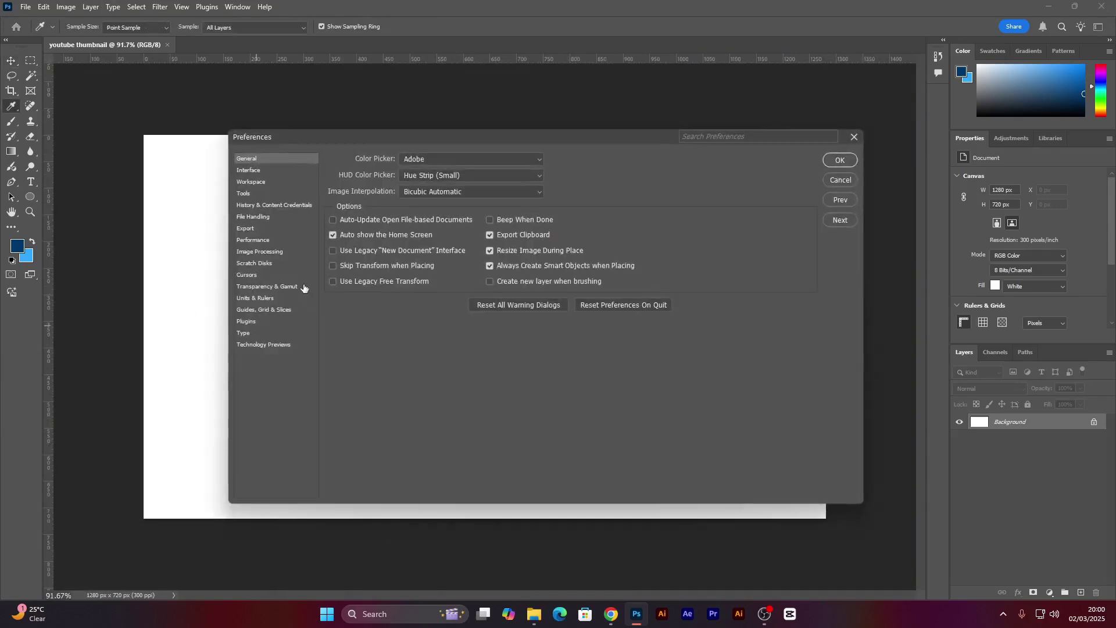
{"action": "left_click", "coordinate": [269, 170]}
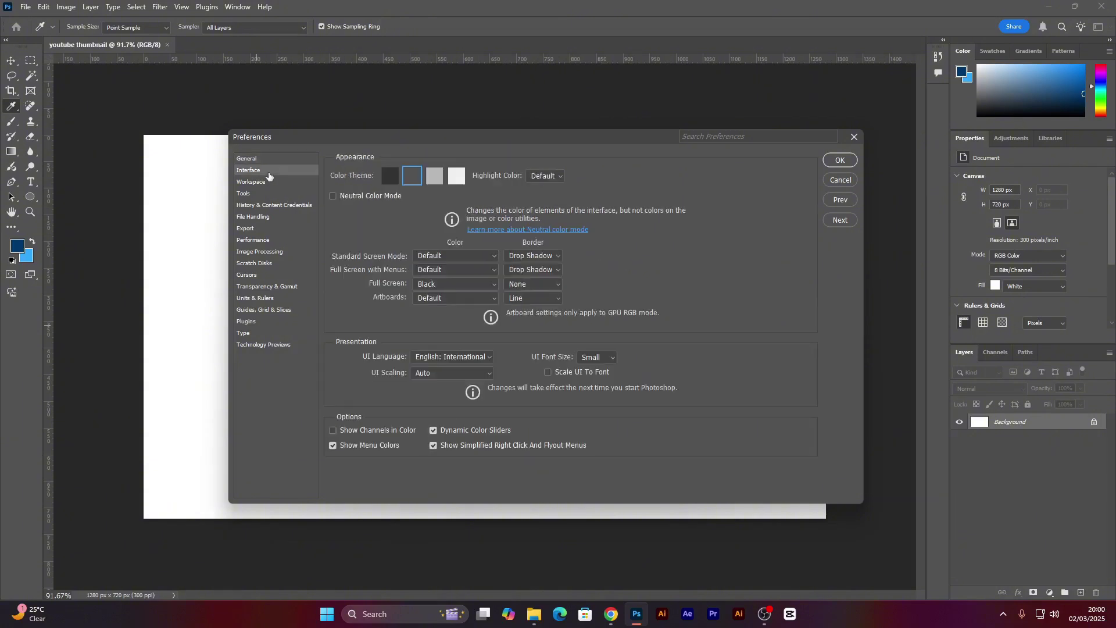
{"action": "left_click", "coordinate": [269, 182]}
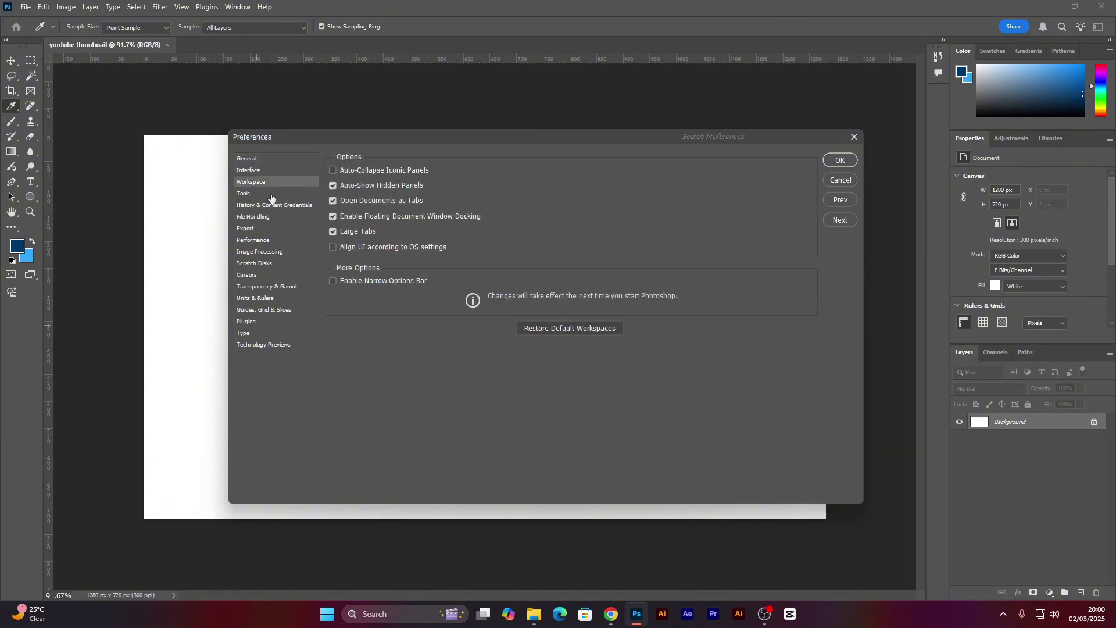
{"action": "left_click", "coordinate": [272, 193]}
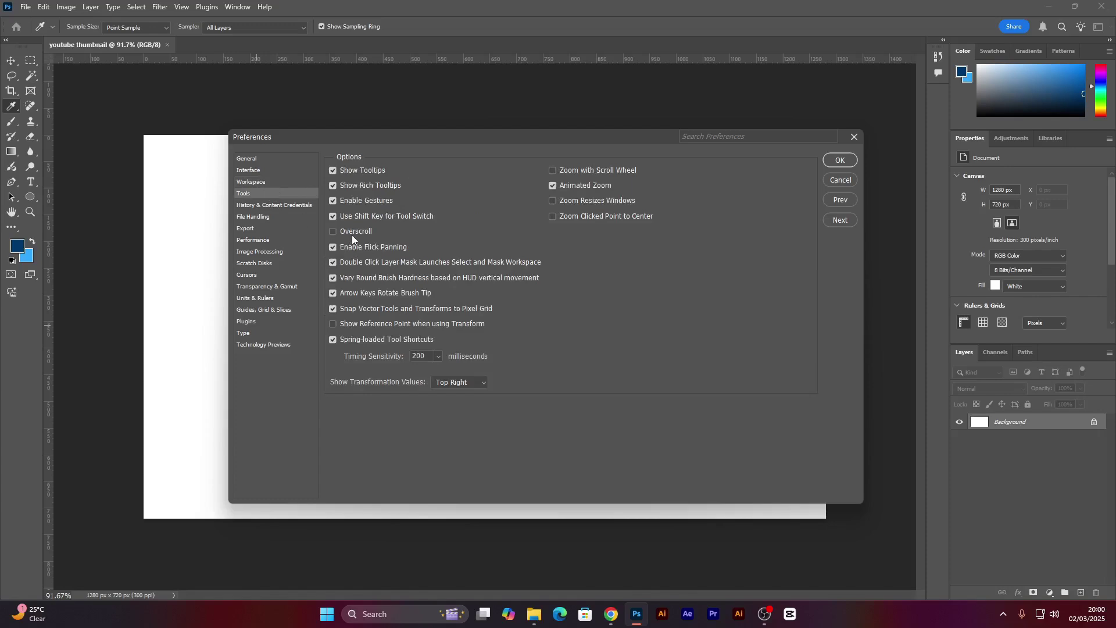
{"action": "left_click", "coordinate": [837, 160]}
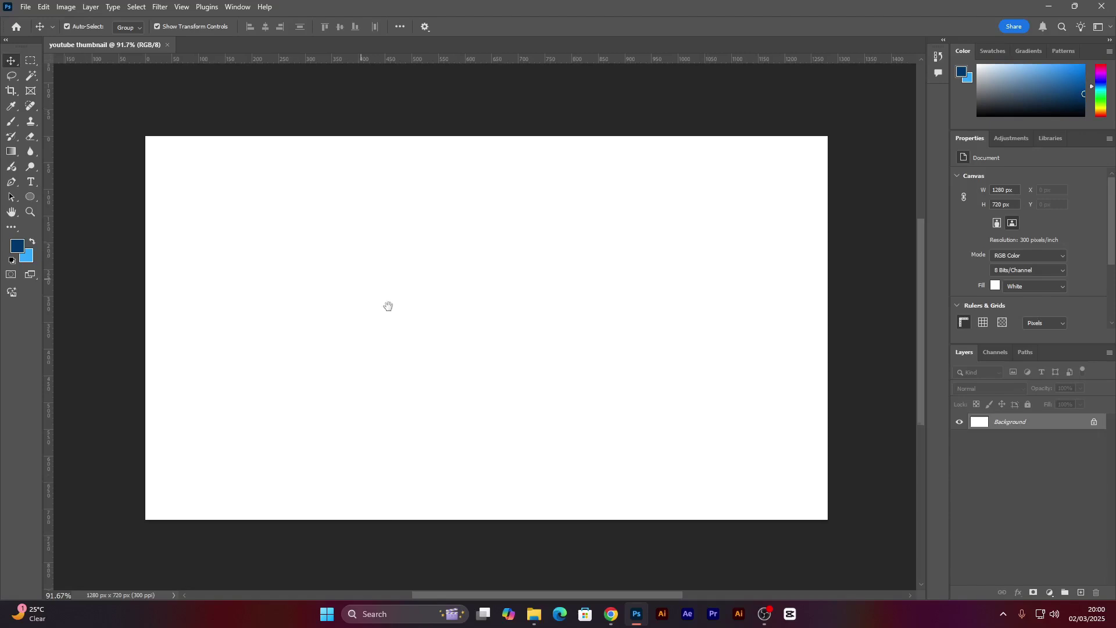
{"action": "left_click_drag", "start_coordinate": [386, 304], "coordinate": [312, 264]}
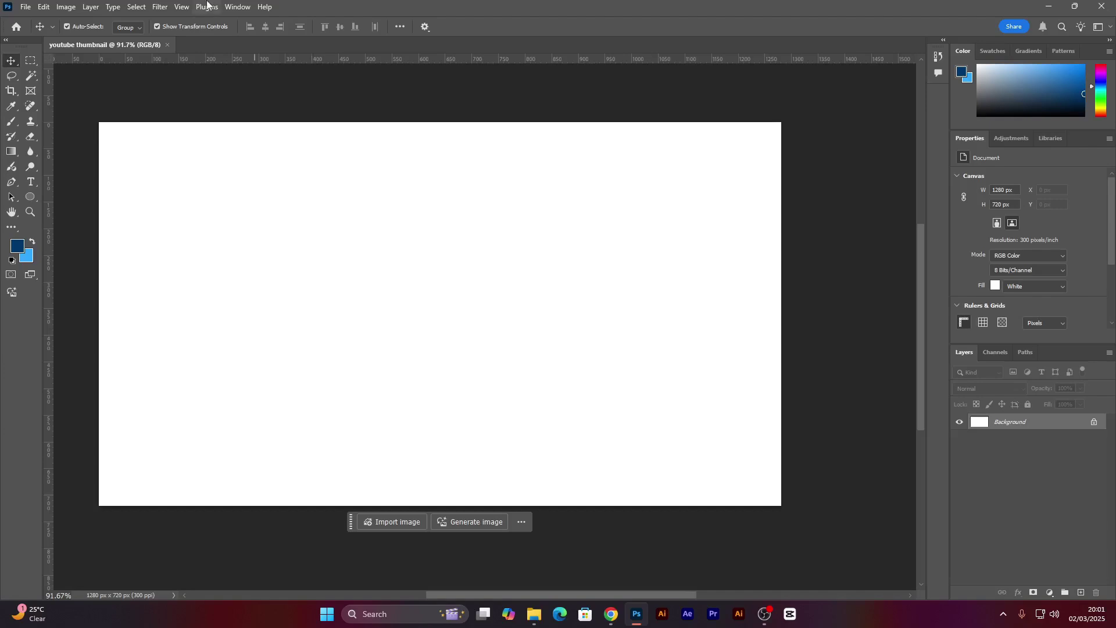
{"action": "scroll", "coordinate": [194, 244], "scroll_direction": "up", "scroll_amount": 1}
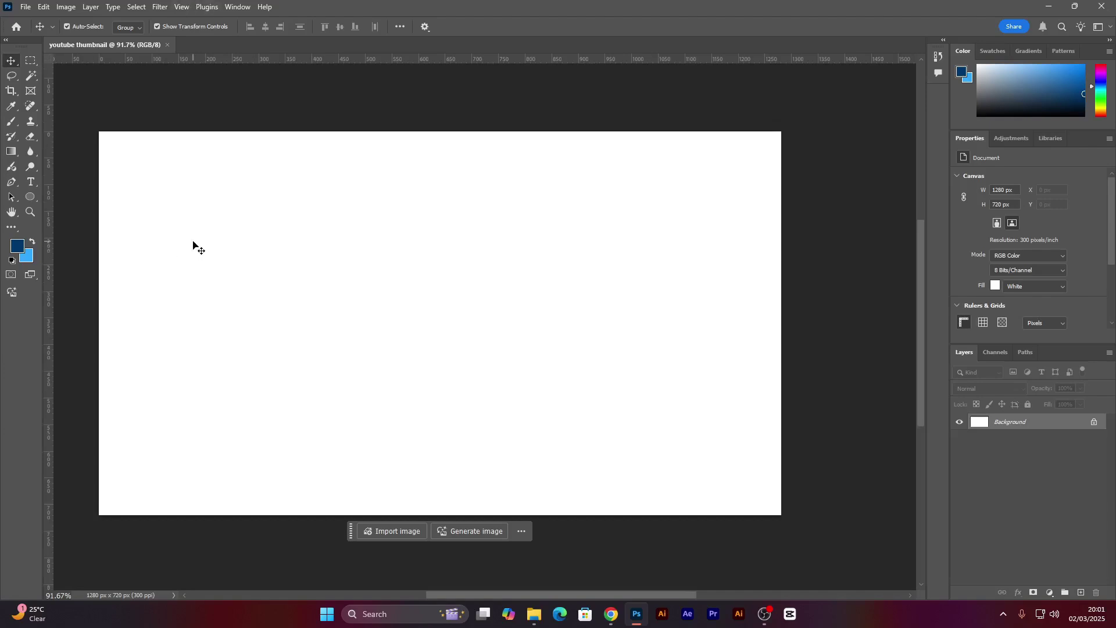
{"action": "scroll", "coordinate": [194, 245], "scroll_direction": "down", "scroll_amount": 1}
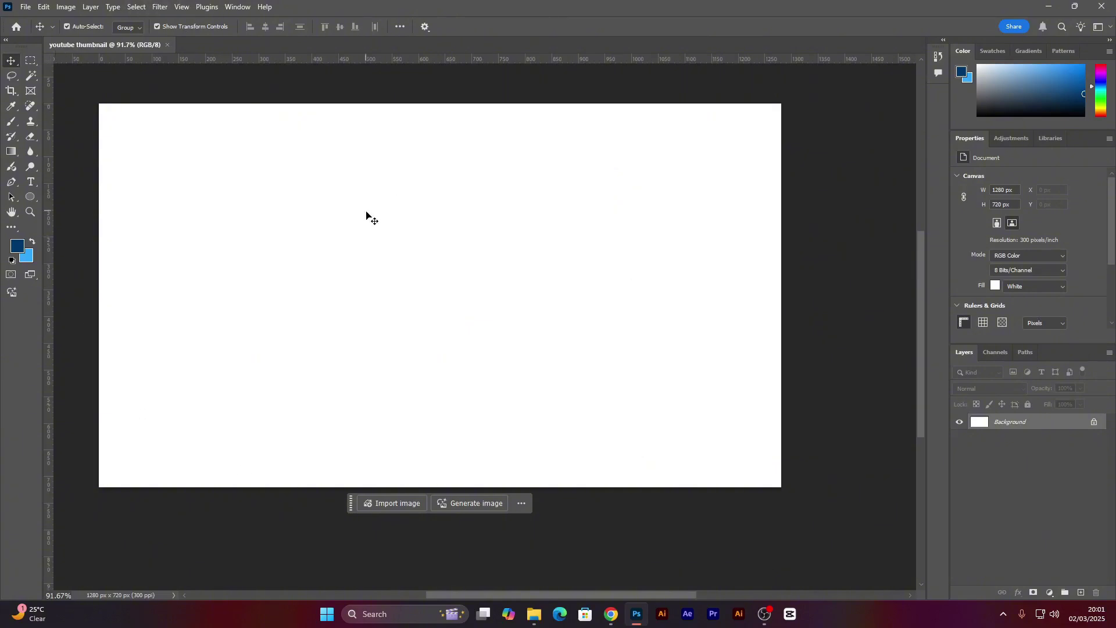
Step: Close the blank youtube thumbnail document and open the recent file Photoshop Masery Course thu,bnail.psd, inspecting its list of class topics
{"action": "left_click", "coordinate": [168, 45]}
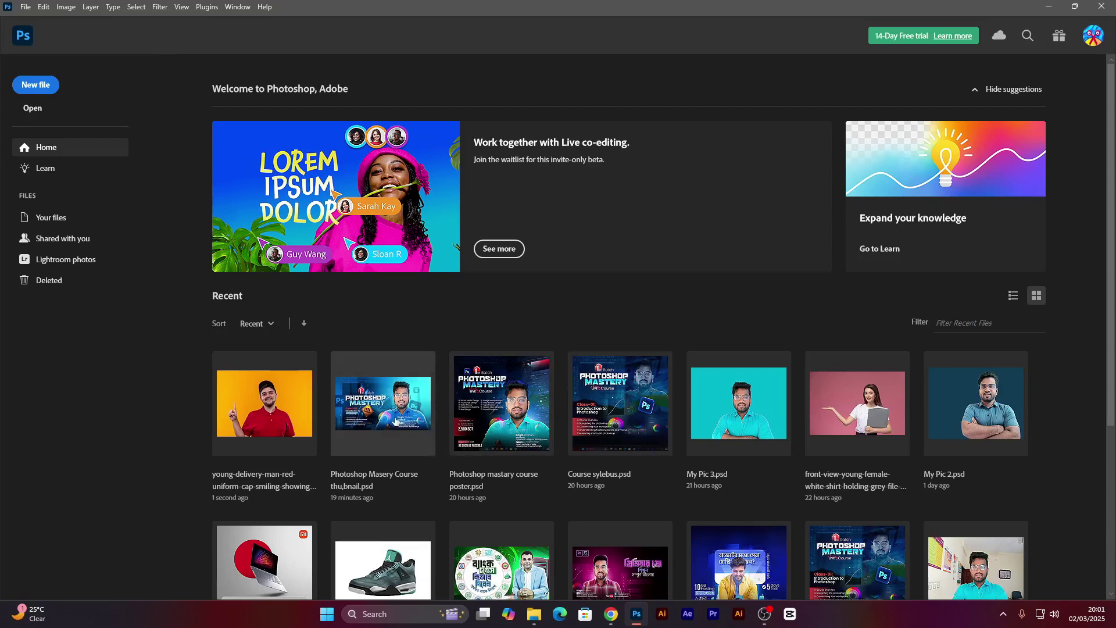
{"action": "left_click", "coordinate": [394, 422]}
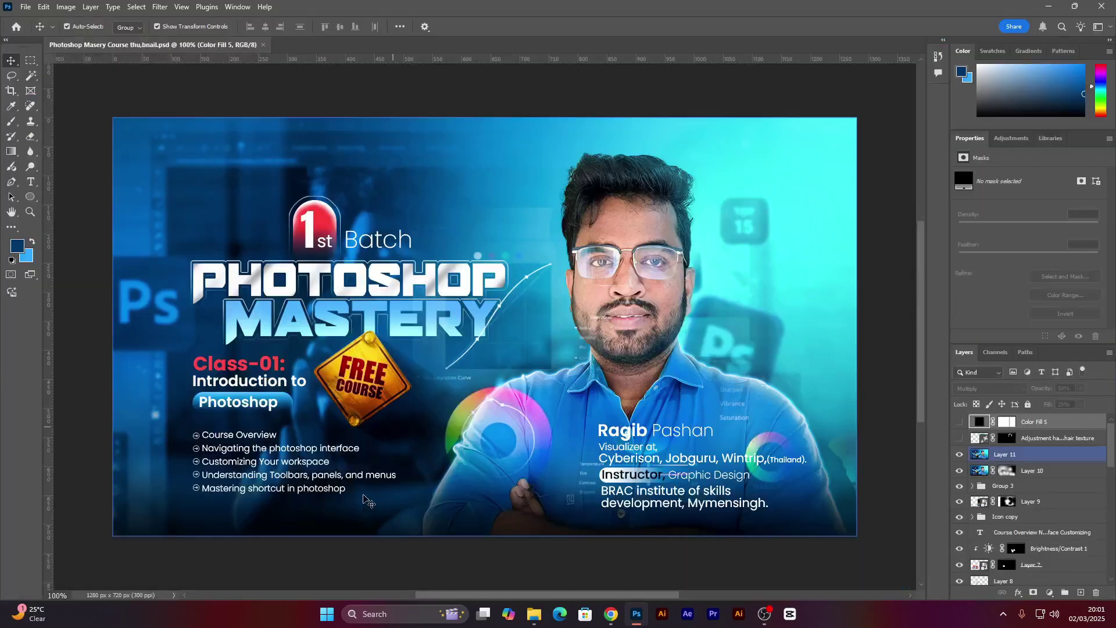
{"action": "scroll", "coordinate": [262, 488], "scroll_direction": "up", "scroll_amount": 2}
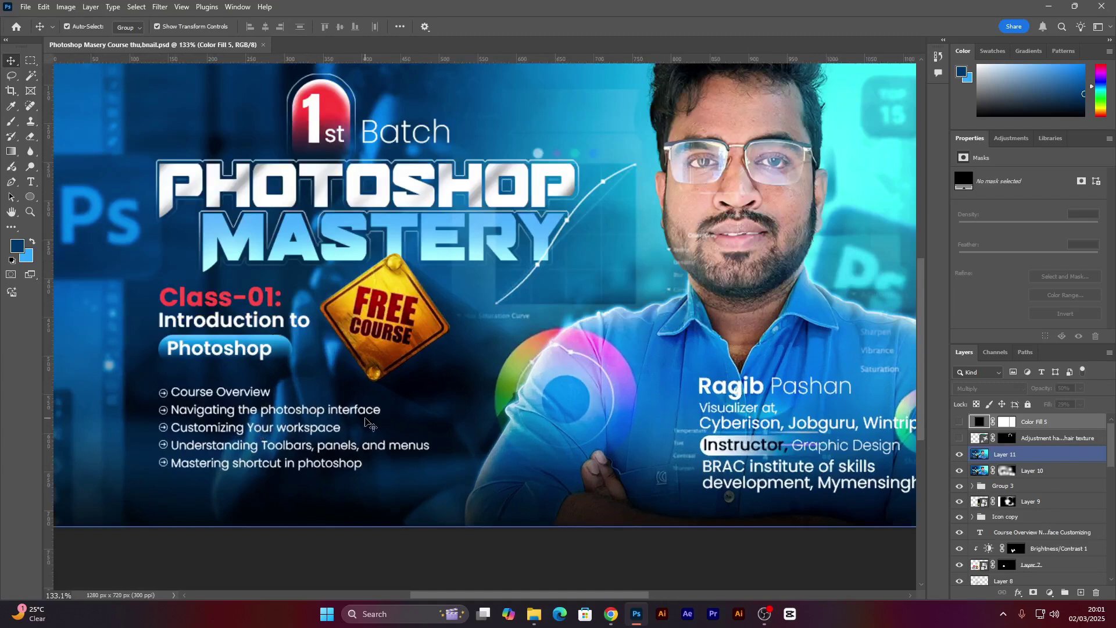
{"action": "scroll", "coordinate": [464, 210], "scroll_direction": "down", "scroll_amount": 1}
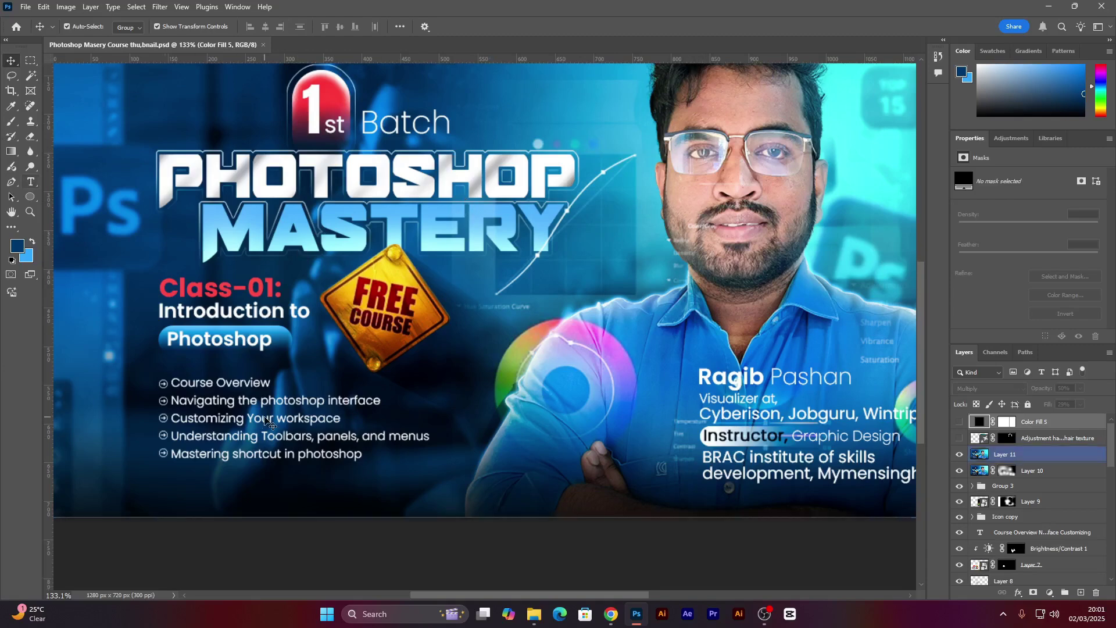
{"action": "scroll", "coordinate": [326, 424], "scroll_direction": "up", "scroll_amount": 2}
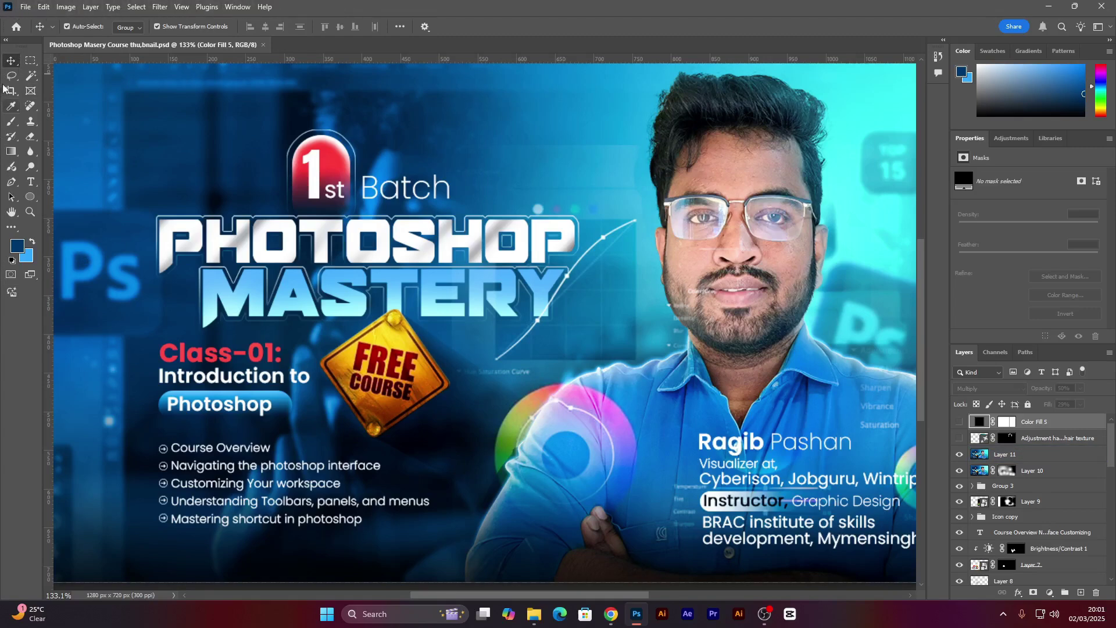
Step: Show and collapse the docked History and Comments panels to check what they contain
{"action": "left_click", "coordinate": [938, 57]}
{"action": "left_click", "coordinate": [938, 57]}
{"action": "left_click", "coordinate": [938, 72]}
{"action": "left_click", "coordinate": [938, 73]}
{"action": "left_click", "coordinate": [939, 57]}
{"action": "left_click", "coordinate": [306, 182]}
Step: Review the tool variants grouped under Marquee, Lasso, Magic Wand and Pen, and return to the Move tool
{"action": "left_click", "coordinate": [30, 61]}
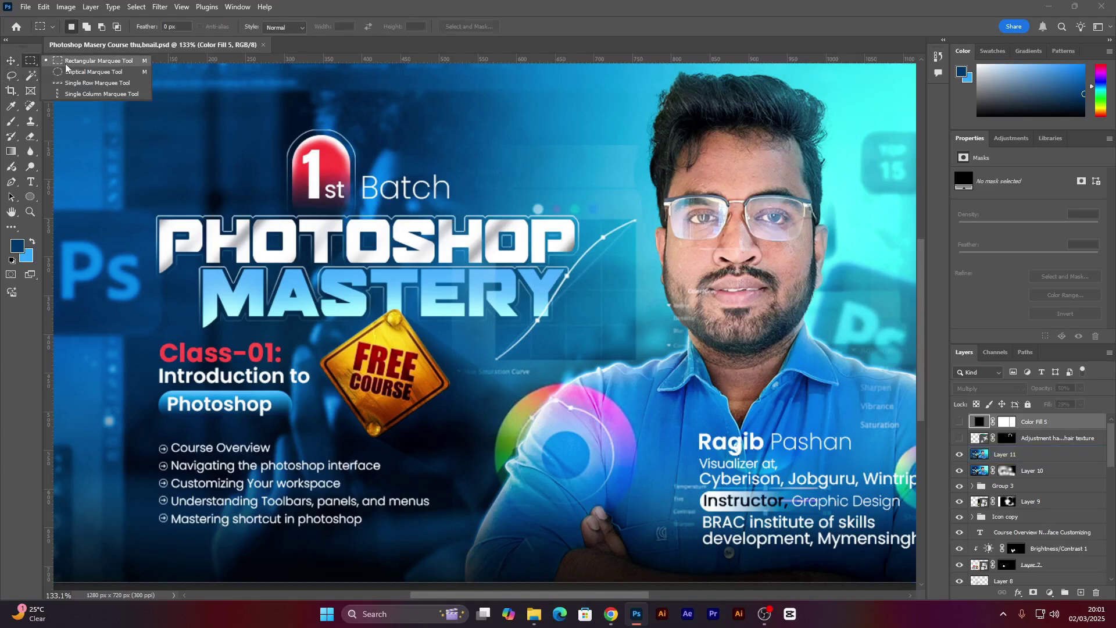
{"action": "left_click", "coordinate": [11, 76]}
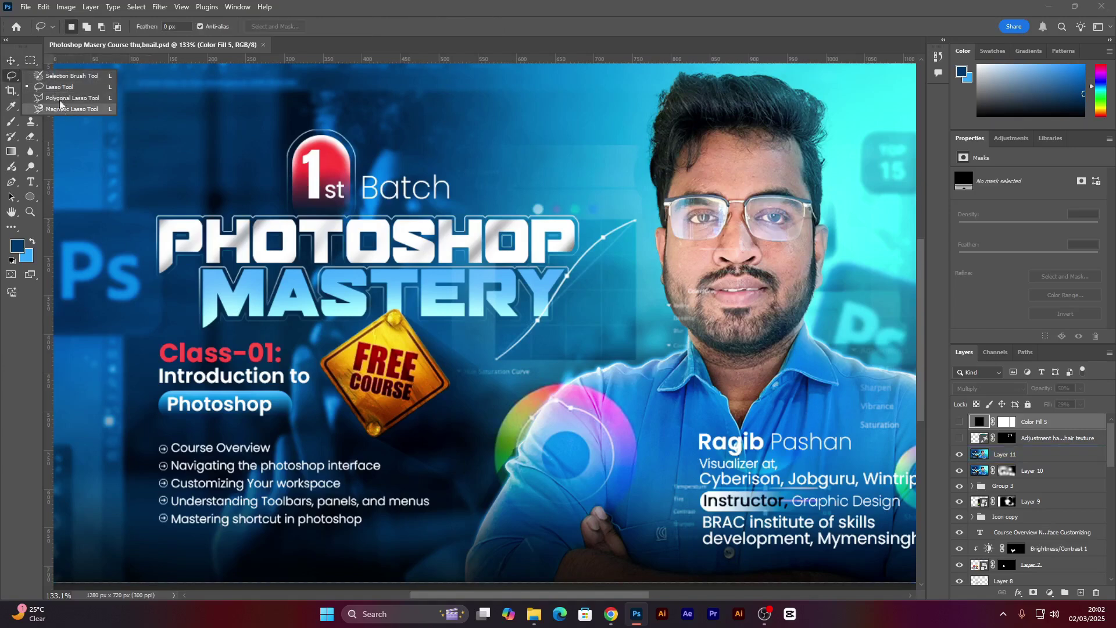
{"action": "left_click", "coordinate": [30, 75]}
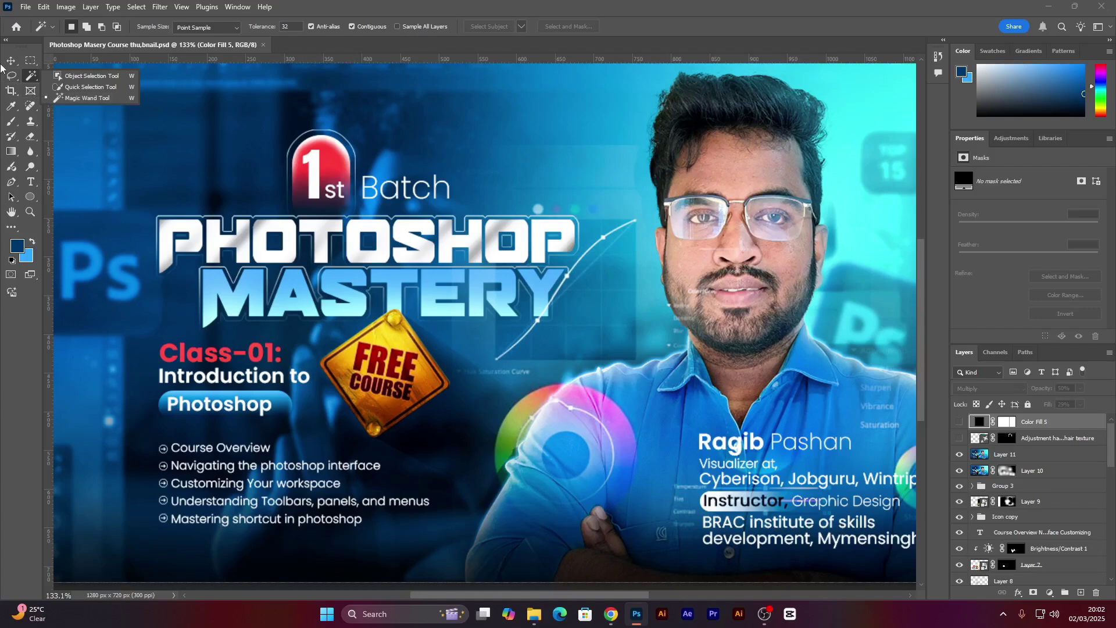
{"action": "left_click", "coordinate": [1, 68]}
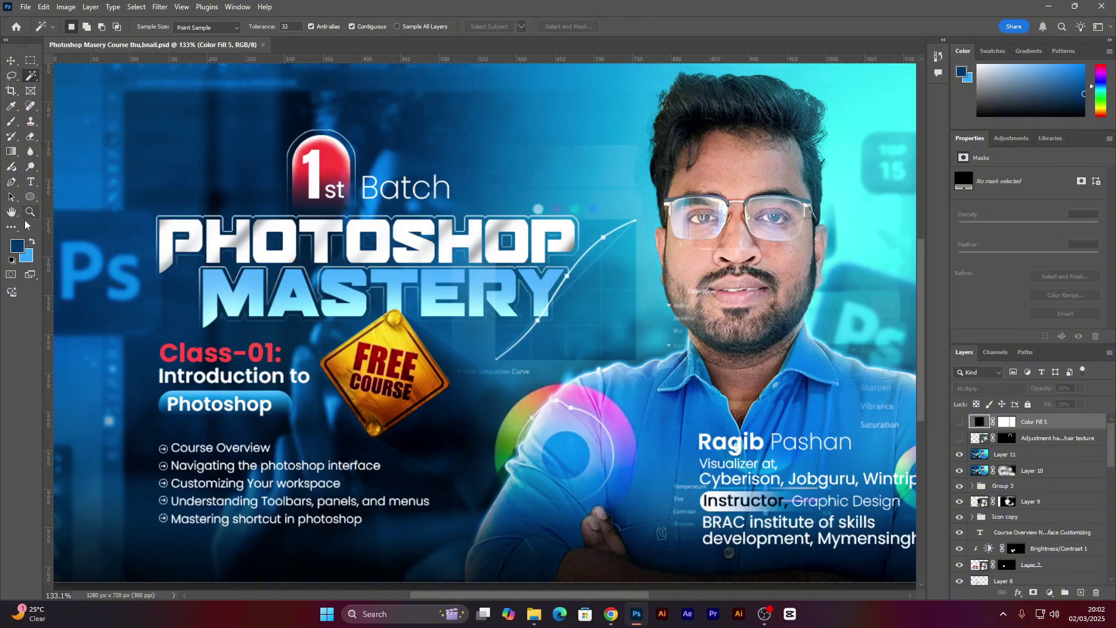
{"action": "left_click", "coordinate": [11, 182]}
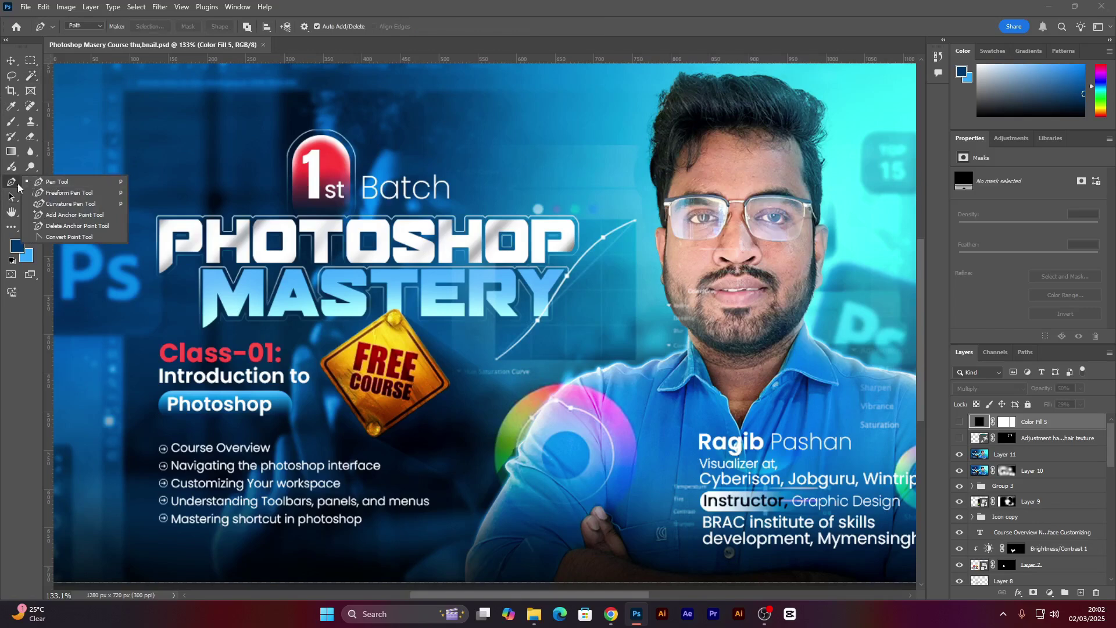
{"action": "left_click", "coordinate": [11, 60]}
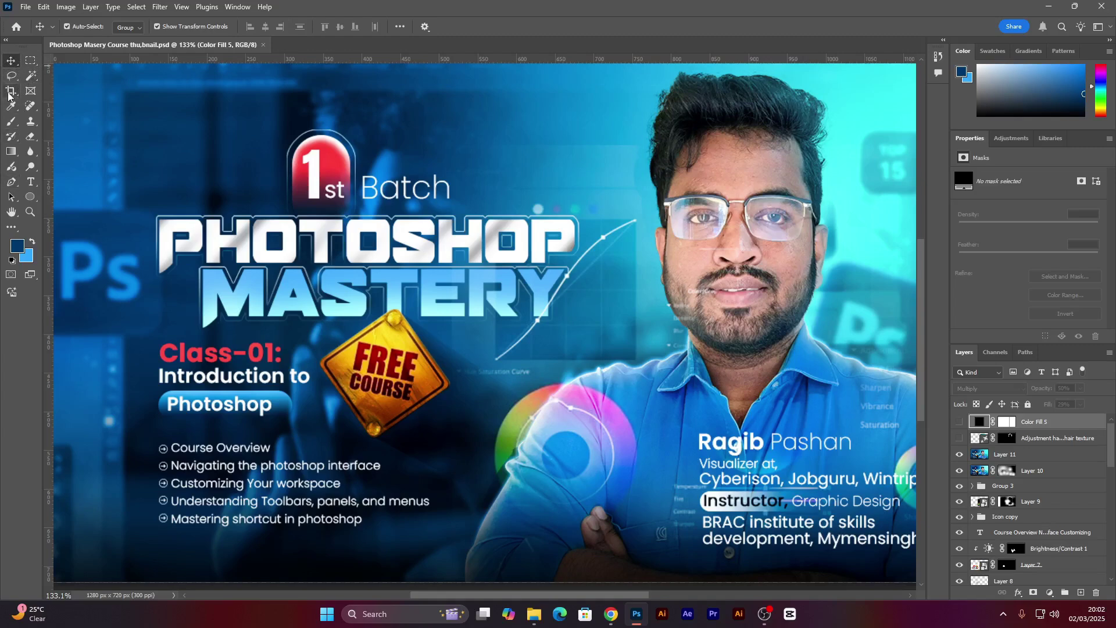
Step: Review the Clone Stamp, History Brush, Dodge and Pen tools, including the variants grouped under them
{"action": "left_click", "coordinate": [29, 122]}
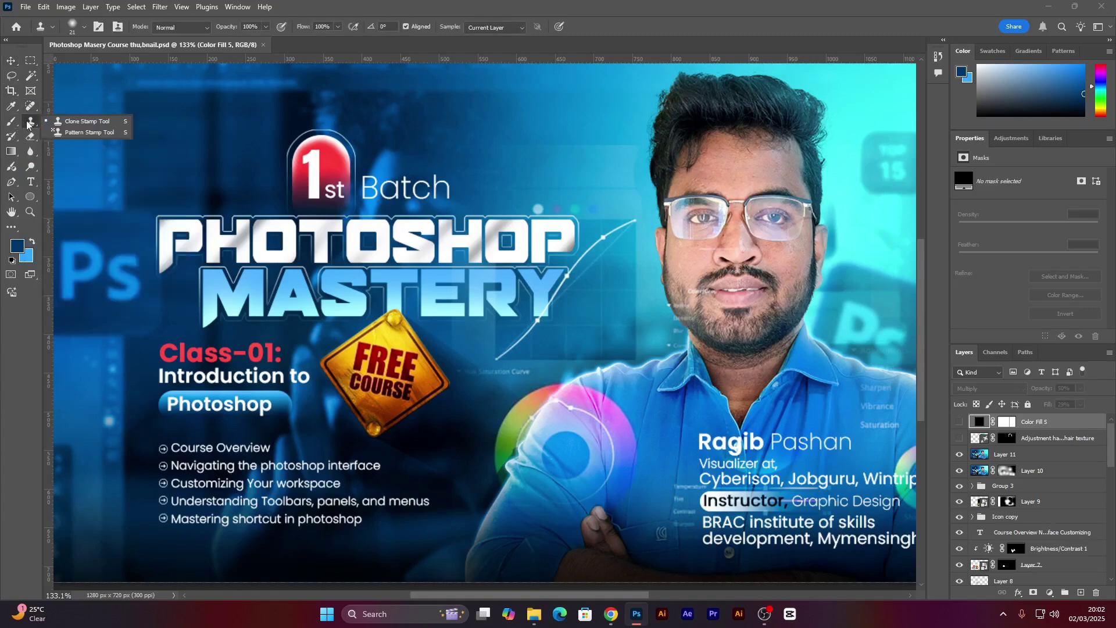
{"action": "left_click", "coordinate": [9, 139]}
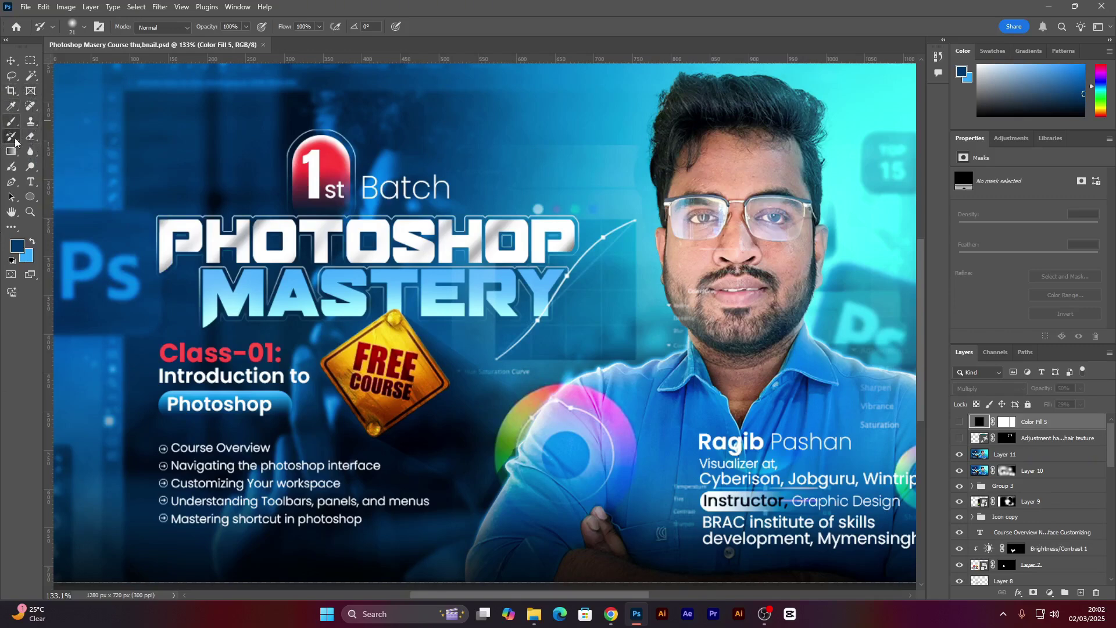
{"action": "left_click", "coordinate": [30, 168]}
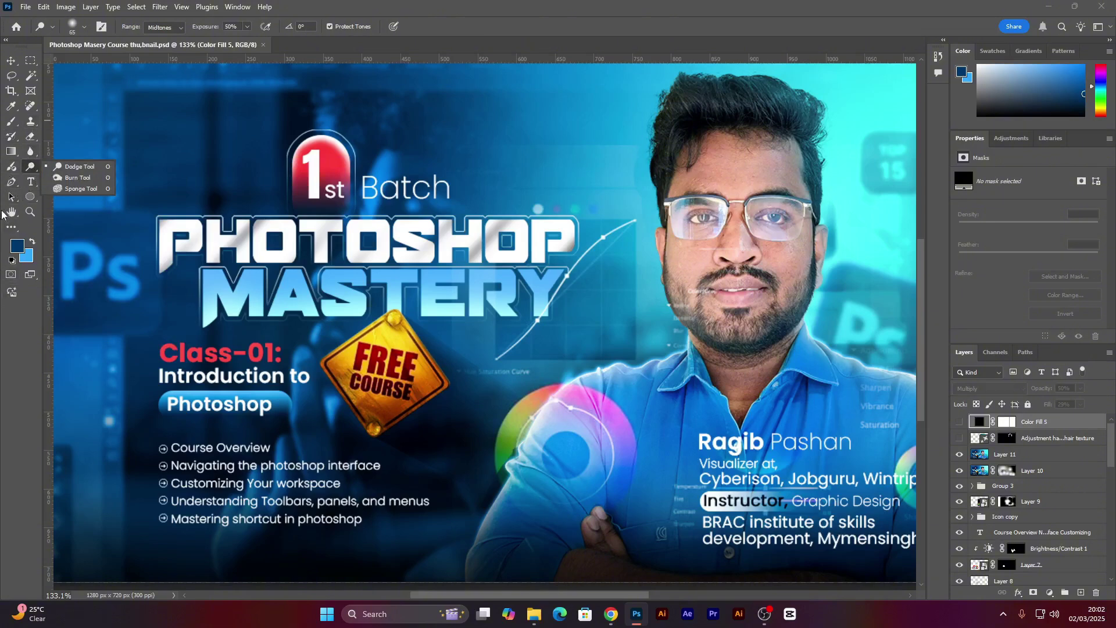
{"action": "left_click", "coordinate": [12, 183]}
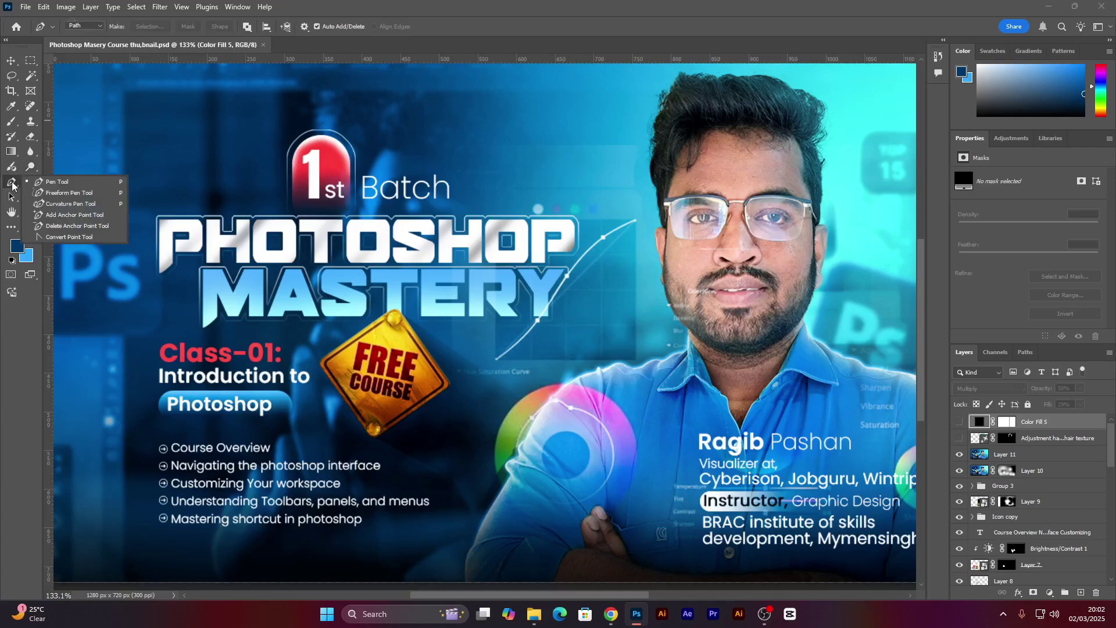
{"action": "left_click", "coordinate": [32, 185]}
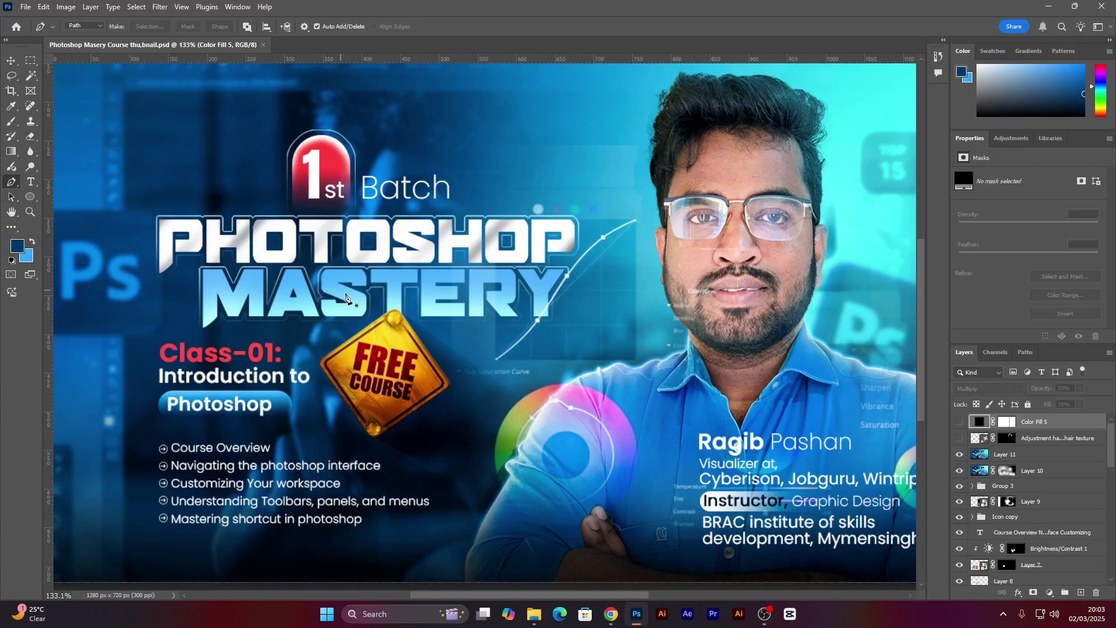
Step: Switch to the Brush tool and examine its Brush Settings panel, including brush tip shape, size, hardness and spacing
{"action": "left_click", "coordinate": [13, 127]}
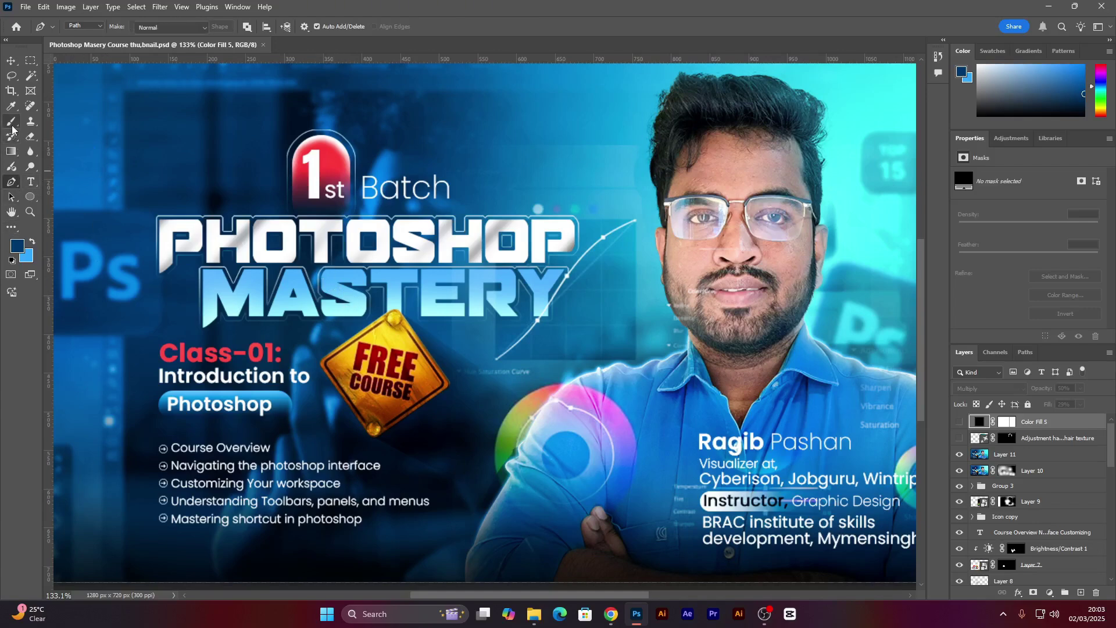
{"action": "left_click", "coordinate": [99, 27]}
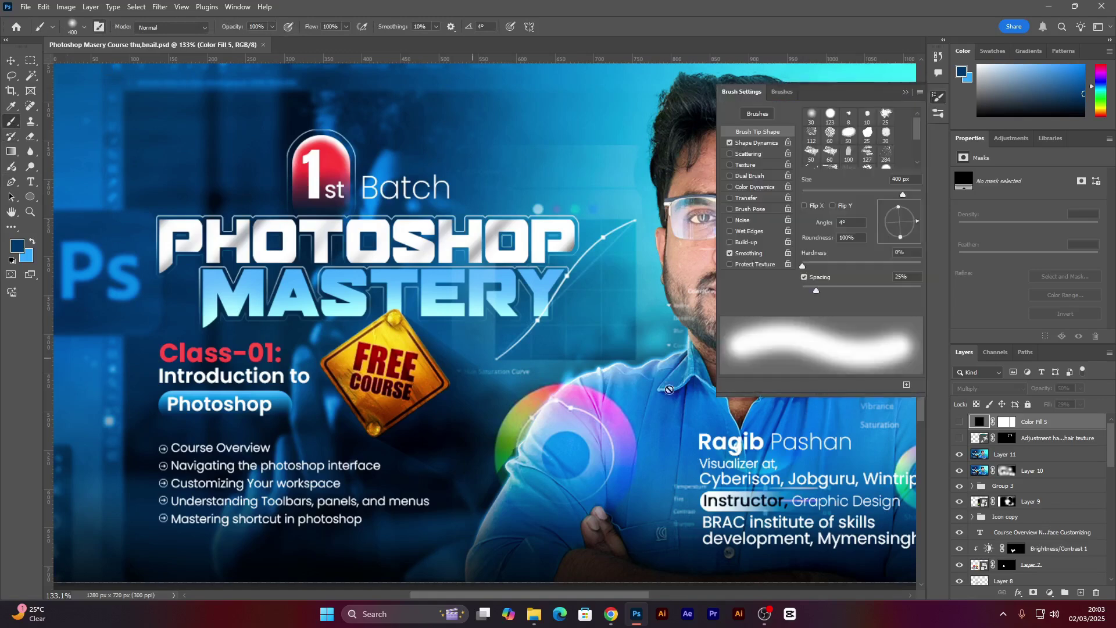
{"action": "left_click", "coordinate": [935, 100]}
{"action": "left_click", "coordinate": [935, 99]}
{"action": "left_click", "coordinate": [937, 97]}
Step: Check the History panel, return to the Move tool and collapse the panel with the whole thumbnail in view
{"action": "left_click", "coordinate": [939, 58]}
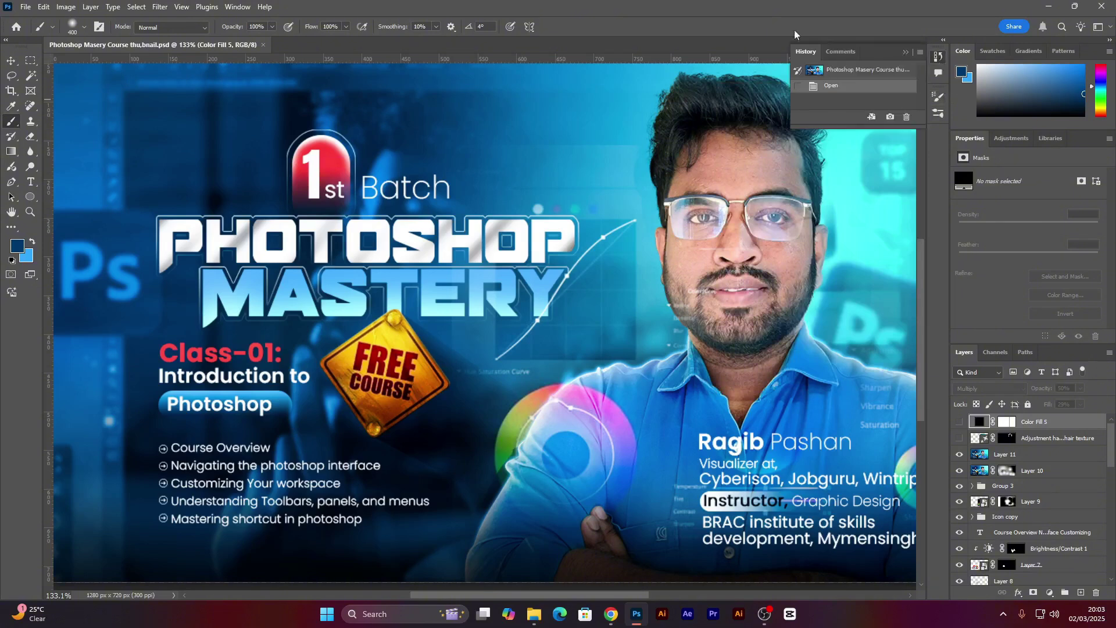
{"action": "left_click", "coordinate": [10, 61]}
{"action": "left_click", "coordinate": [718, 186]}
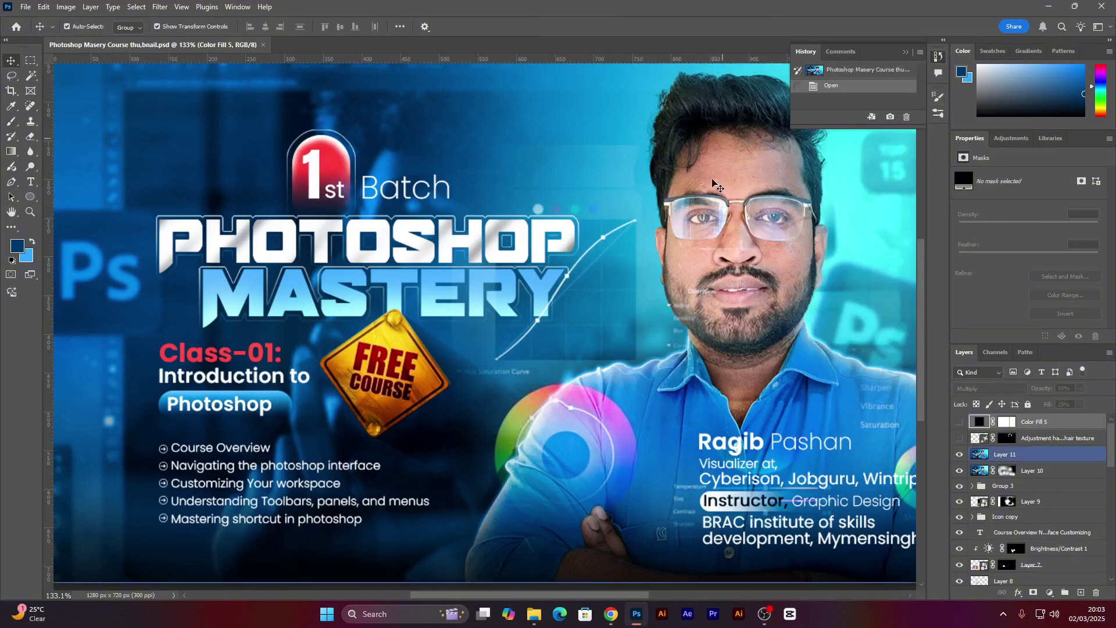
{"action": "scroll", "coordinate": [474, 293], "scroll_direction": "down", "scroll_amount": 3}
{"action": "scroll", "coordinate": [584, 315], "scroll_direction": "up", "scroll_amount": 1}
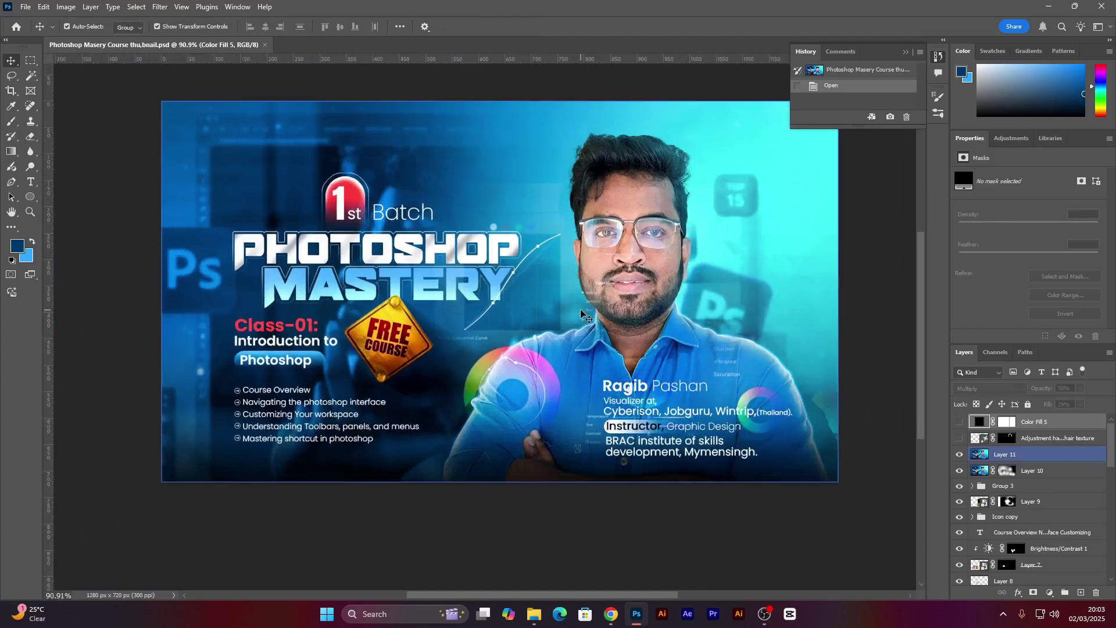
{"action": "left_click", "coordinate": [872, 175]}
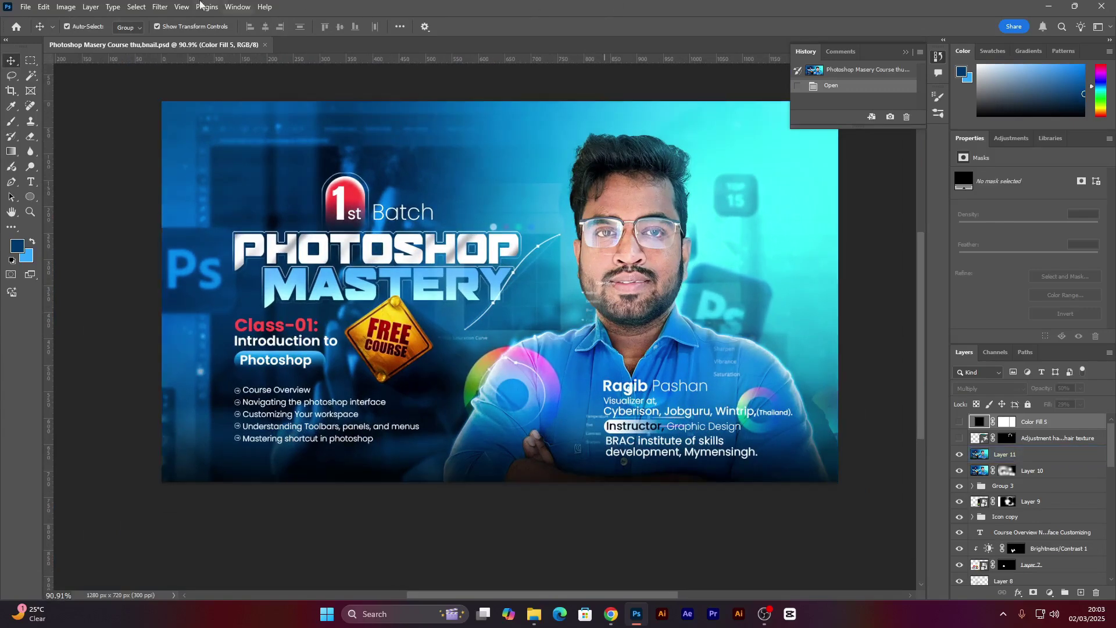
{"action": "left_click", "coordinate": [939, 58]}
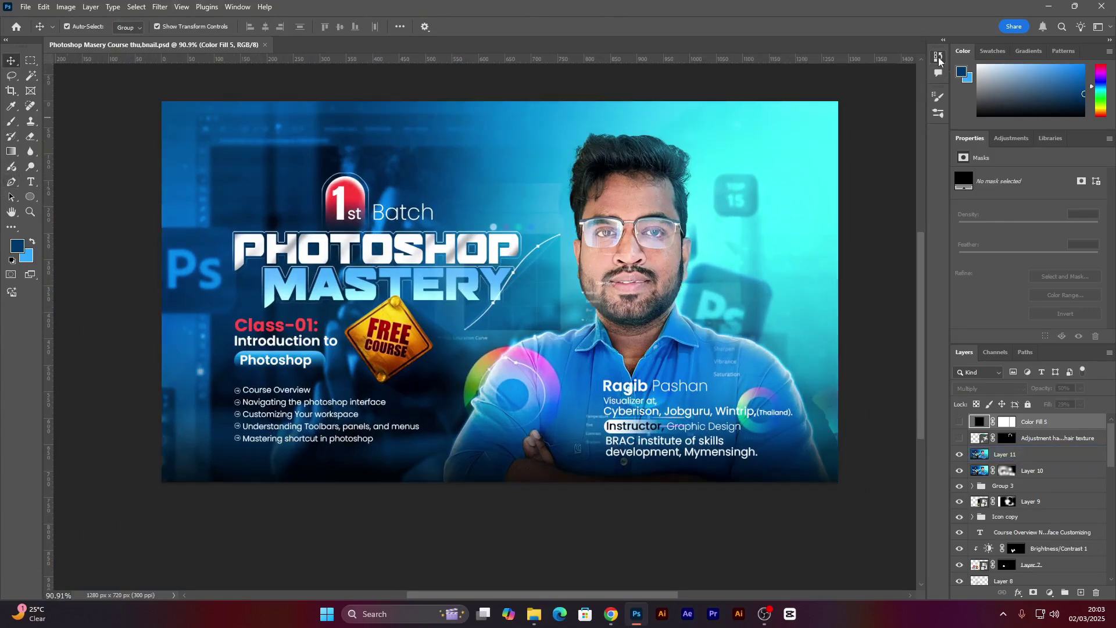
{"action": "left_click", "coordinate": [939, 58]}
{"action": "left_click", "coordinate": [939, 58]}
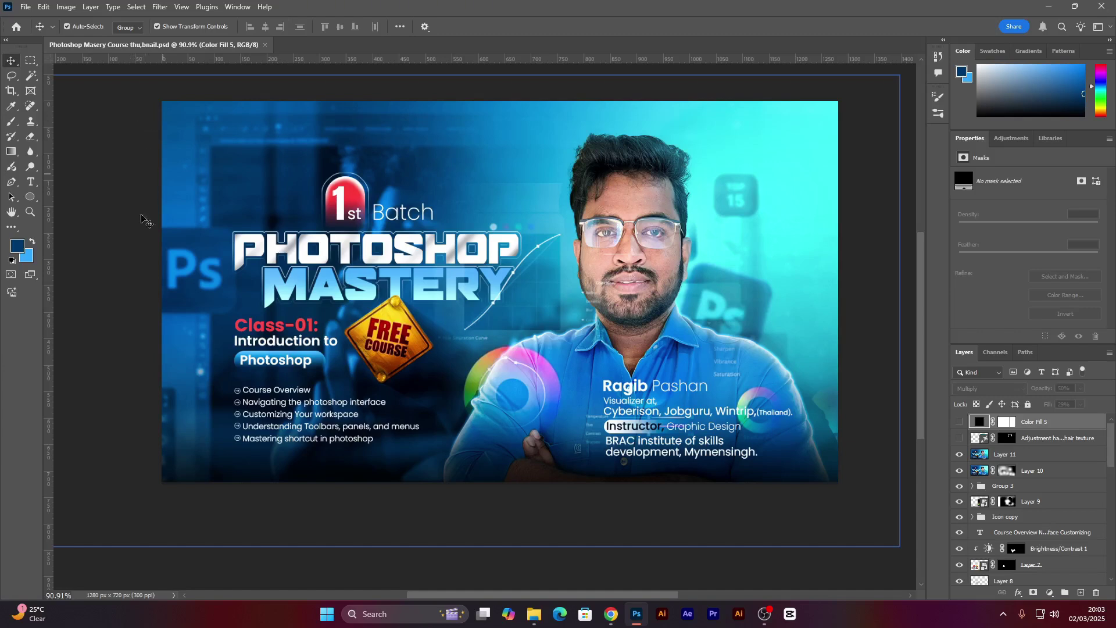
{"action": "scroll", "coordinate": [131, 267], "scroll_direction": "up", "scroll_amount": 1}
{"action": "left_click", "coordinate": [407, 389]}
{"action": "scroll", "coordinate": [401, 381], "scroll_direction": "down", "scroll_amount": 2}
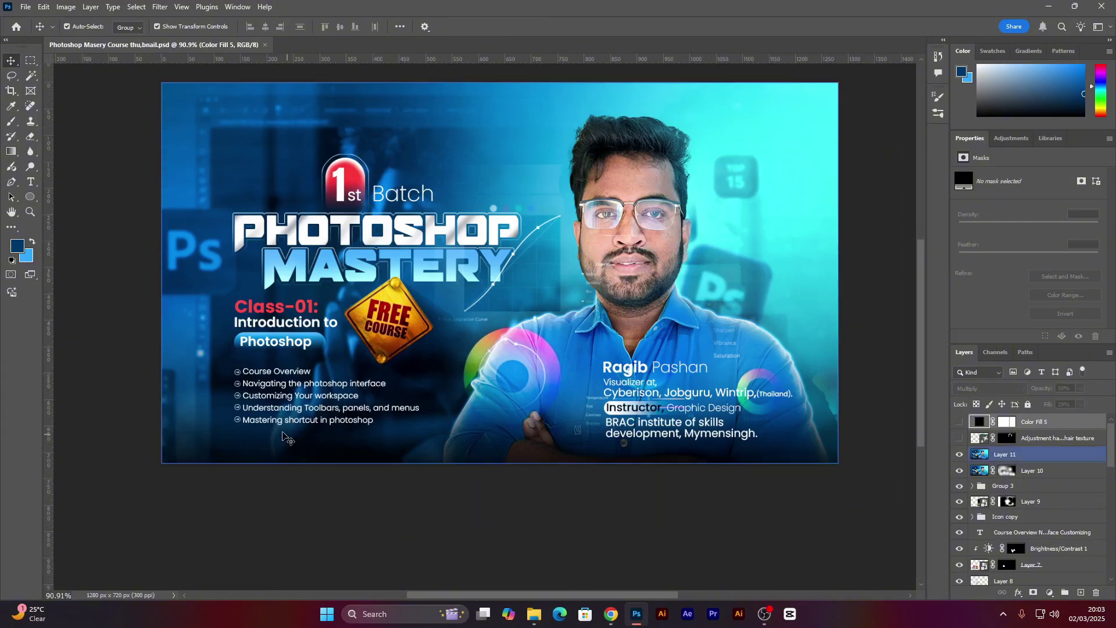
{"action": "left_click", "coordinate": [116, 271]}
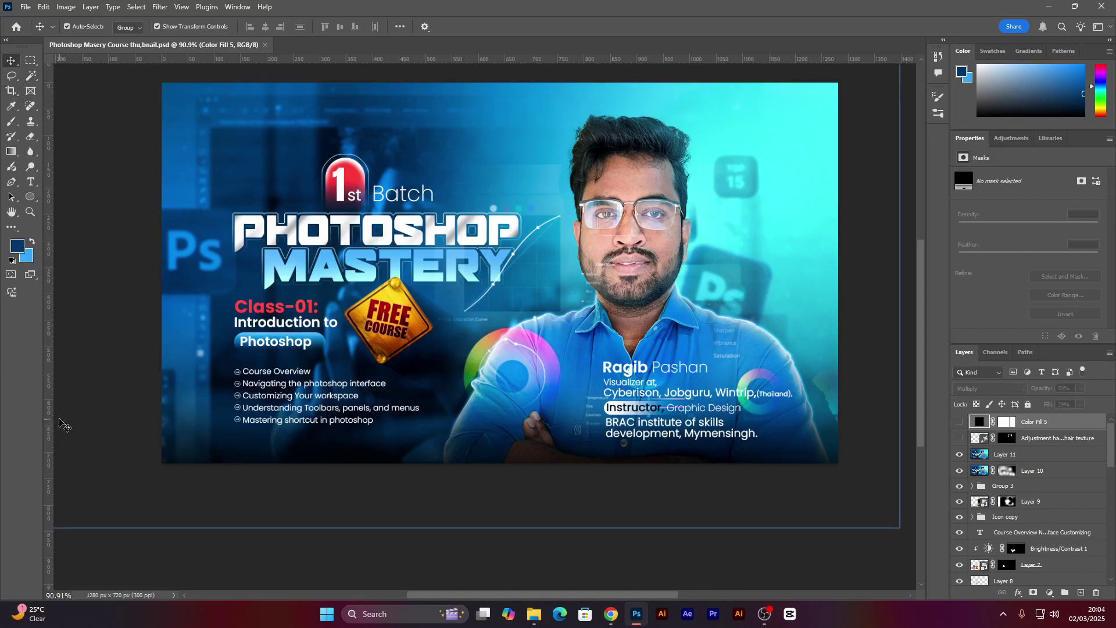
{"action": "left_click", "coordinate": [710, 295]}
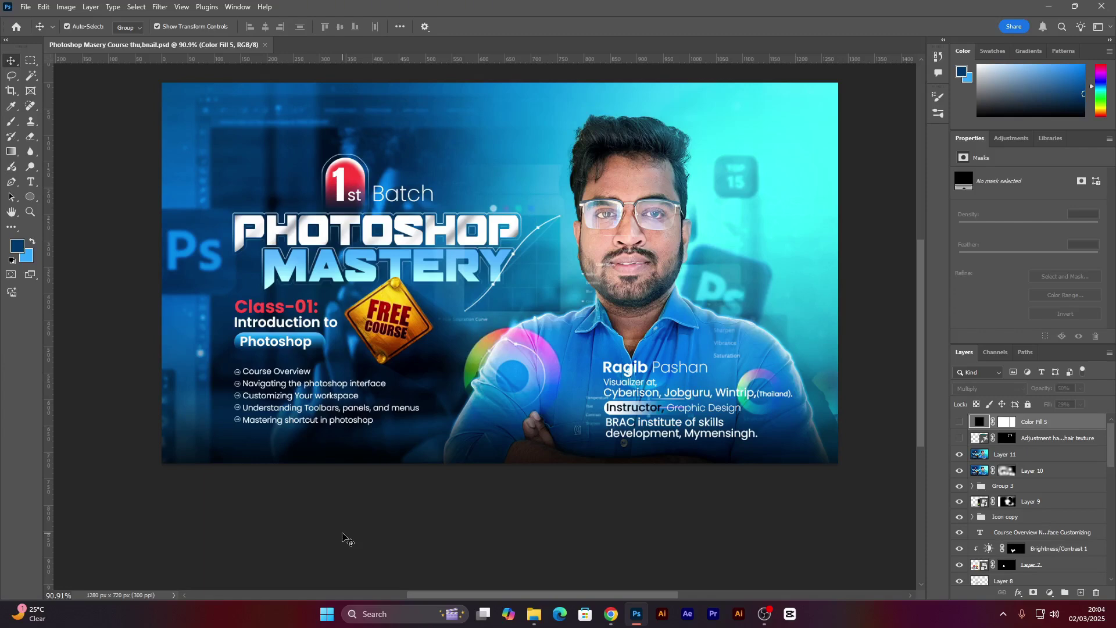
Step: Examine the course thumbnail up close, covering the batch badge, title, portrait and the list of class topics
{"action": "left_click_drag", "start_coordinate": [687, 487], "coordinate": [546, 465]}
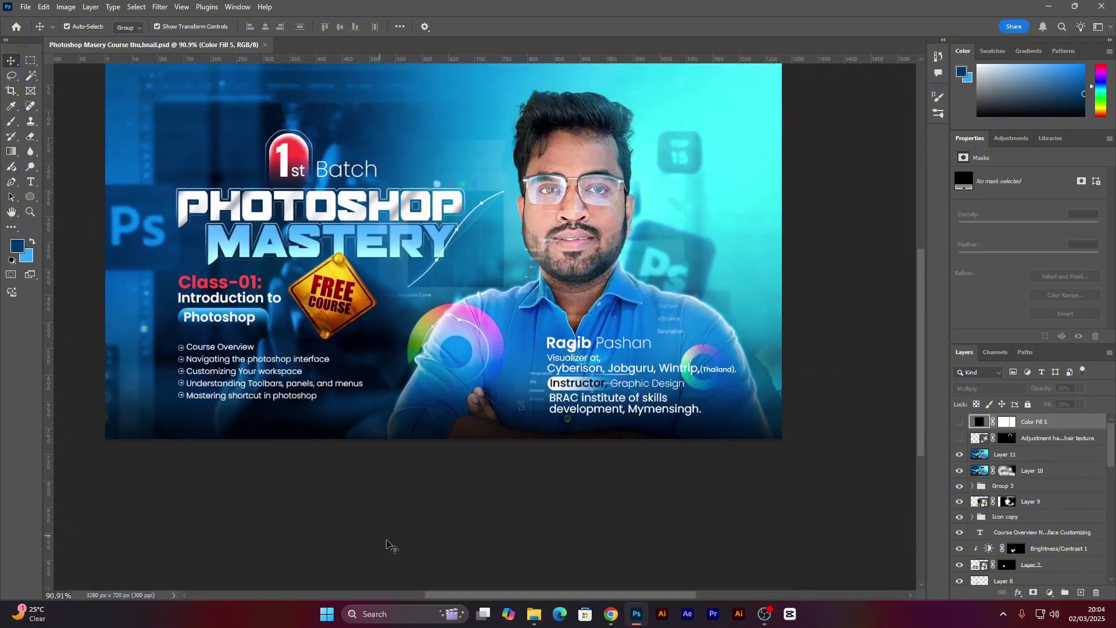
{"action": "scroll", "coordinate": [218, 169], "scroll_direction": "up", "scroll_amount": 1}
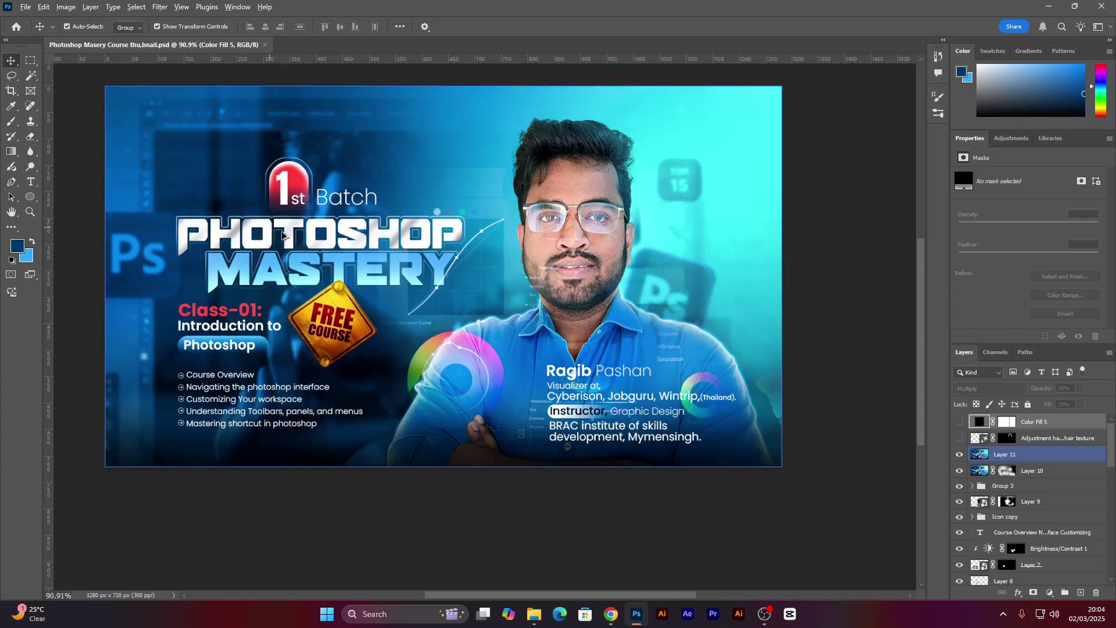
{"action": "scroll", "coordinate": [284, 234], "scroll_direction": "up", "scroll_amount": 8}
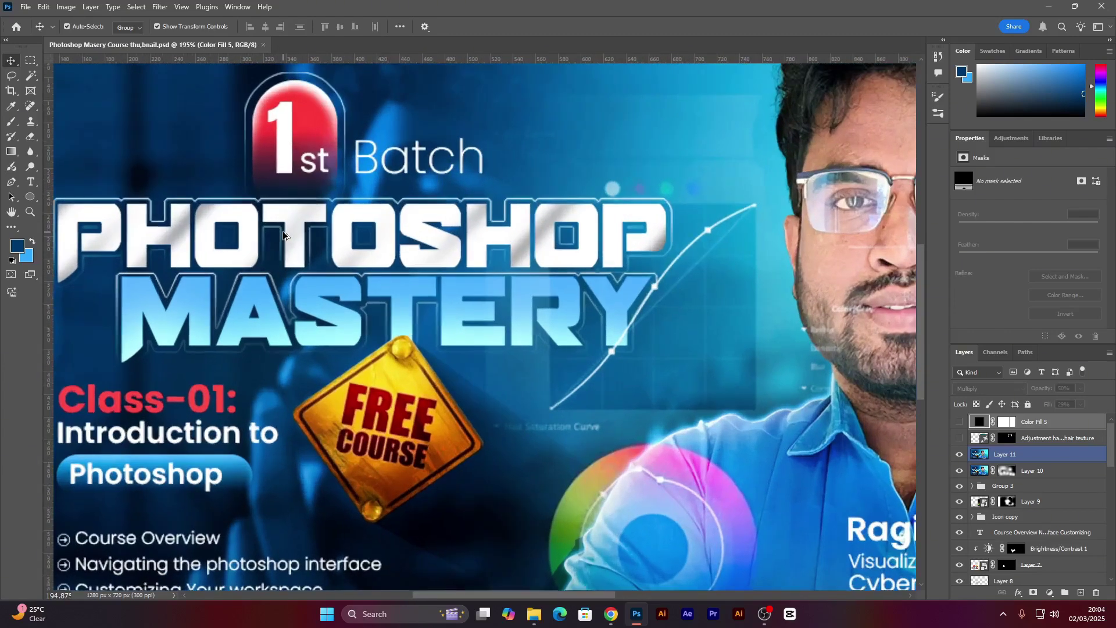
{"action": "scroll", "coordinate": [284, 234], "scroll_direction": "down", "scroll_amount": 5}
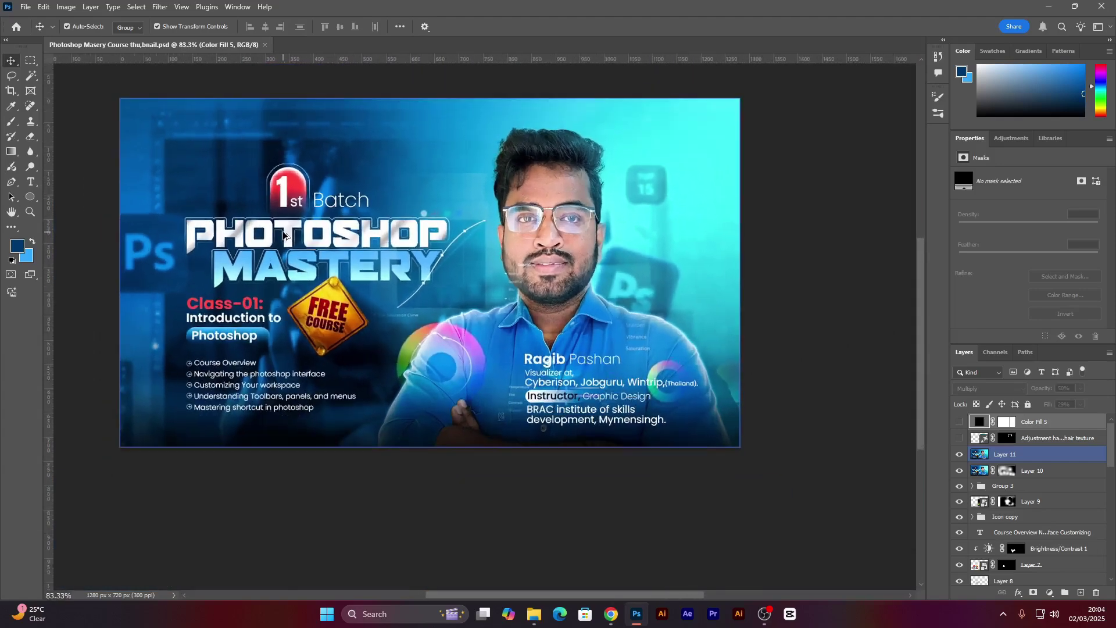
{"action": "scroll", "coordinate": [283, 234], "scroll_direction": "up", "scroll_amount": 10}
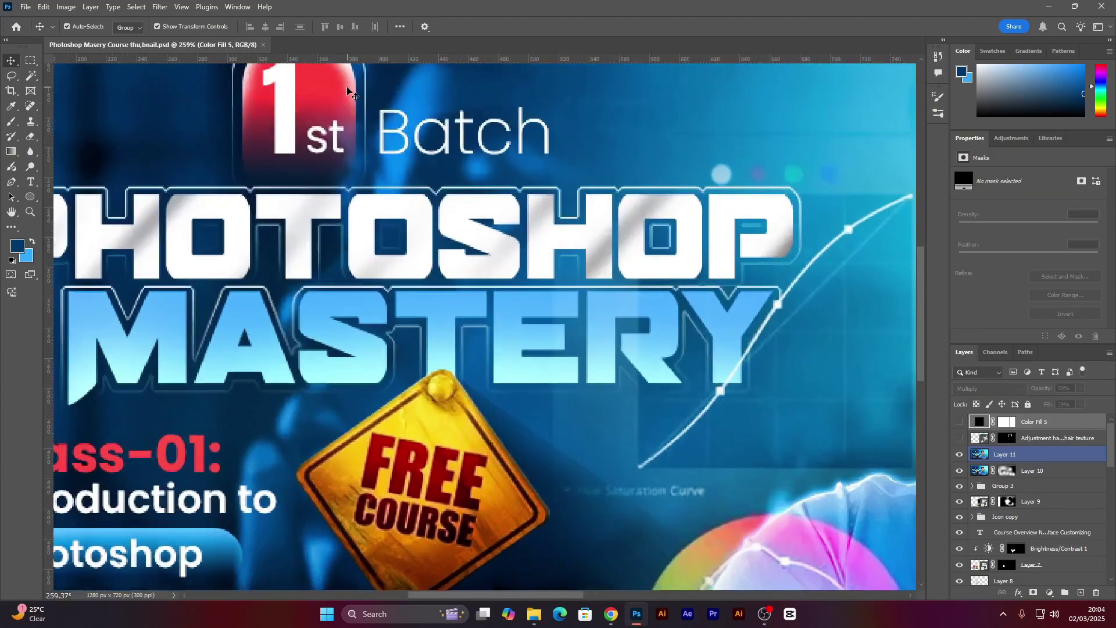
{"action": "left_click_drag", "start_coordinate": [536, 309], "coordinate": [597, 389]}
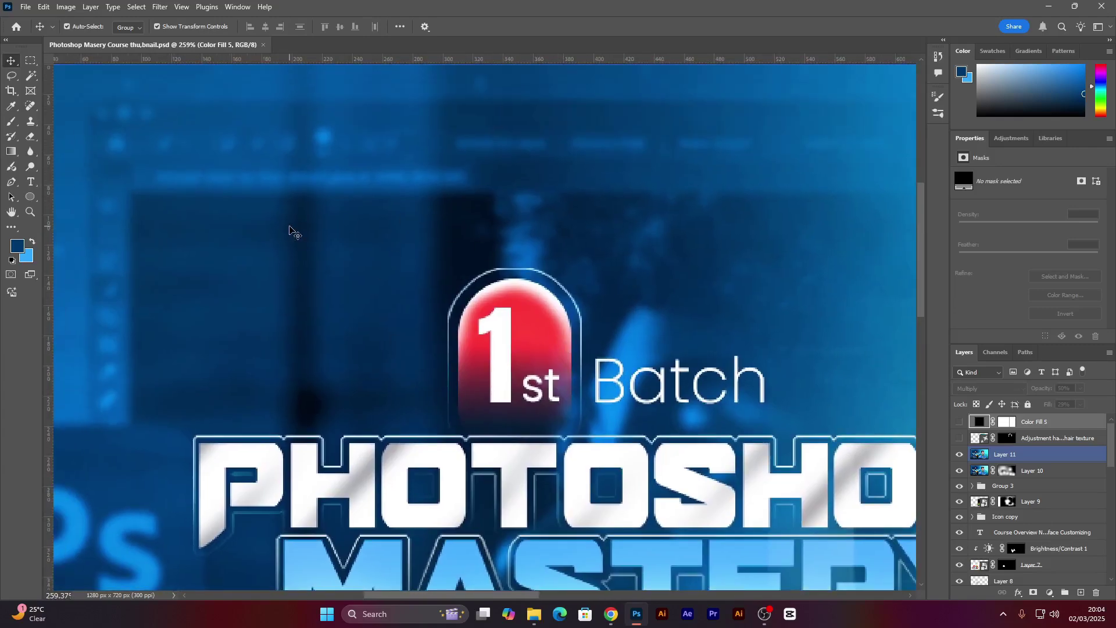
{"action": "scroll", "coordinate": [289, 229], "scroll_direction": "down", "scroll_amount": 5}
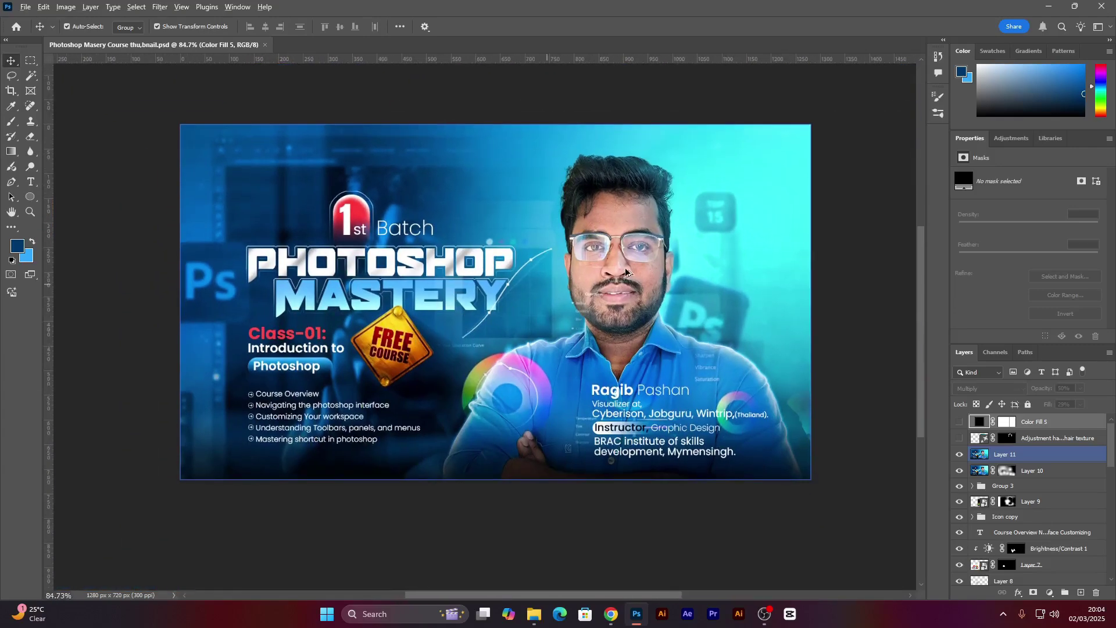
{"action": "scroll", "coordinate": [626, 272], "scroll_direction": "up", "scroll_amount": 4}
{"action": "scroll", "coordinate": [566, 362], "scroll_direction": "down", "scroll_amount": 2}
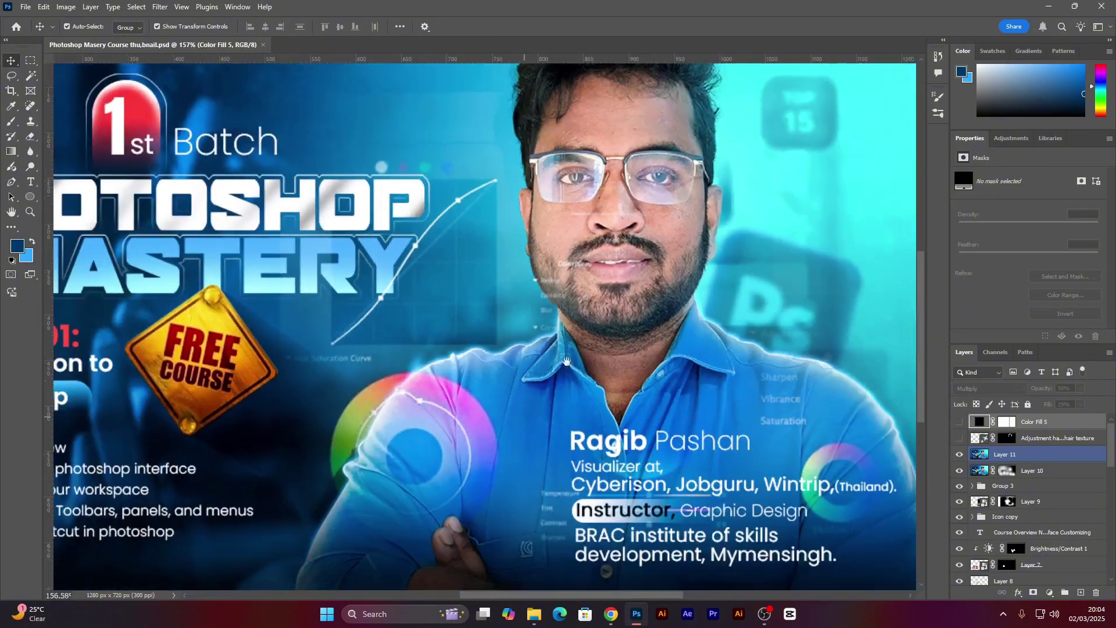
{"action": "scroll", "coordinate": [567, 361], "scroll_direction": "down", "scroll_amount": 4}
{"action": "scroll", "coordinate": [154, 436], "scroll_direction": "up", "scroll_amount": 2}
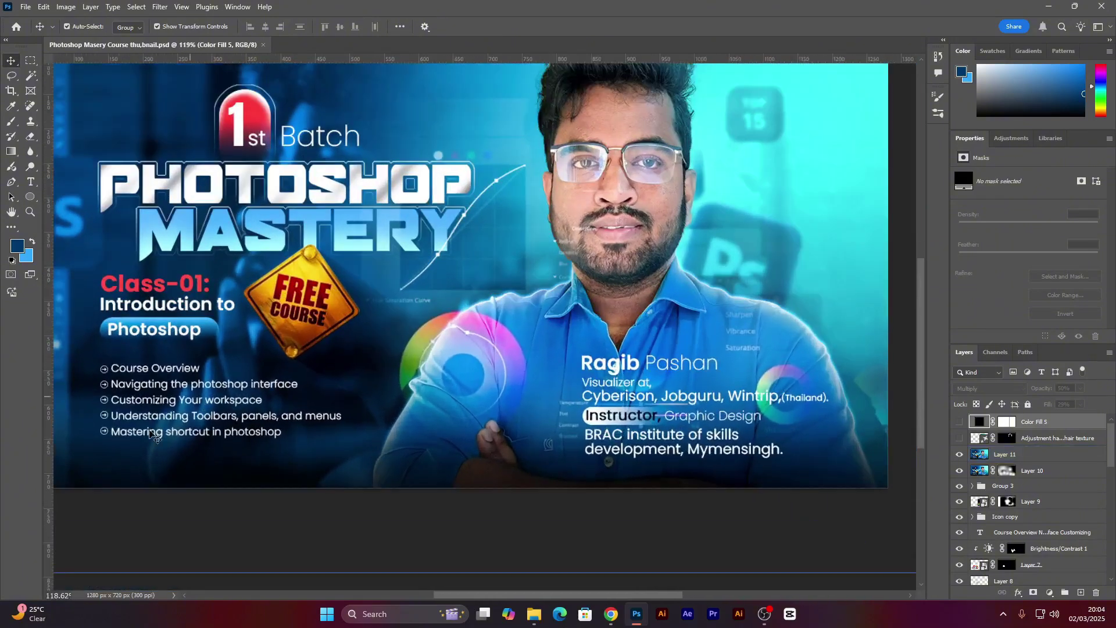
{"action": "left_click_drag", "start_coordinate": [202, 450], "coordinate": [251, 436]}
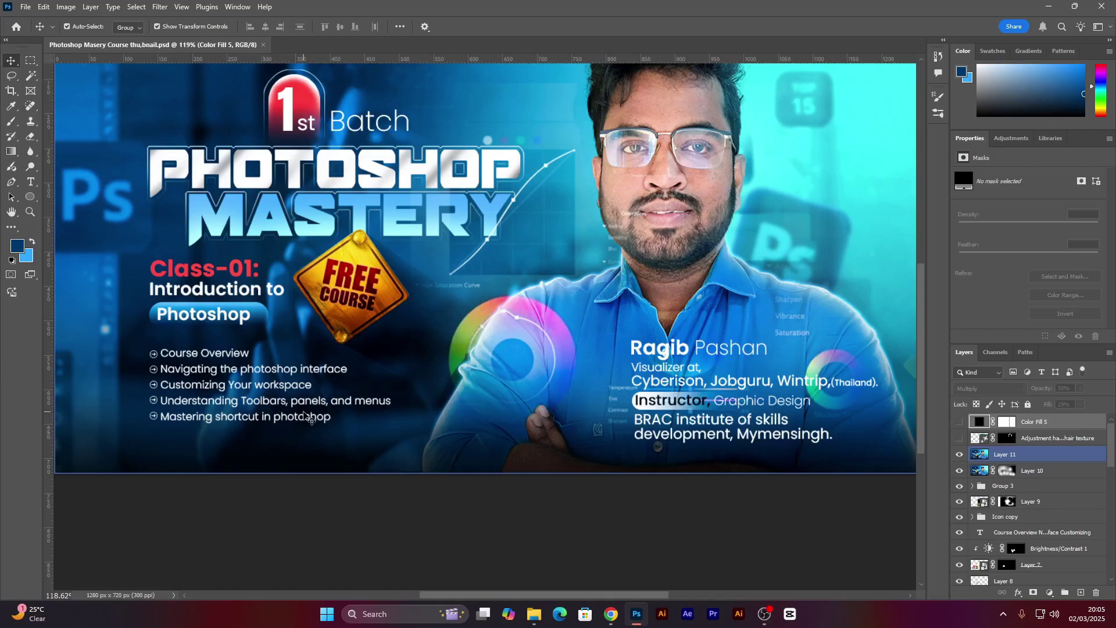
{"action": "scroll", "coordinate": [305, 419], "scroll_direction": "down", "scroll_amount": 3}
{"action": "scroll", "coordinate": [224, 479], "scroll_direction": "up", "scroll_amount": 3}
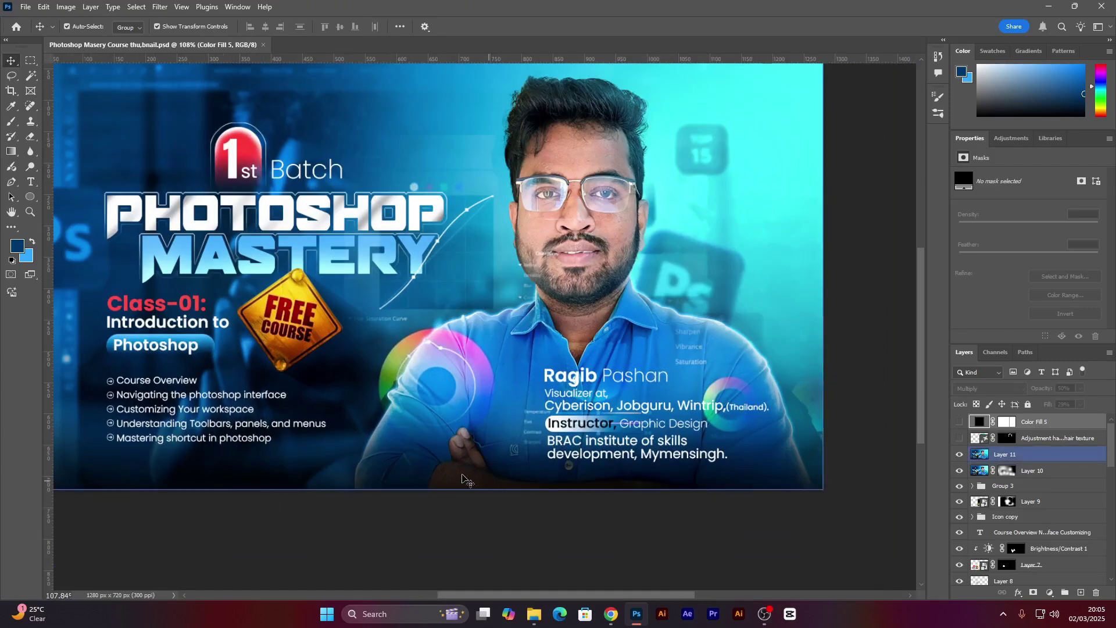
Step: Switch to Chrome and search Google for "photoshop shortcut keys" in the empty tab
{"action": "left_click", "coordinate": [613, 611]}
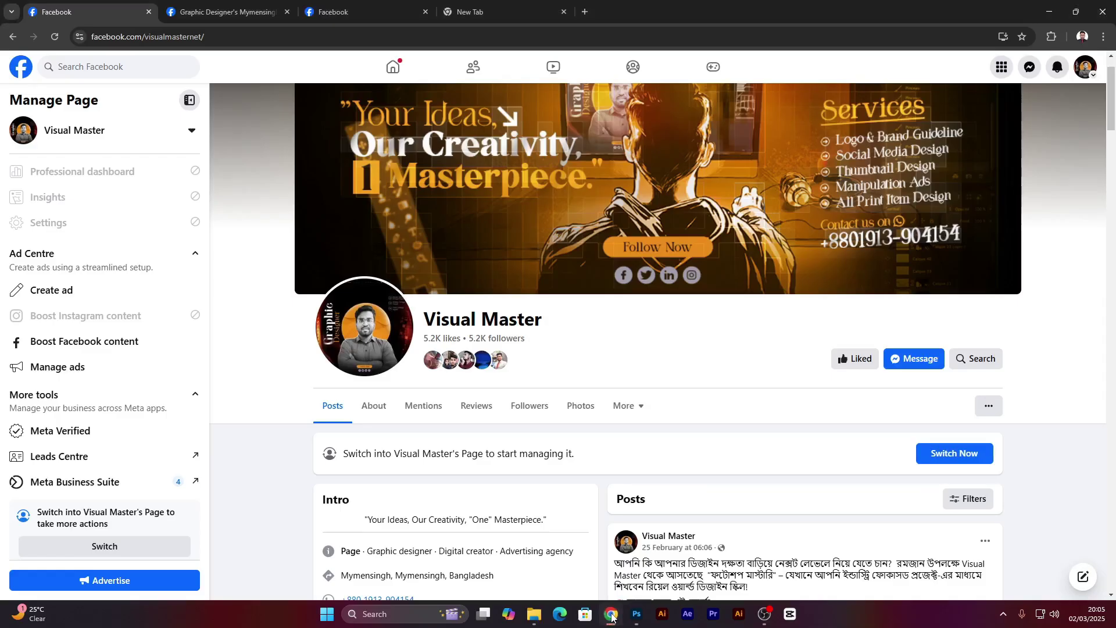
{"action": "left_click", "coordinate": [537, 15]}
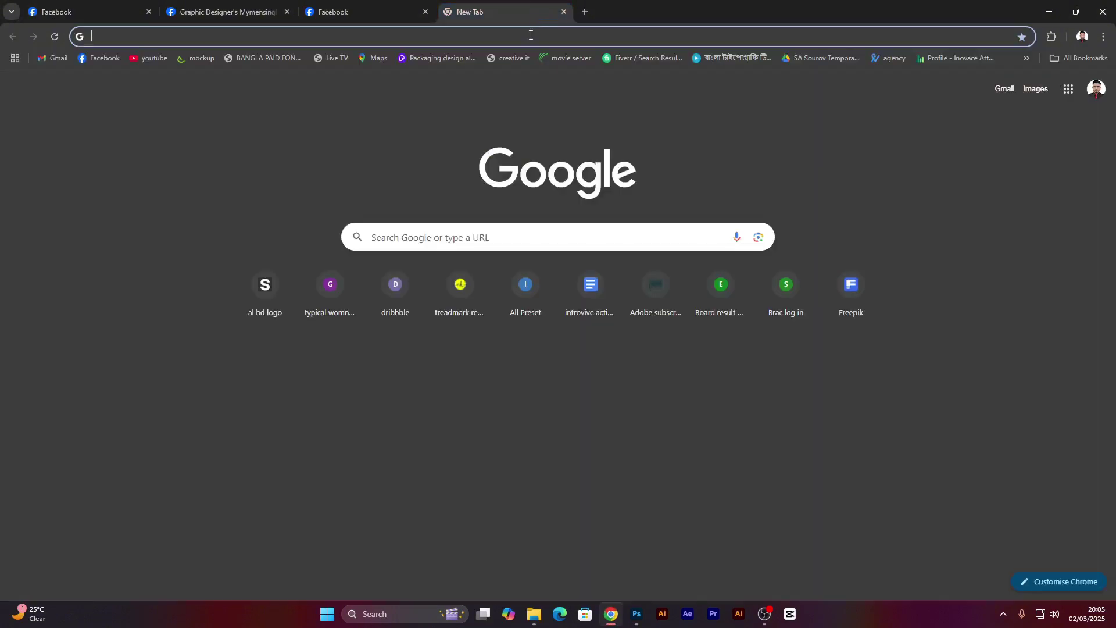
{"action": "left_click", "coordinate": [531, 34]}
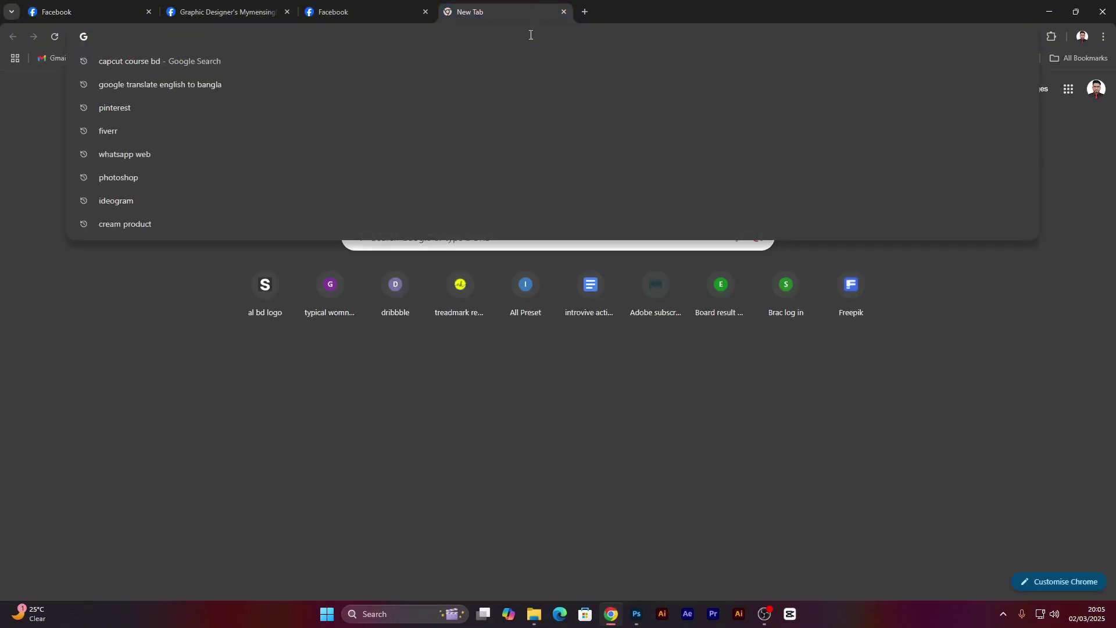
{"action": "type", "text": "photosho"}
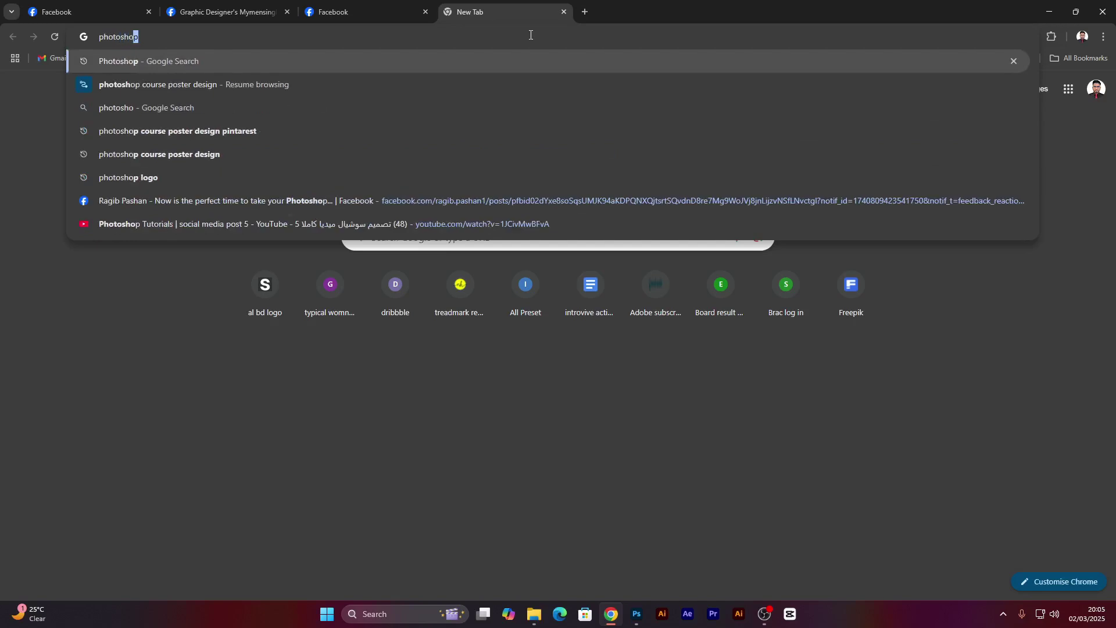
{"action": "type", "text": "p shortcut"}
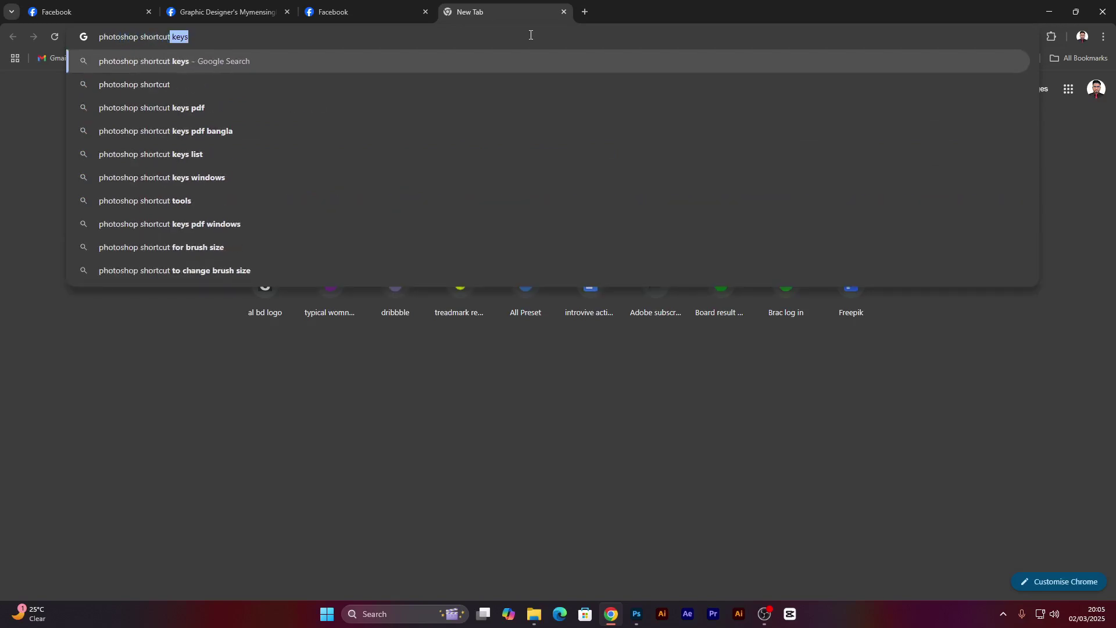
{"action": "key", "text": "Return"}
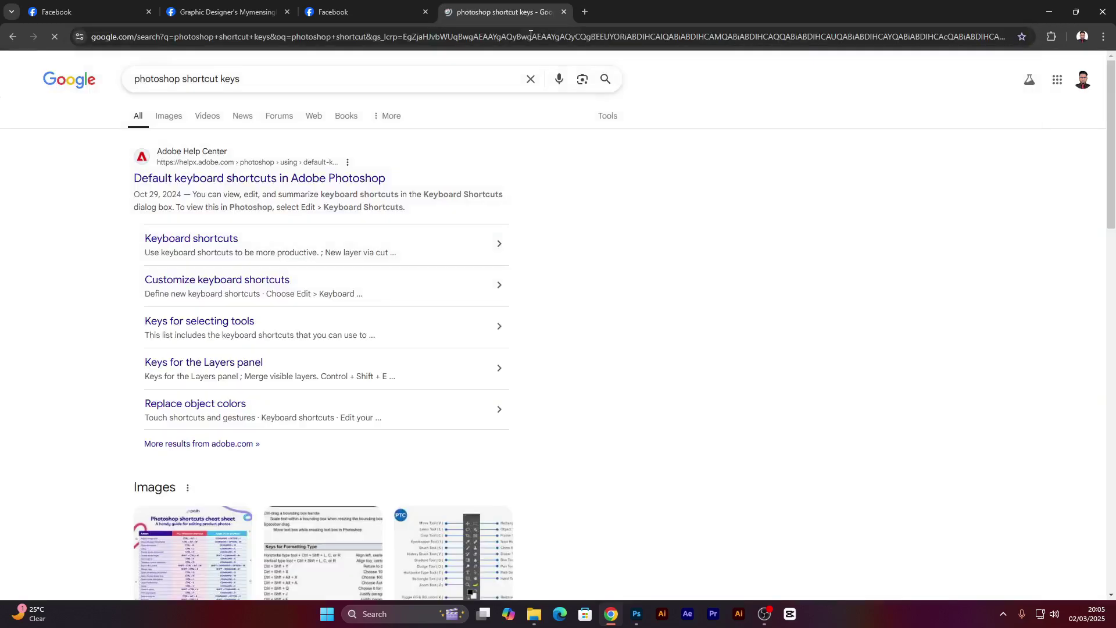
Step: Browse the image results, preview the Clipping Path Photoshop shortcuts cheat sheet and copy its image
{"action": "left_click", "coordinate": [179, 124]}
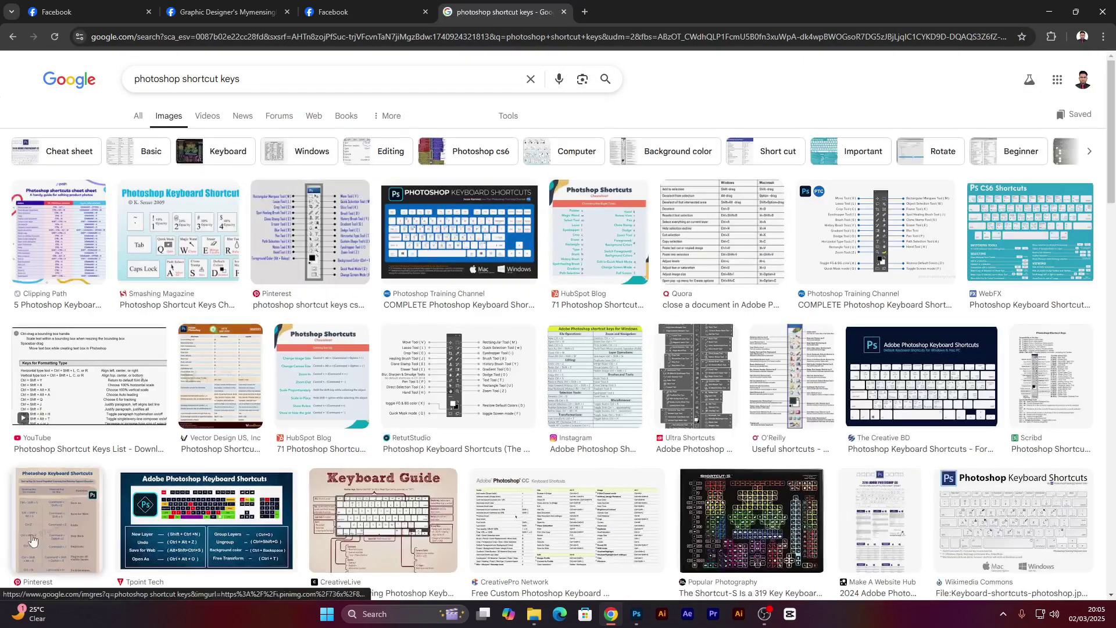
{"action": "scroll", "coordinate": [632, 413], "scroll_direction": "down", "scroll_amount": 1}
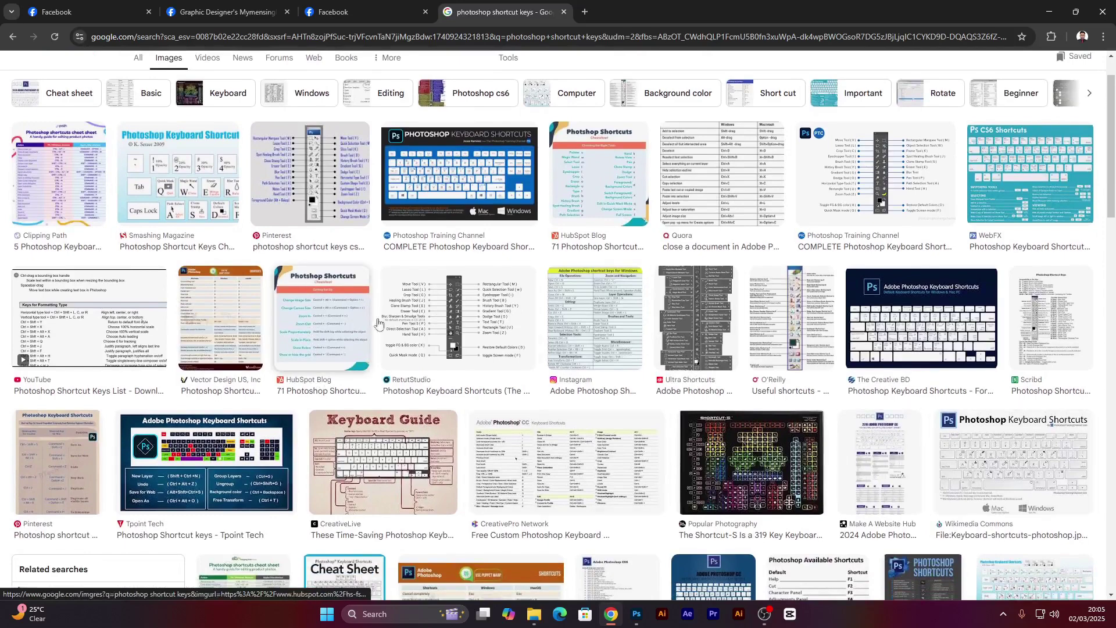
{"action": "scroll", "coordinate": [325, 320], "scroll_direction": "up", "scroll_amount": 1}
{"action": "left_click", "coordinate": [63, 250]}
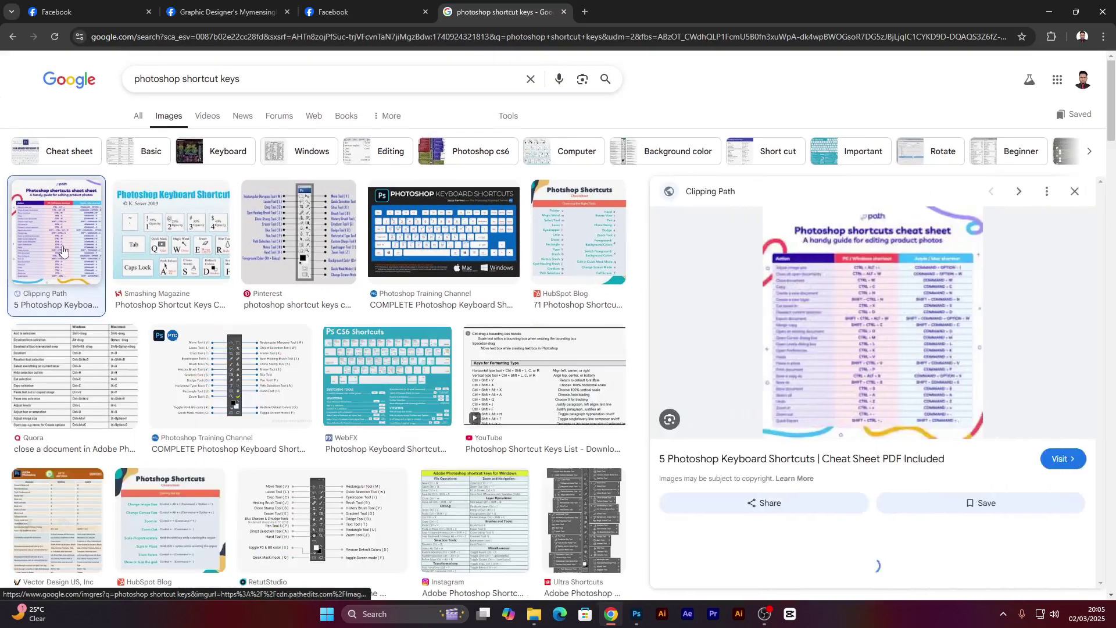
{"action": "right_click", "coordinate": [814, 319]}
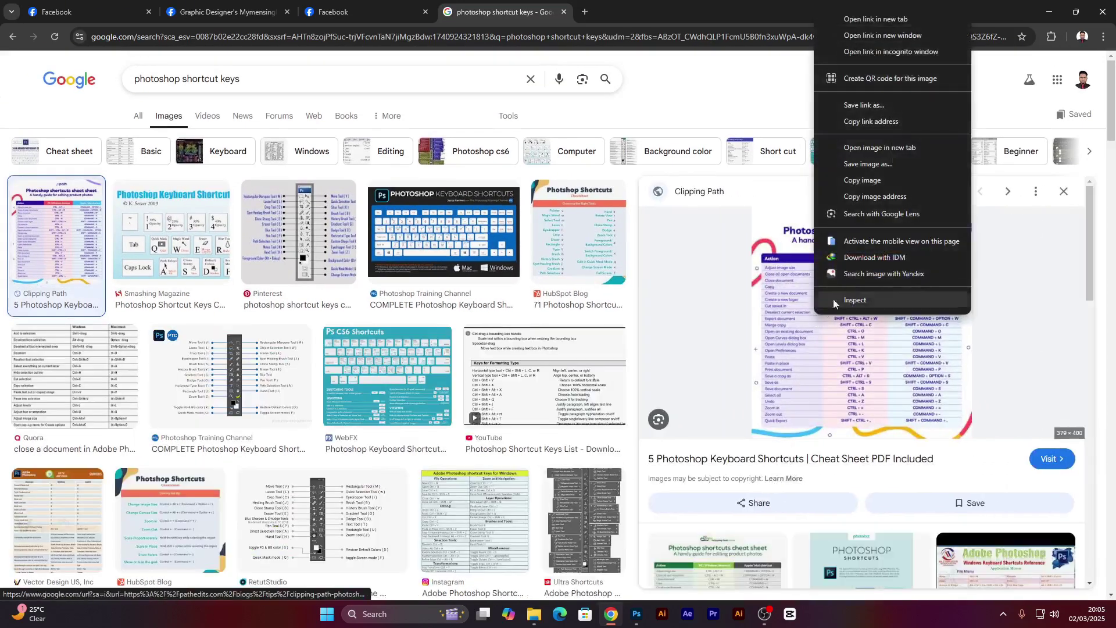
{"action": "left_click", "coordinate": [863, 180]}
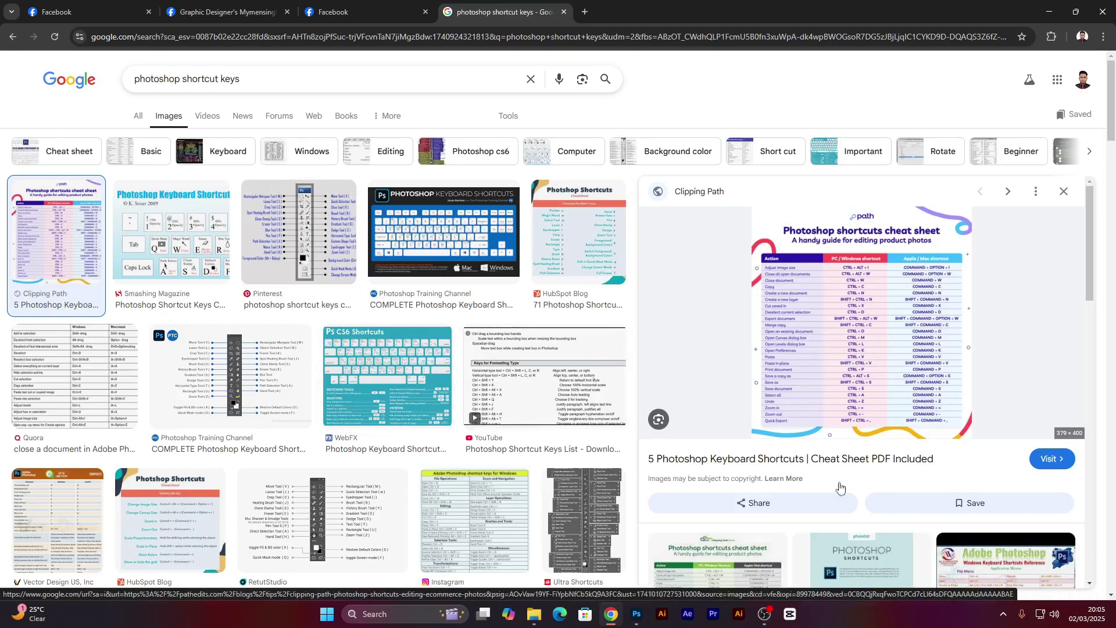
Step: Switch back to Photoshop, look at the File commands and the New Document dialog, and close it without creating a document
{"action": "left_click", "coordinate": [636, 613]}
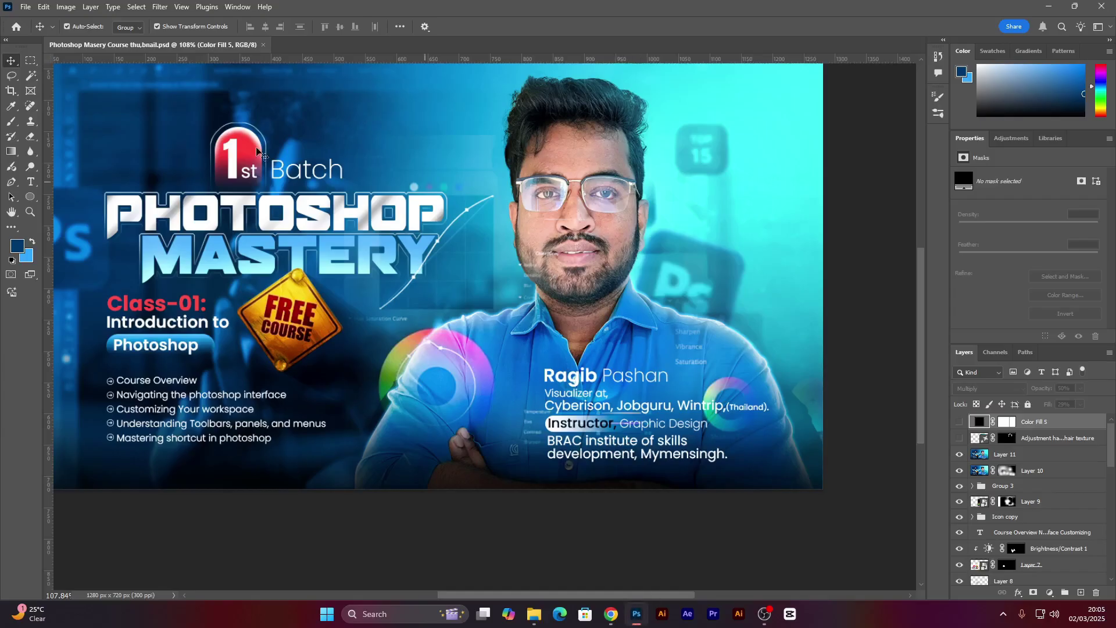
{"action": "left_click", "coordinate": [256, 150]}
{"action": "scroll", "coordinate": [381, 377], "scroll_direction": "up", "scroll_amount": 3}
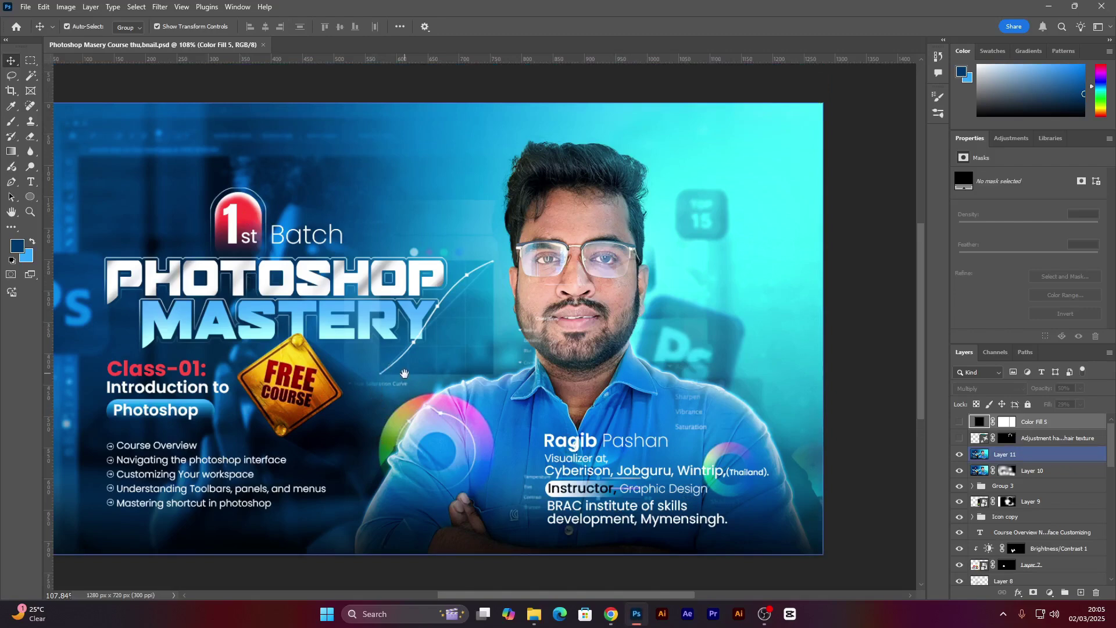
{"action": "left_click_drag", "start_coordinate": [405, 373], "coordinate": [445, 364]}
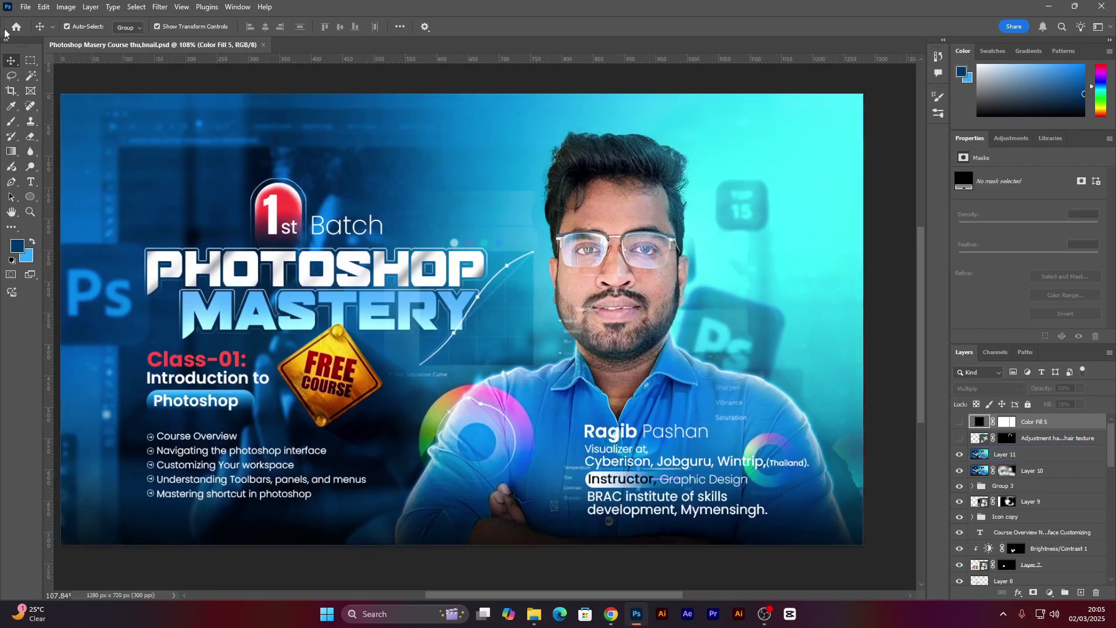
{"action": "left_click", "coordinate": [28, 11]}
{"action": "left_click", "coordinate": [29, 11]}
{"action": "left_click", "coordinate": [29, 12]}
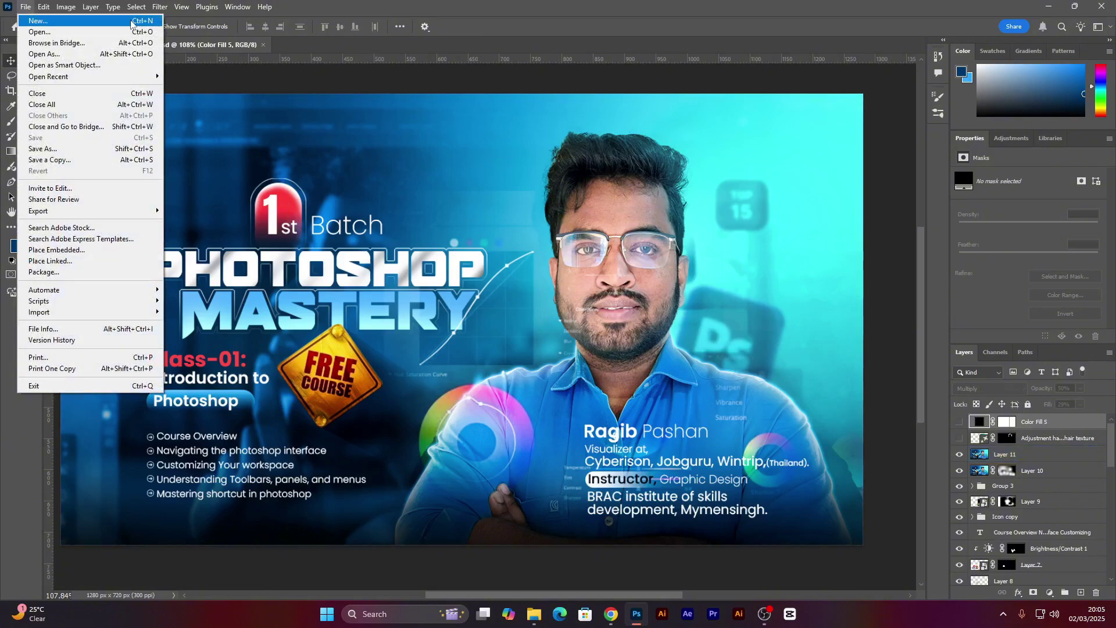
{"action": "left_click", "coordinate": [37, 22]}
{"action": "left_click", "coordinate": [32, 9]}
{"action": "left_click", "coordinate": [30, 22]}
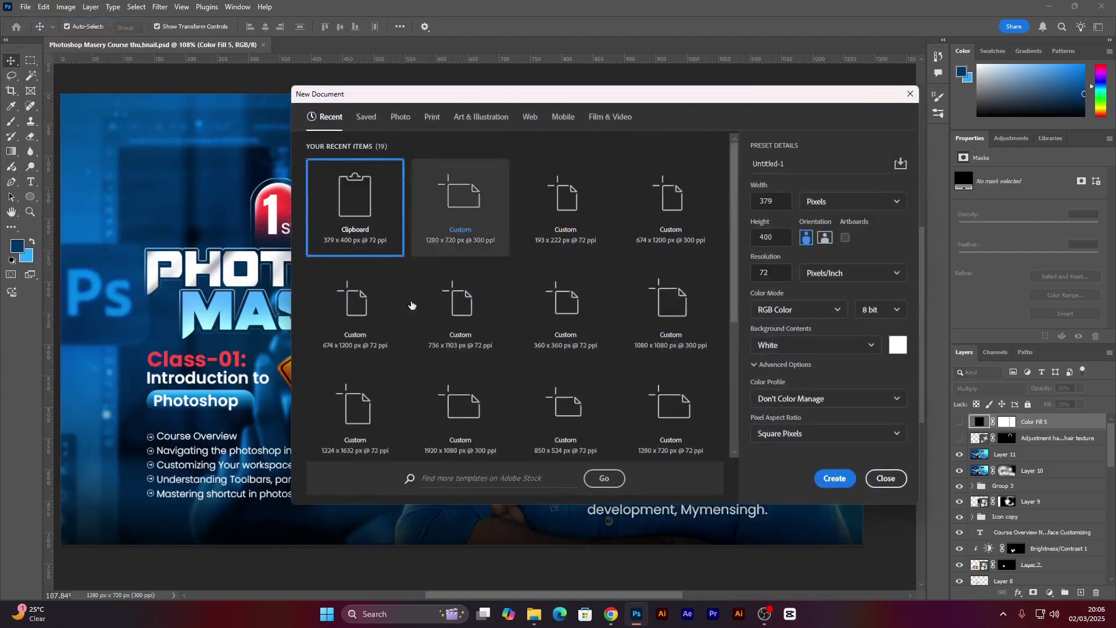
{"action": "left_click", "coordinate": [886, 478]}
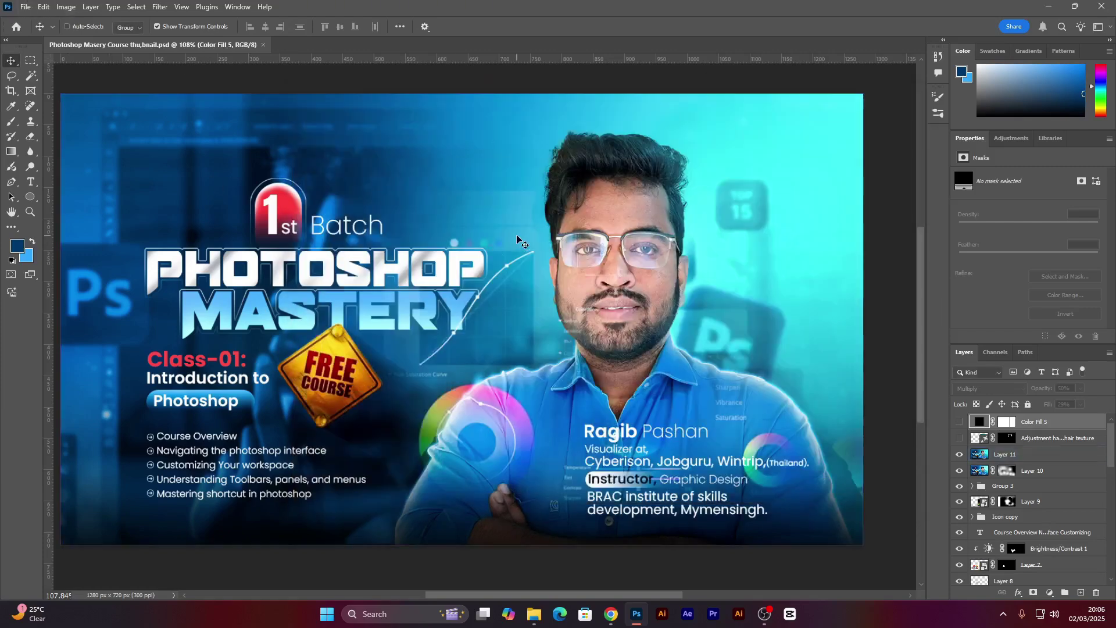
Step: Bring up the New Document dialog directly, dismiss it, and review the shortcuts listed beside the File commands
{"action": "key", "text": "ctrl+n"}
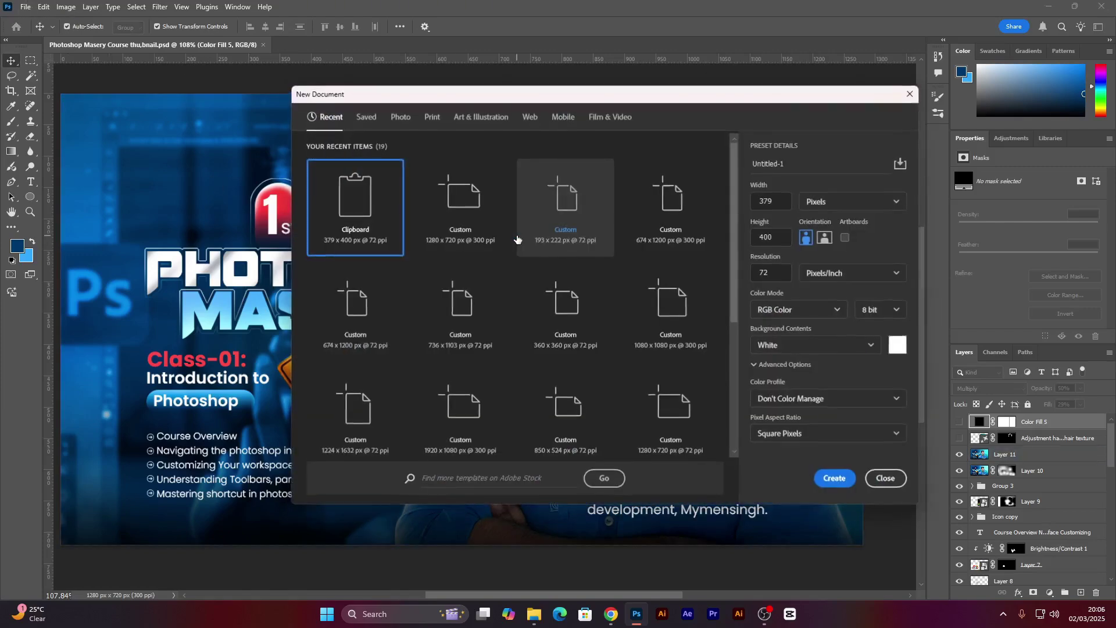
{"action": "left_click", "coordinate": [884, 479]}
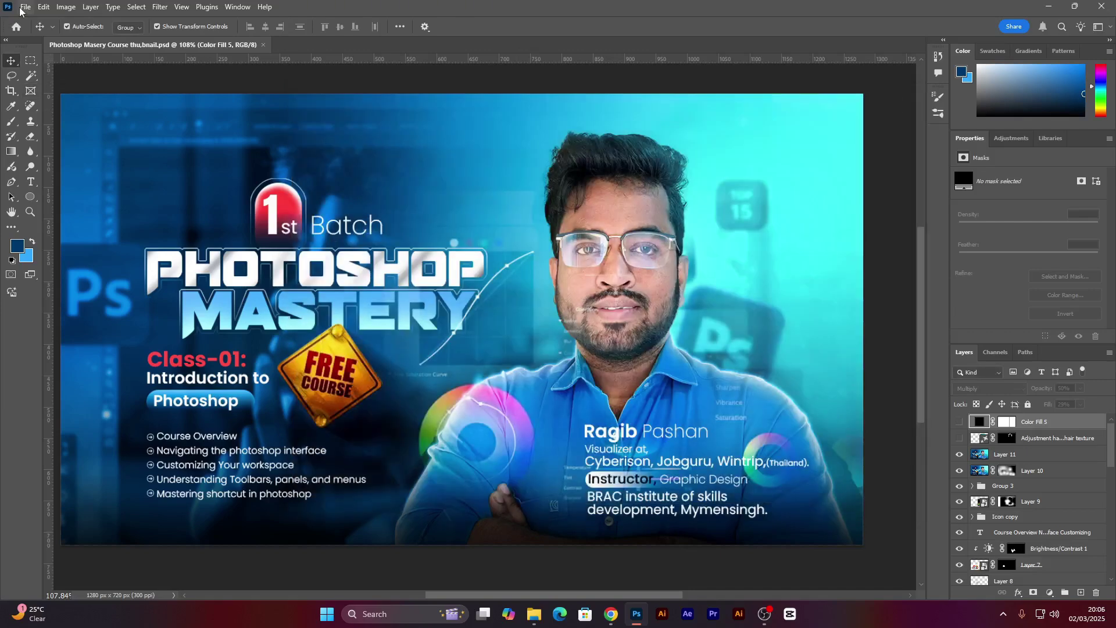
{"action": "left_click", "coordinate": [26, 7]}
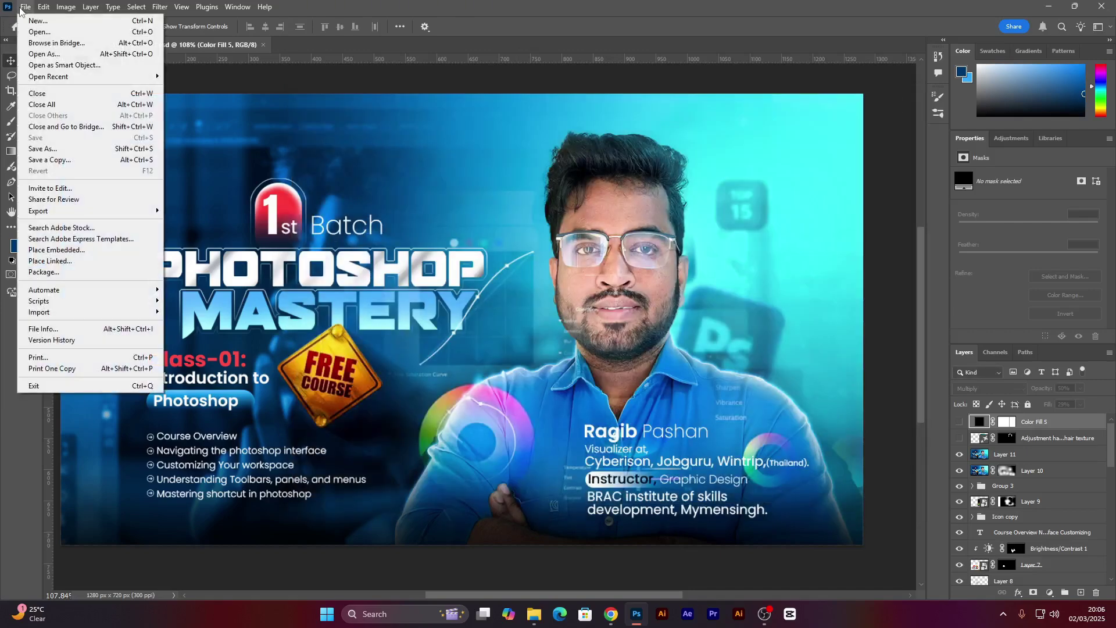
{"action": "left_click", "coordinate": [291, 80]}
{"action": "left_click", "coordinate": [480, 127]}
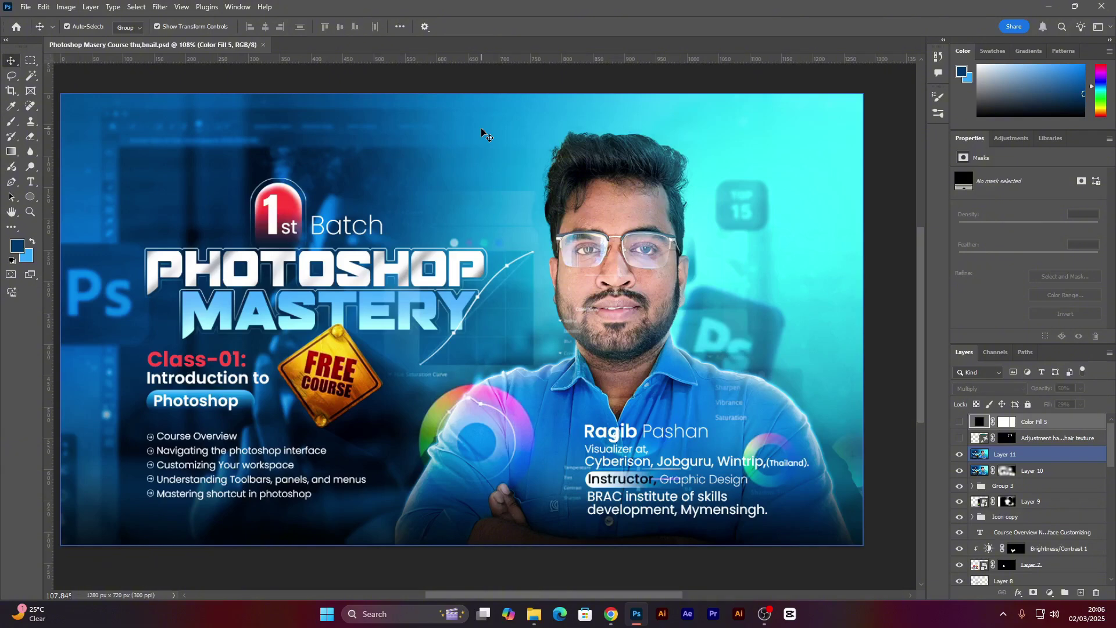
Step: Check the Photoshop Print Settings for the thumbnail and close them without printing
{"action": "key", "text": "ctrl"}
{"action": "key", "text": "ctrl+p"}
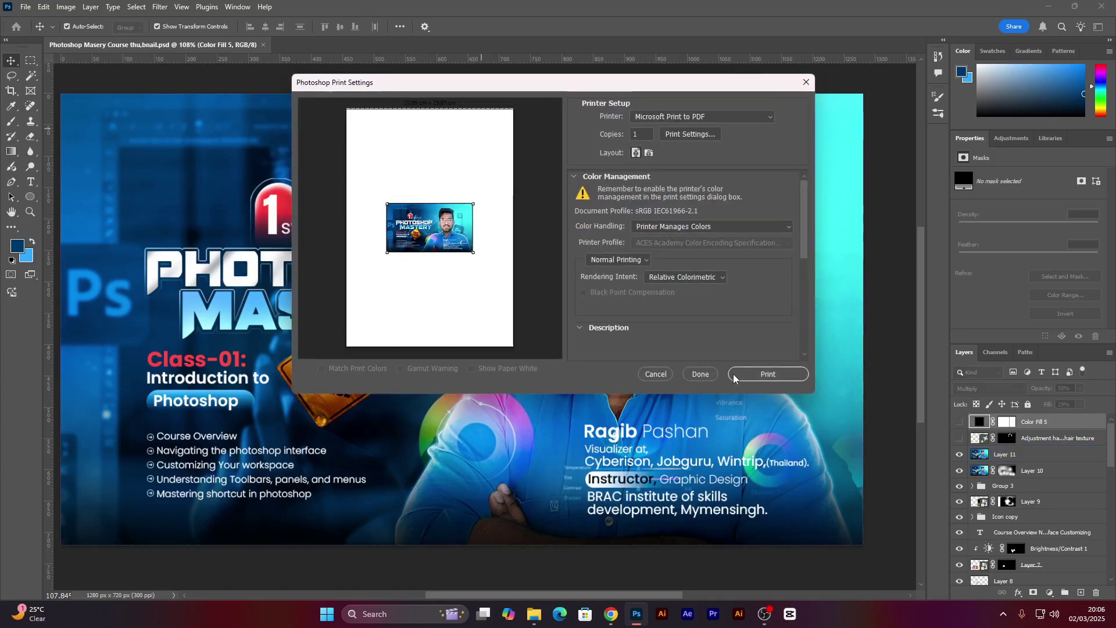
{"action": "left_click", "coordinate": [699, 375]}
Step: Bring up the Open dialog and the Photoshop Print Settings directly, dismissing each without opening a file or printing
{"action": "key", "text": "ctrl"}
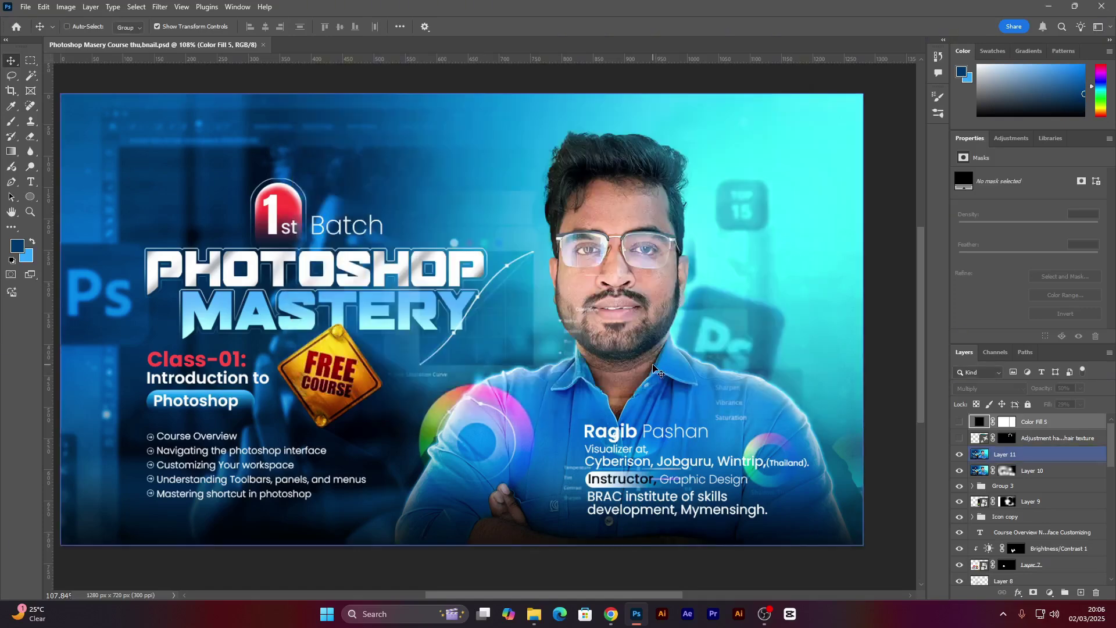
{"action": "key", "text": "ctrl+o"}
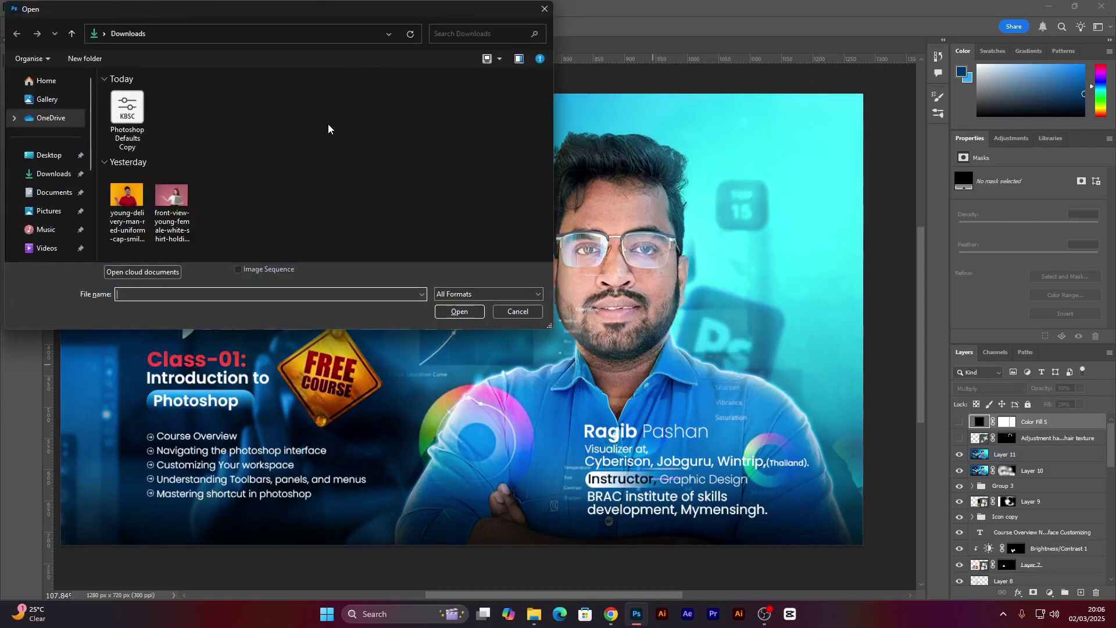
{"action": "left_click", "coordinate": [534, 14]}
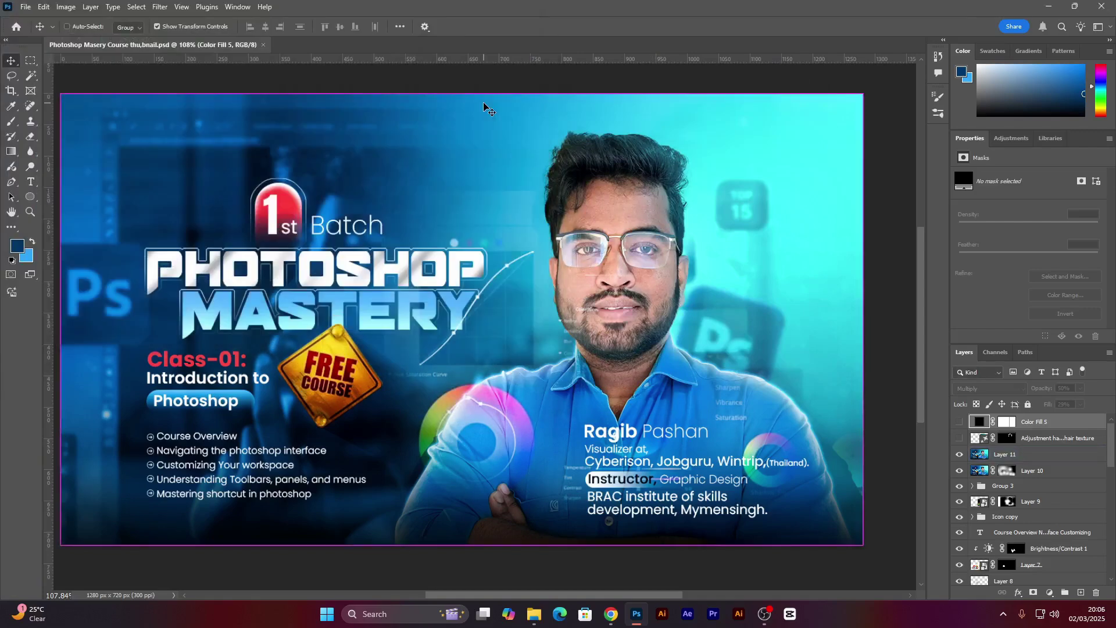
{"action": "key", "text": "ctrl+p"}
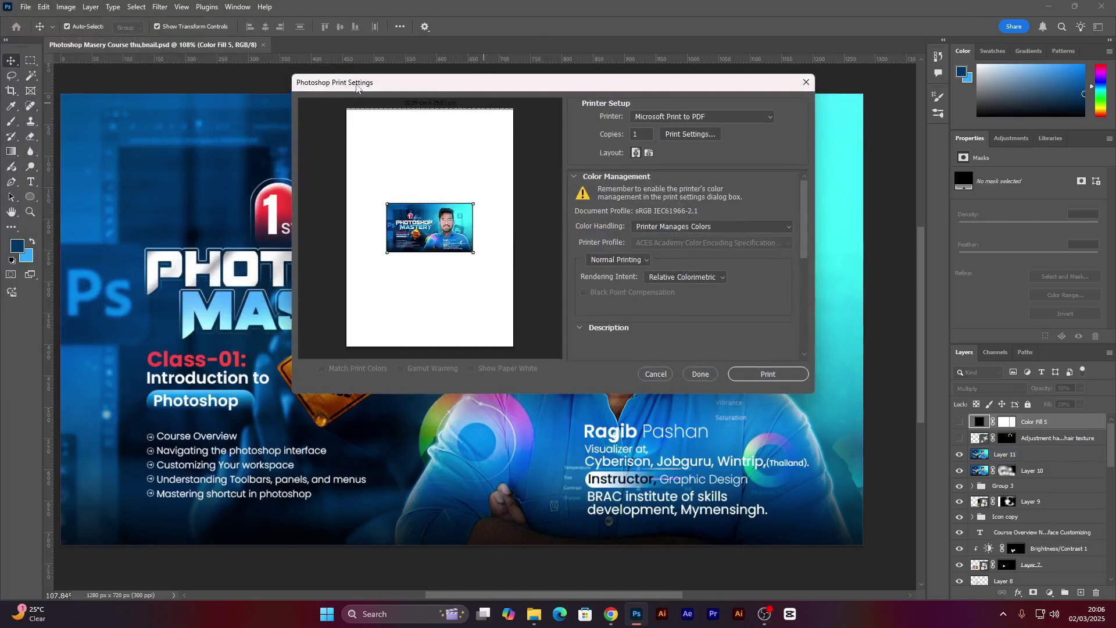
{"action": "left_click", "coordinate": [669, 374]}
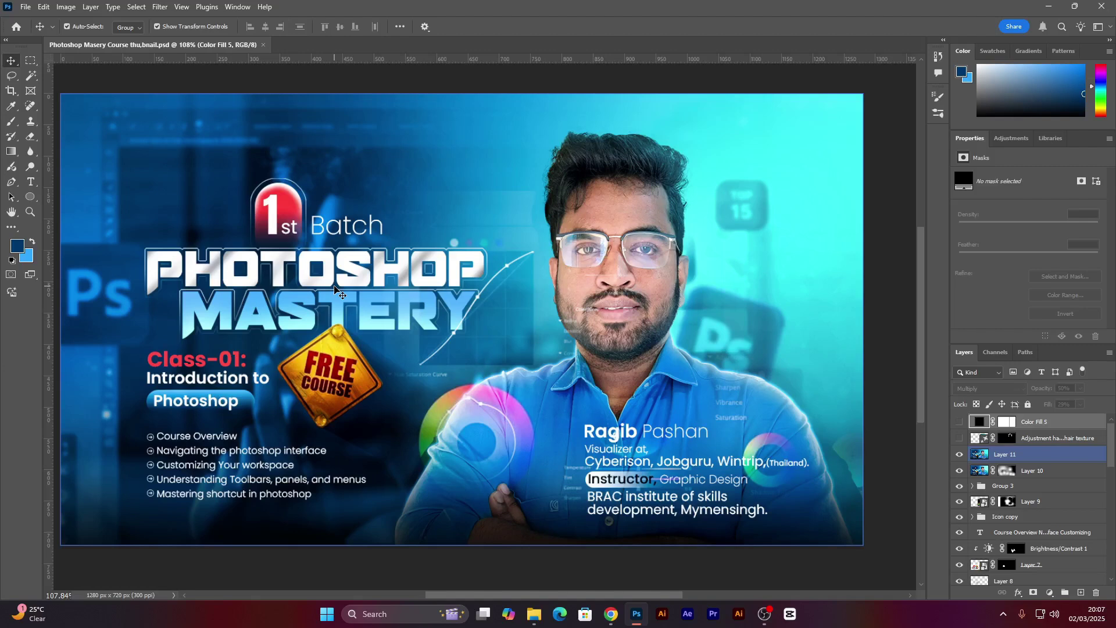
Step: Look over the command groups from File through Help and review the shortcuts listed beside the File commands
{"action": "scroll", "coordinate": [244, 372], "scroll_direction": "down", "scroll_amount": 2}
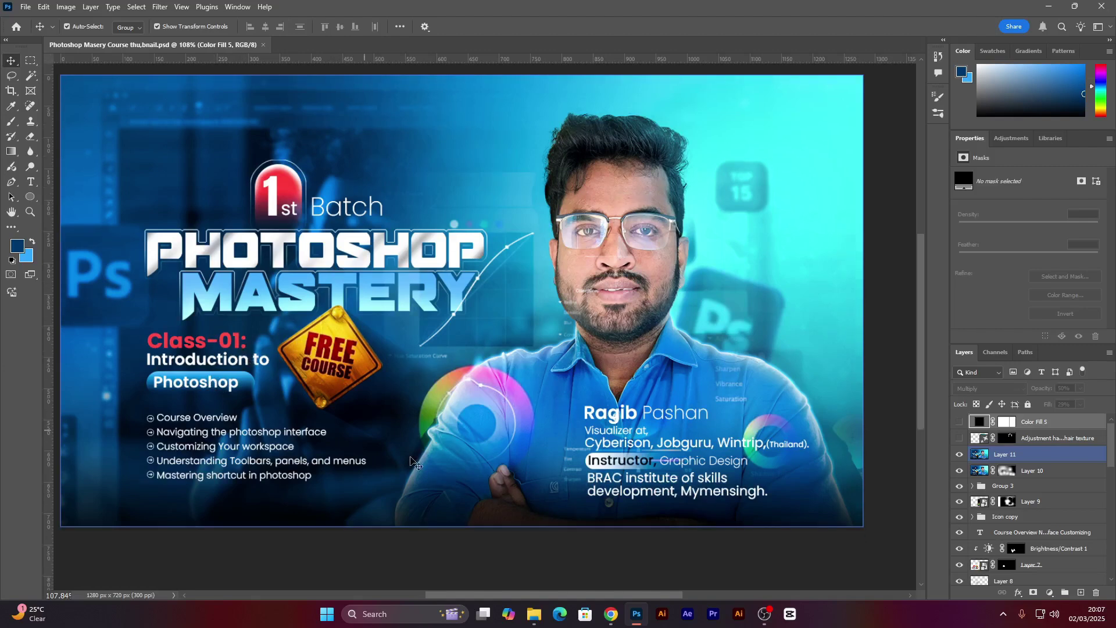
{"action": "scroll", "coordinate": [424, 451], "scroll_direction": "down", "scroll_amount": 2}
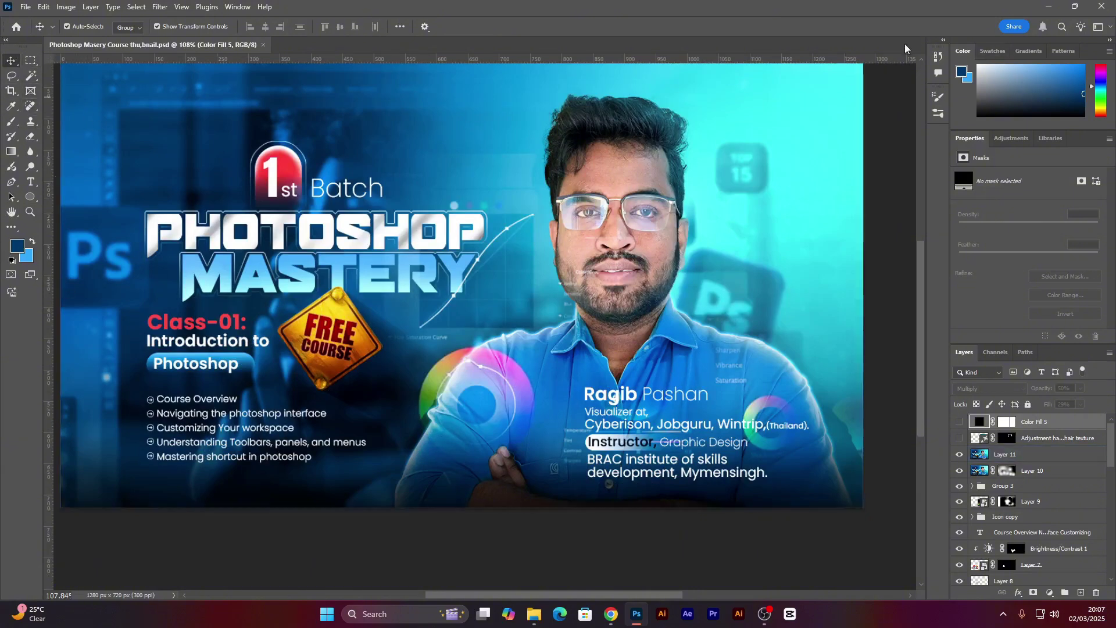
{"action": "left_click", "coordinate": [26, 7]}
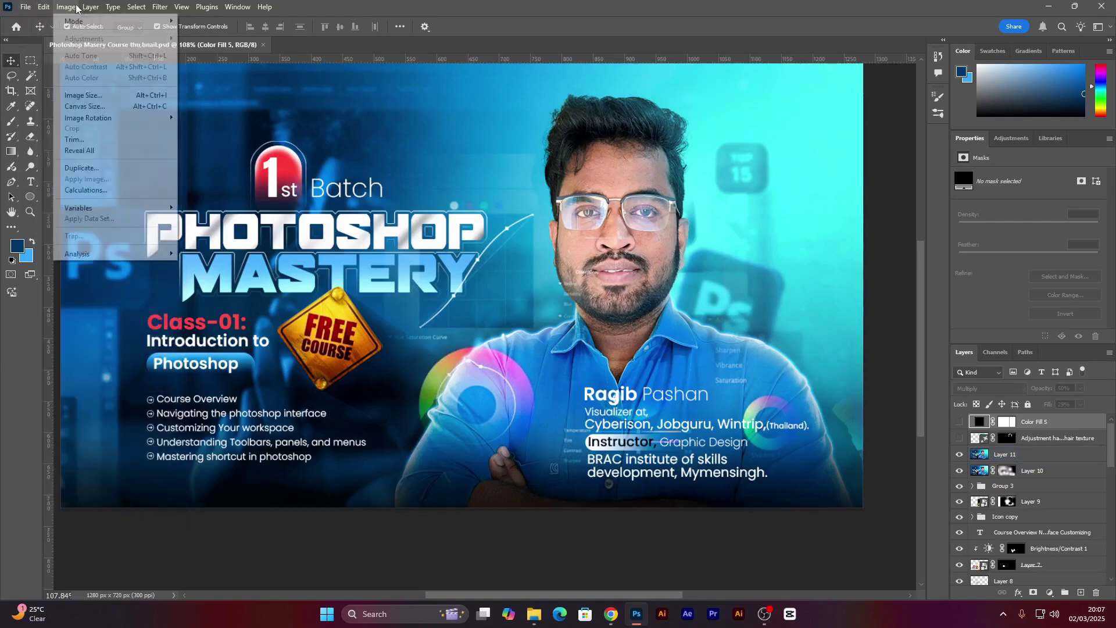
{"action": "mouse_move", "coordinate": [264, 7]}
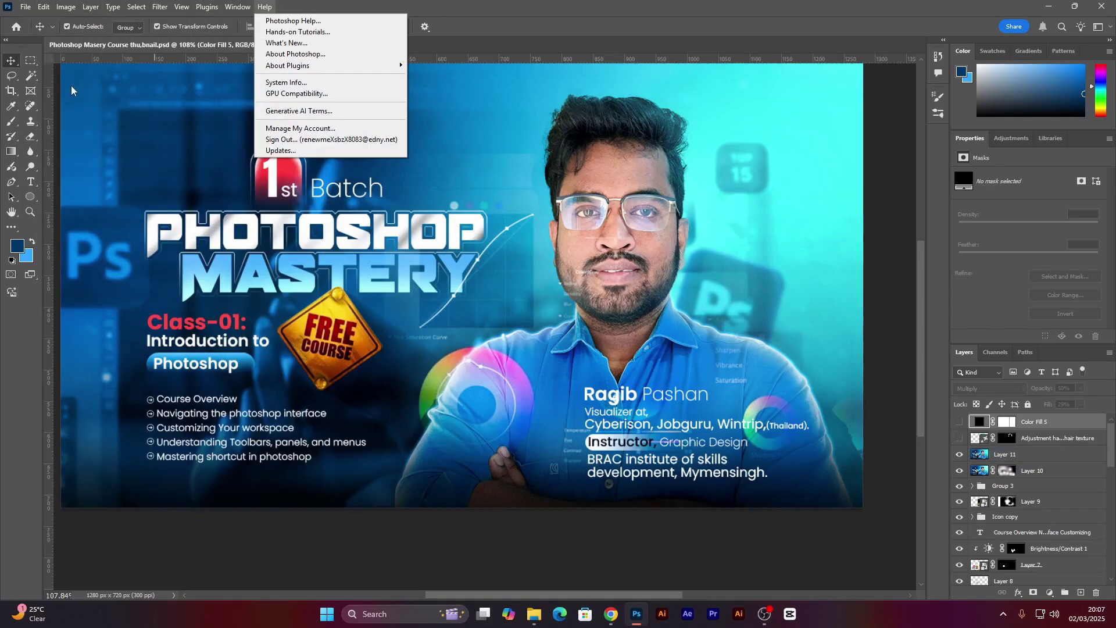
{"action": "left_click", "coordinate": [328, 5]}
{"action": "left_click", "coordinate": [25, 7]}
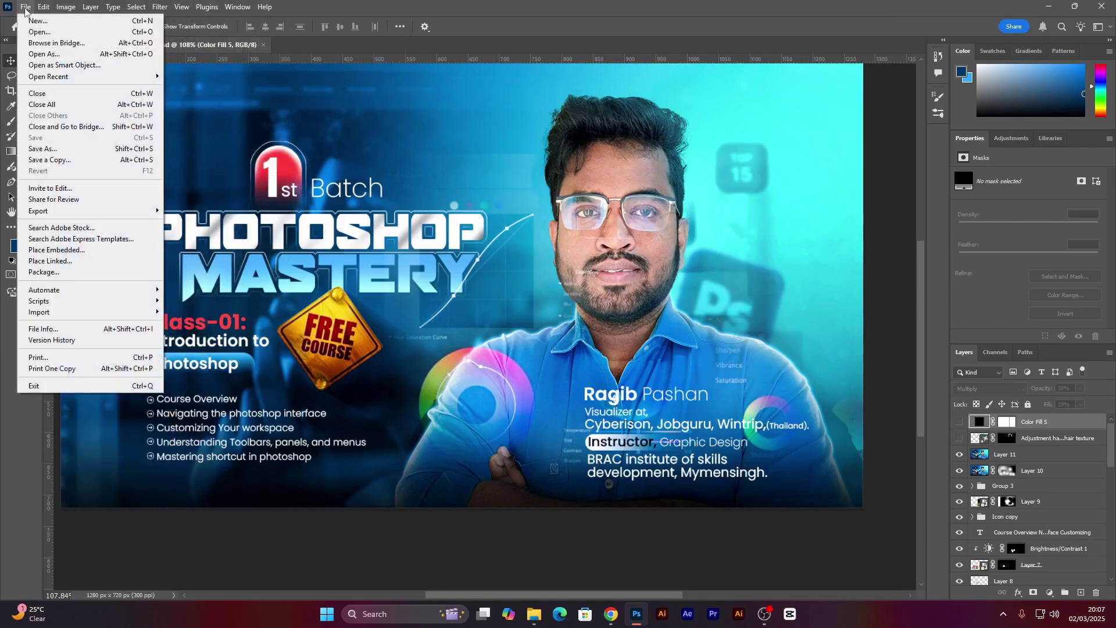
{"action": "left_click", "coordinate": [13, 522]}
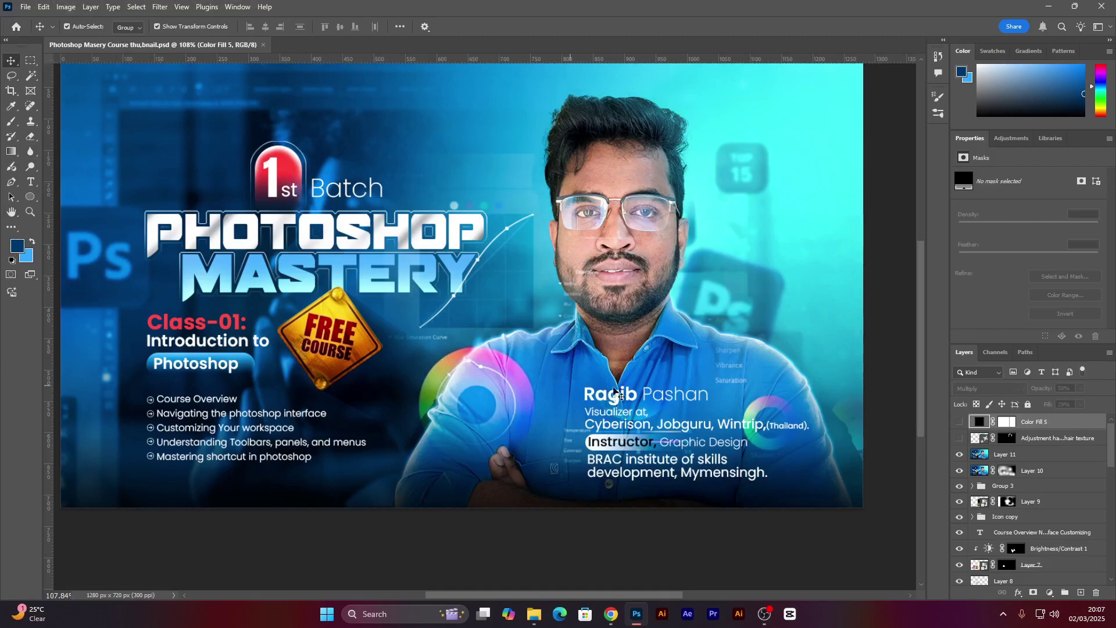
{"action": "scroll", "coordinate": [616, 393], "scroll_direction": "up", "scroll_amount": 1}
{"action": "left_click", "coordinate": [460, 375]}
{"action": "scroll", "coordinate": [459, 375], "scroll_direction": "down", "scroll_amount": 3}
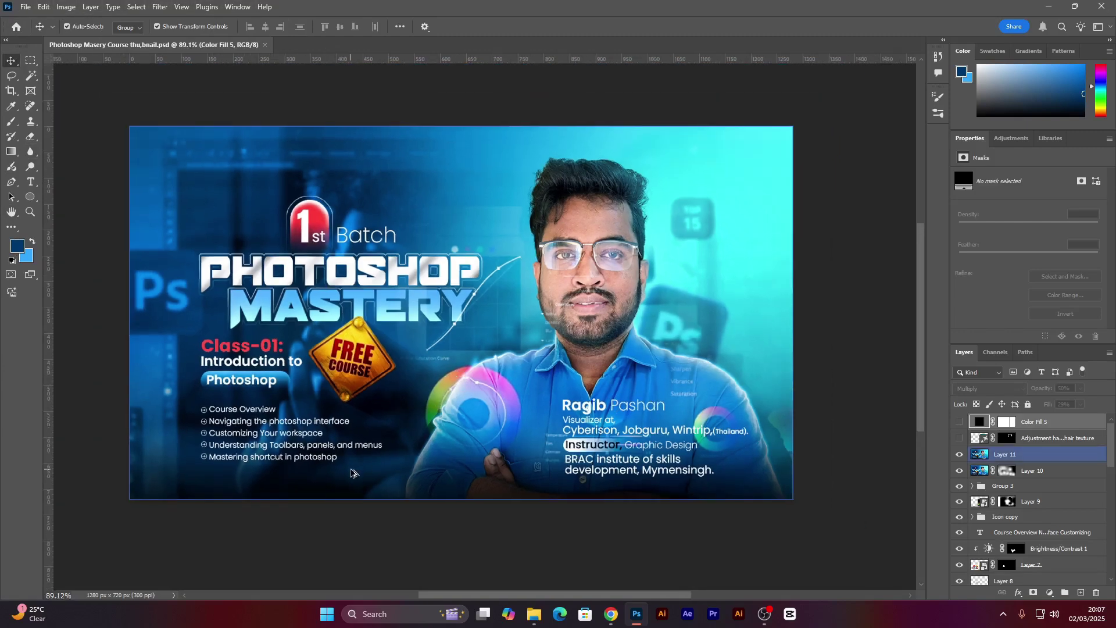